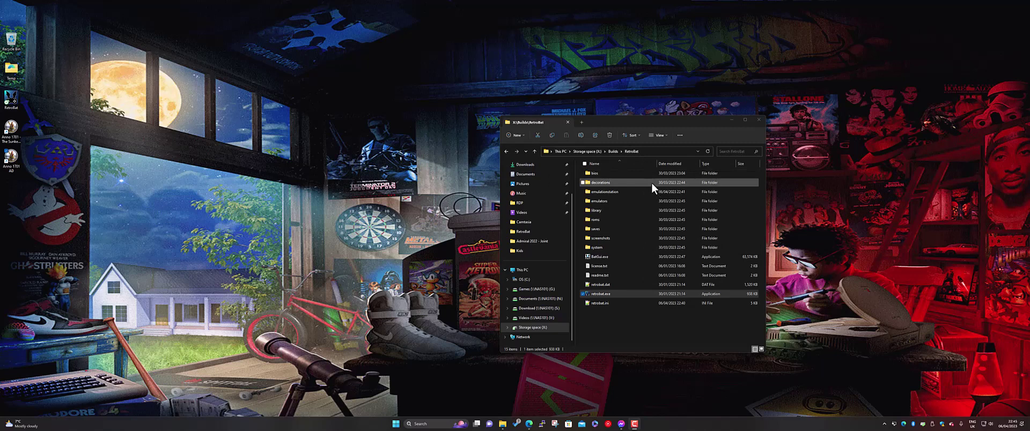
- Open the Windows games folder under Games, Emulation, LaunchBox, Games on the Storage space drive
{"action": "left_click", "coordinate": [587, 152]}
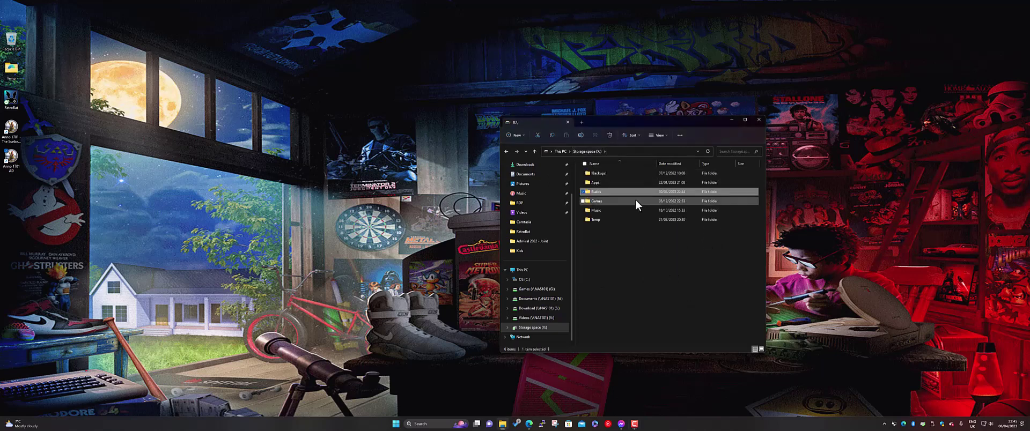
{"action": "double_click", "coordinate": [611, 203]}
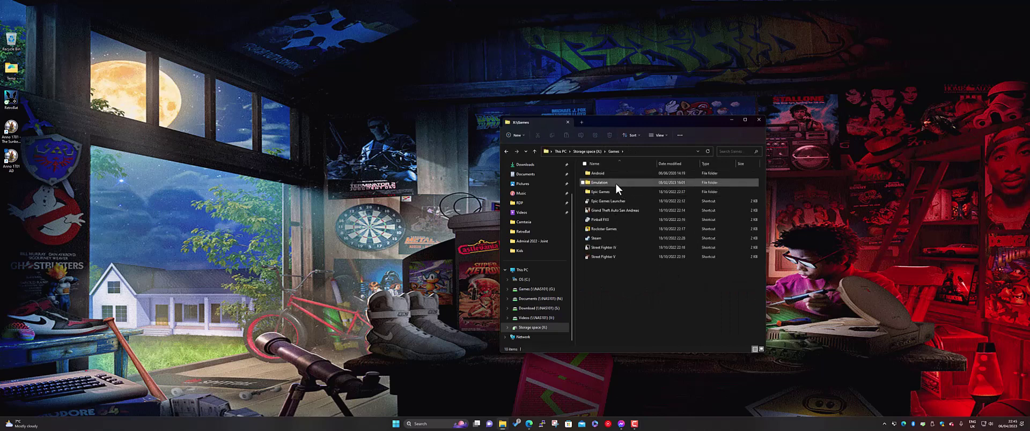
{"action": "double_click", "coordinate": [617, 183]}
{"action": "left_click", "coordinate": [608, 212]}
{"action": "key", "text": "Return"}
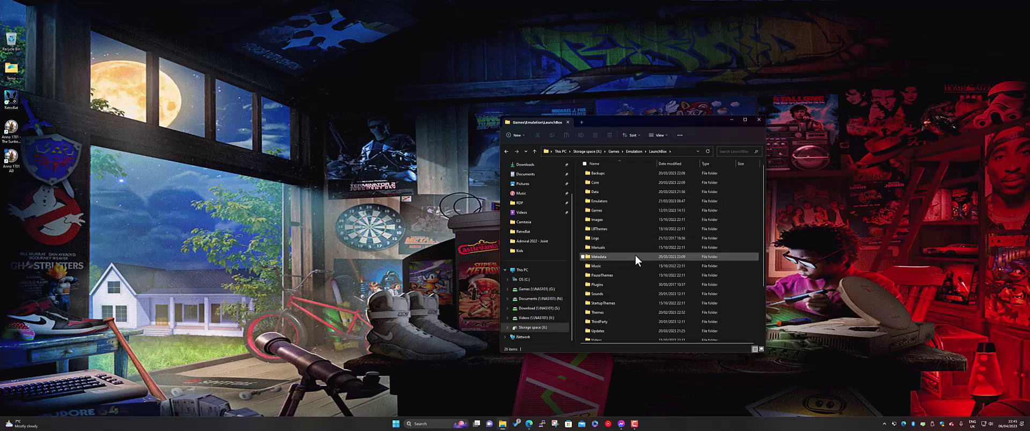
{"action": "double_click", "coordinate": [612, 214]}
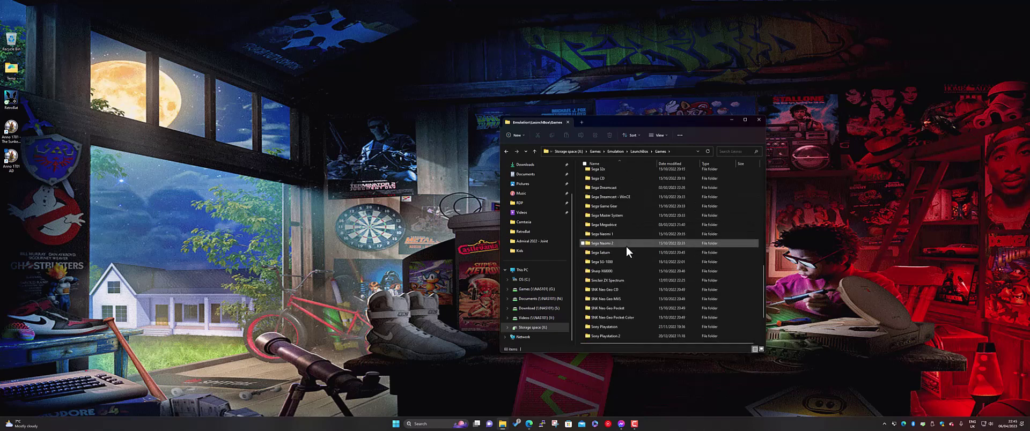
{"action": "scroll", "coordinate": [626, 247], "scroll_direction": "down", "scroll_amount": 2}
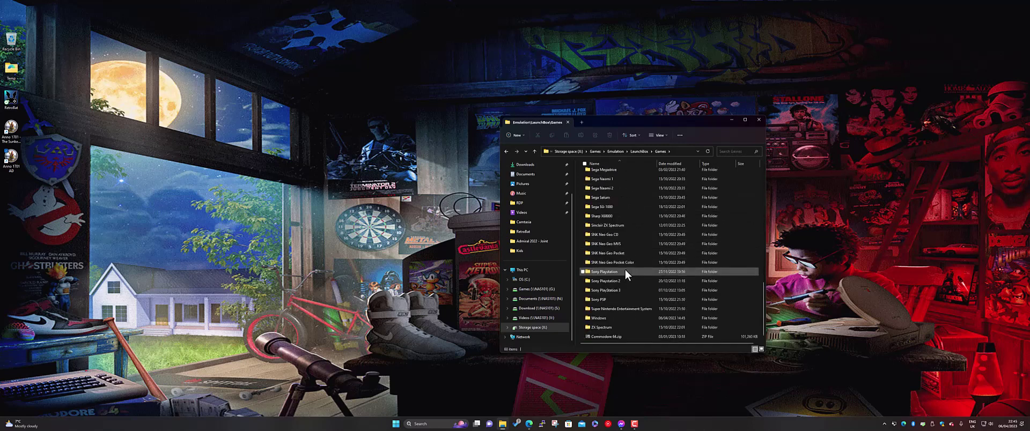
{"action": "double_click", "coordinate": [616, 319]}
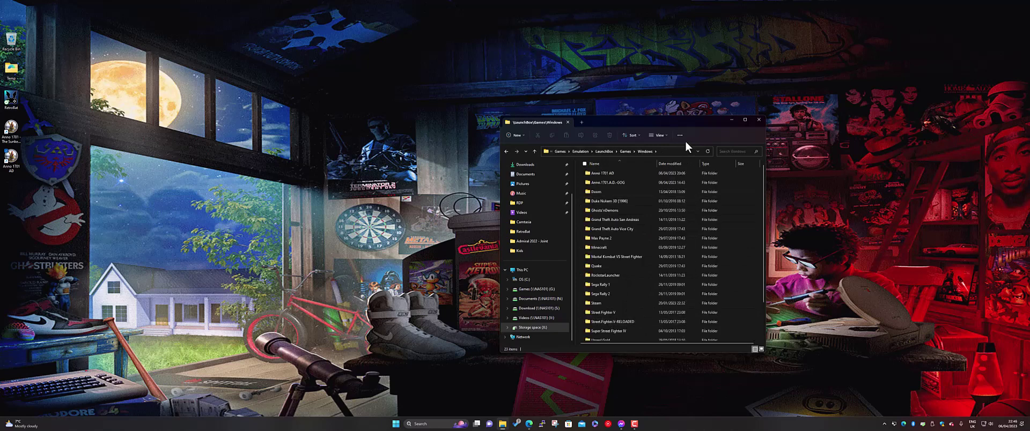
- Examine the contents of the Anno 1701 A.D.-GOG installer folder and the installed Anno 1701 AD game folder
{"action": "double_click", "coordinate": [611, 183]}
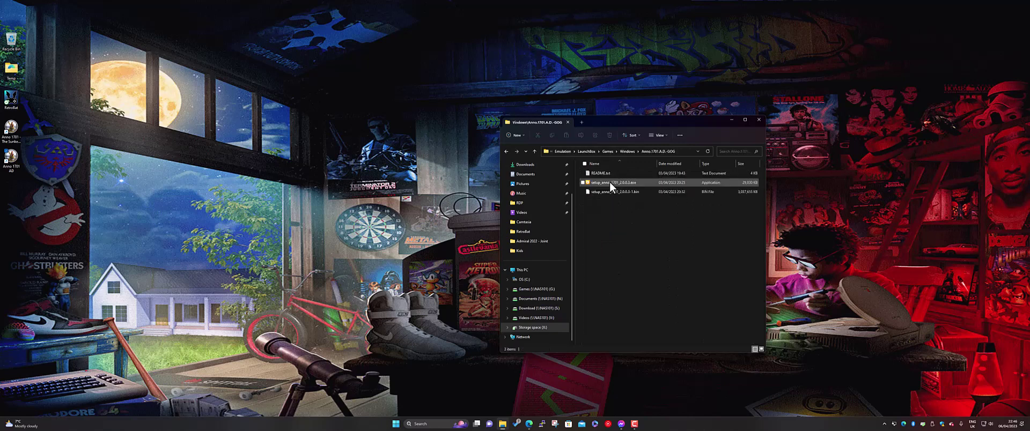
{"action": "left_click", "coordinate": [627, 151]}
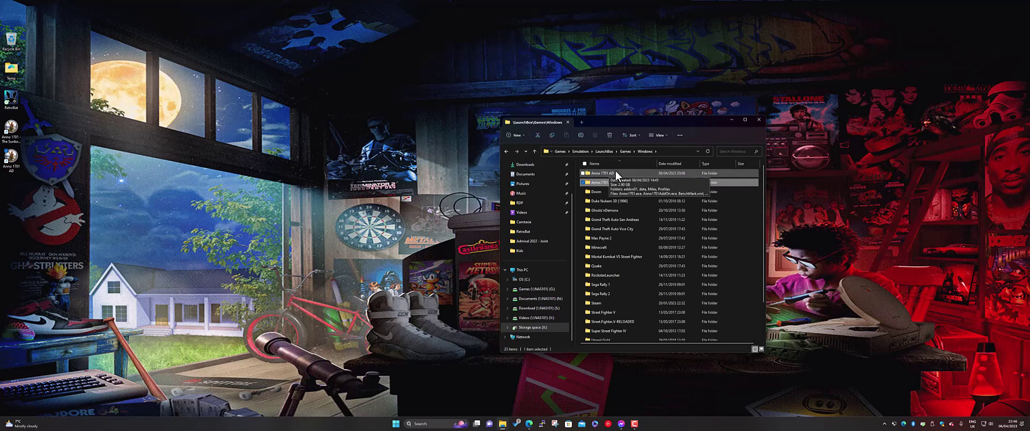
{"action": "double_click", "coordinate": [615, 173]}
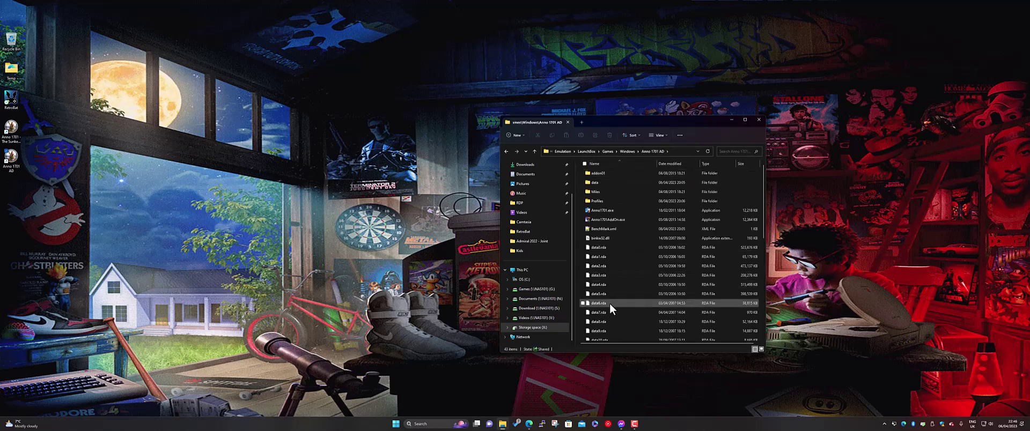
{"action": "scroll", "coordinate": [622, 279], "scroll_direction": "down", "scroll_amount": 8}
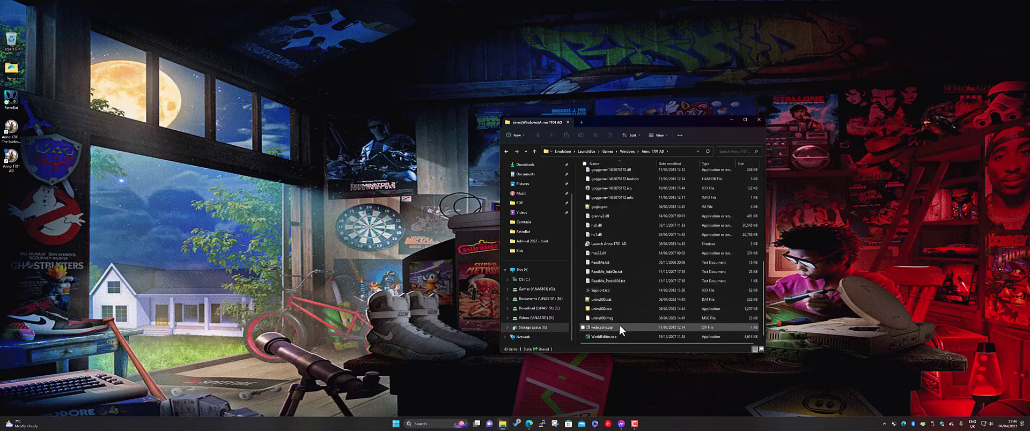
{"action": "scroll", "coordinate": [620, 322], "scroll_direction": "up", "scroll_amount": 8}
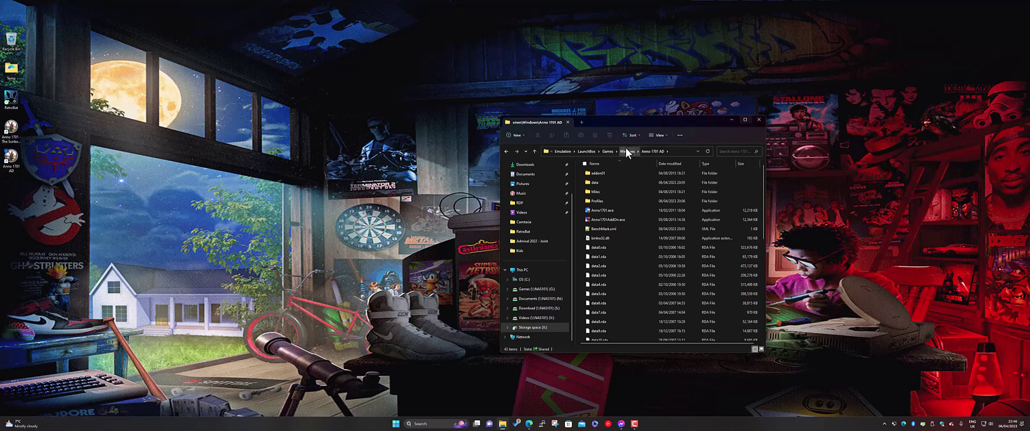
- Open the windows roms folder inside Builds, RetroBat, roms on the Storage space drive
{"action": "left_click", "coordinate": [533, 328]}
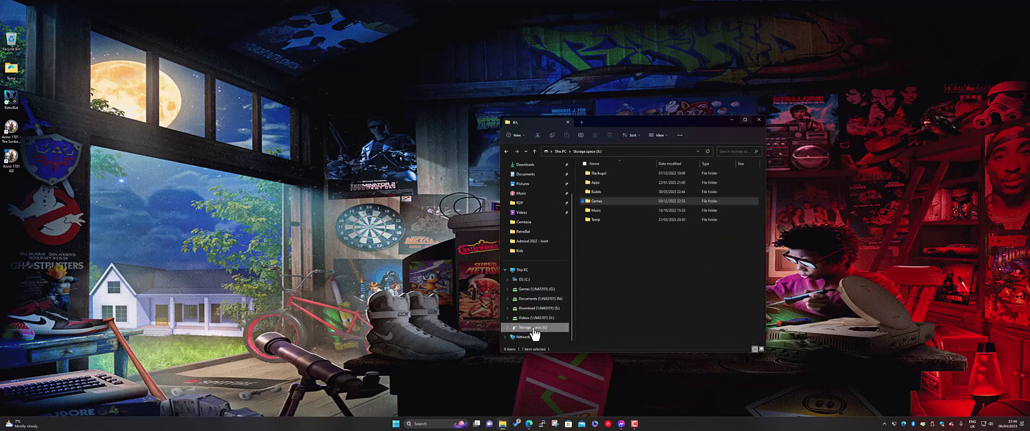
{"action": "left_click", "coordinate": [599, 192]}
{"action": "double_click", "coordinate": [598, 192]}
{"action": "double_click", "coordinate": [598, 173]}
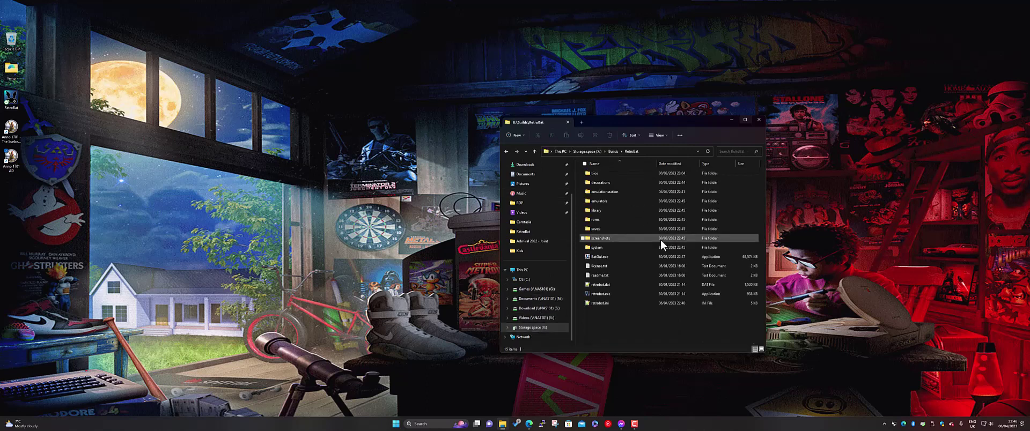
{"action": "double_click", "coordinate": [598, 219]}
{"action": "scroll", "coordinate": [651, 271], "scroll_direction": "down", "scroll_amount": 10}
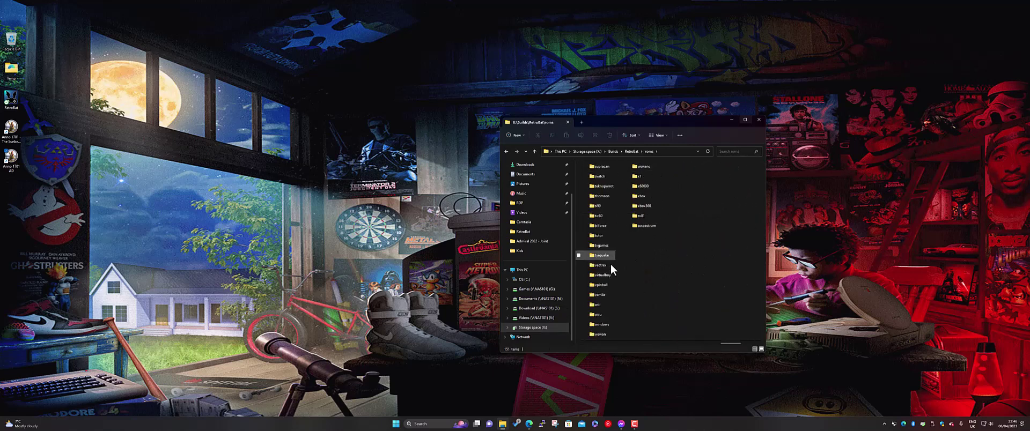
{"action": "double_click", "coordinate": [603, 324]}
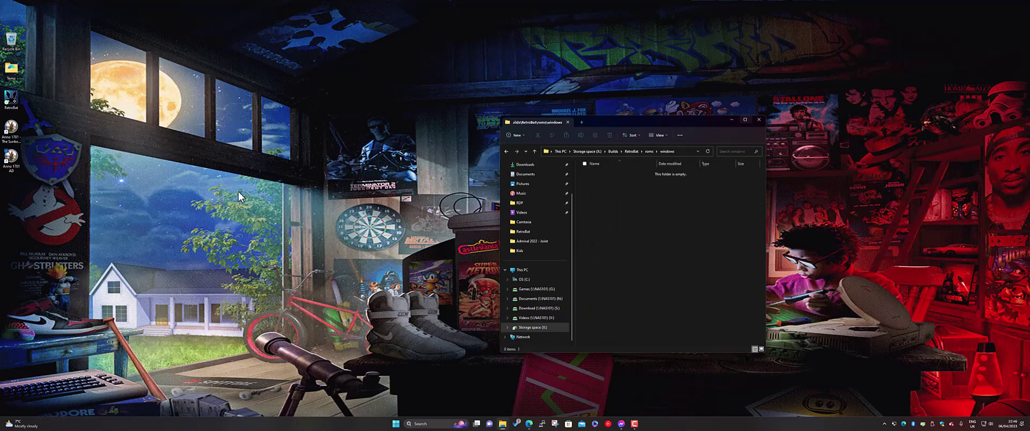
- Copy the desktop shortcuts for Anno 1701 AD and Anno 1701 - The Sunken Dragon into RetroBat's windows roms folder
{"action": "left_click_drag", "start_coordinate": [55, 197], "coordinate": [13, 134]}
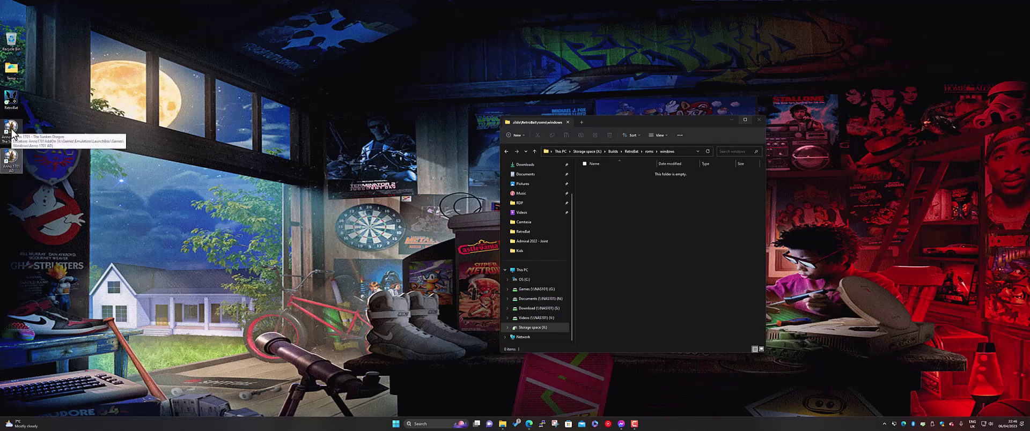
{"action": "right_click", "coordinate": [13, 134]}
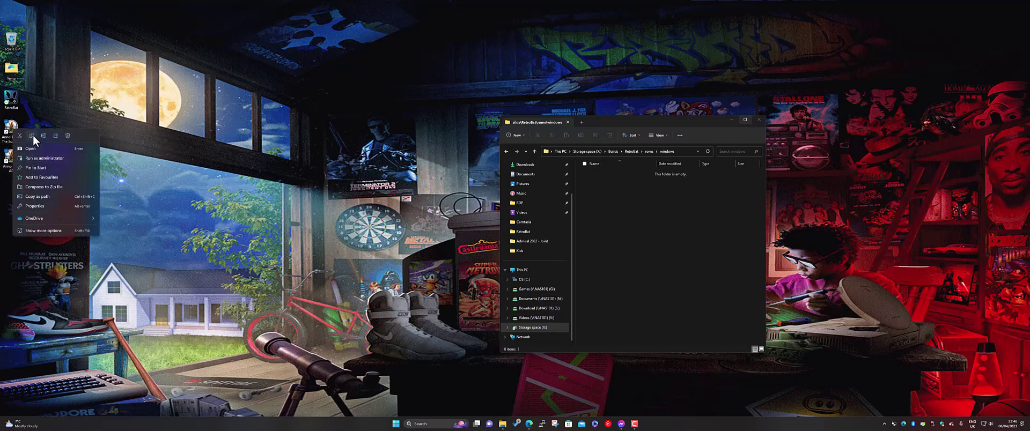
{"action": "left_click", "coordinate": [32, 136]}
{"action": "right_click", "coordinate": [625, 218]}
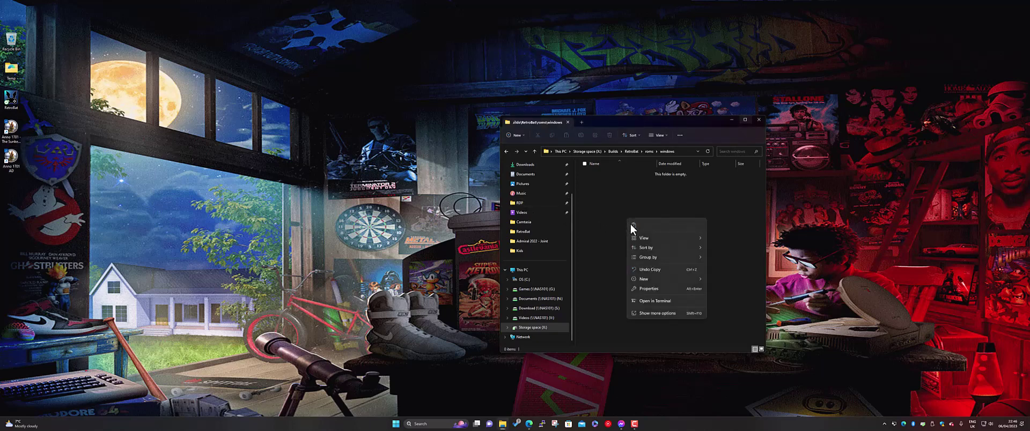
{"action": "left_click", "coordinate": [633, 226]}
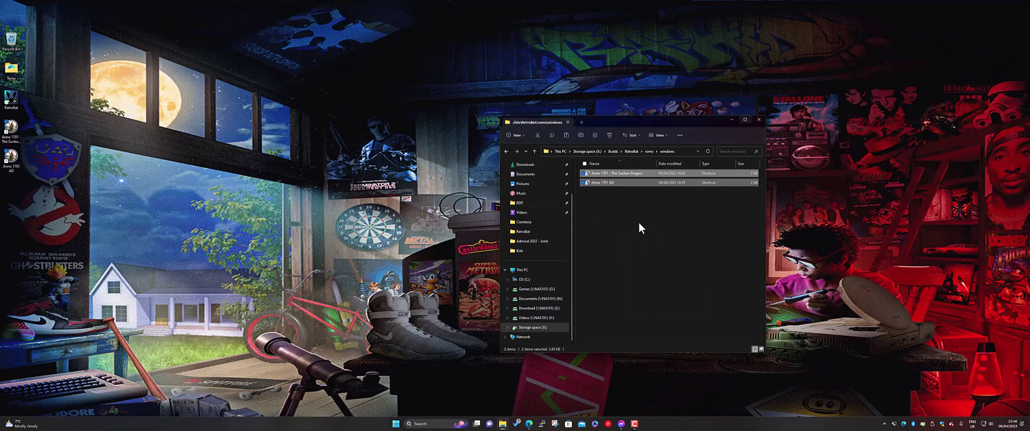
{"action": "left_click", "coordinate": [638, 223]}
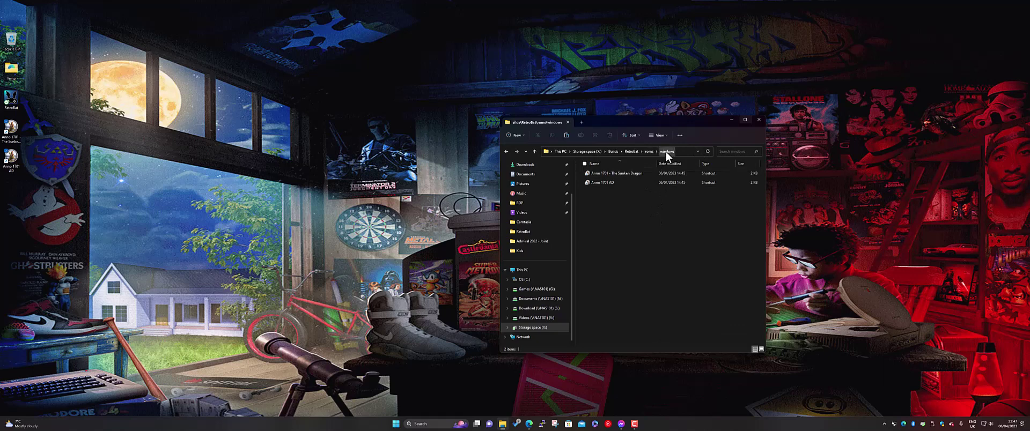
- Launch RetroBat from its build folder and open the Windows system's game list
{"action": "left_click", "coordinate": [631, 152]}
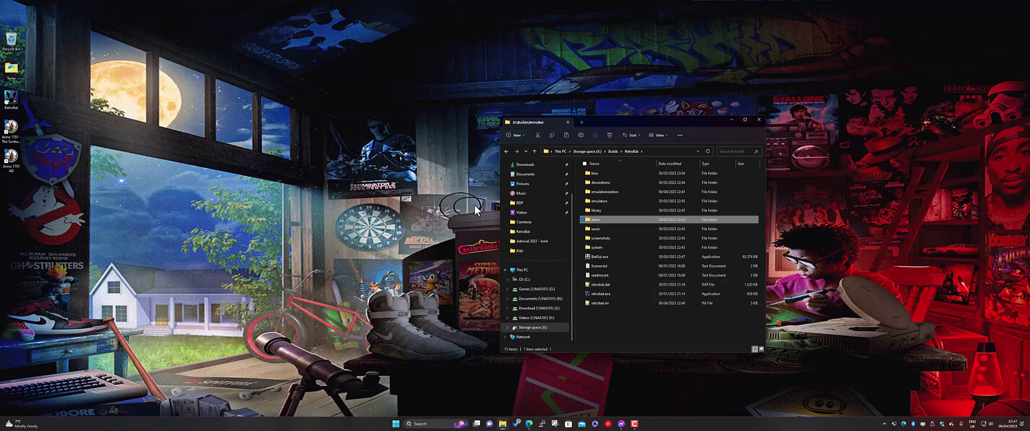
{"action": "double_click", "coordinate": [607, 295]}
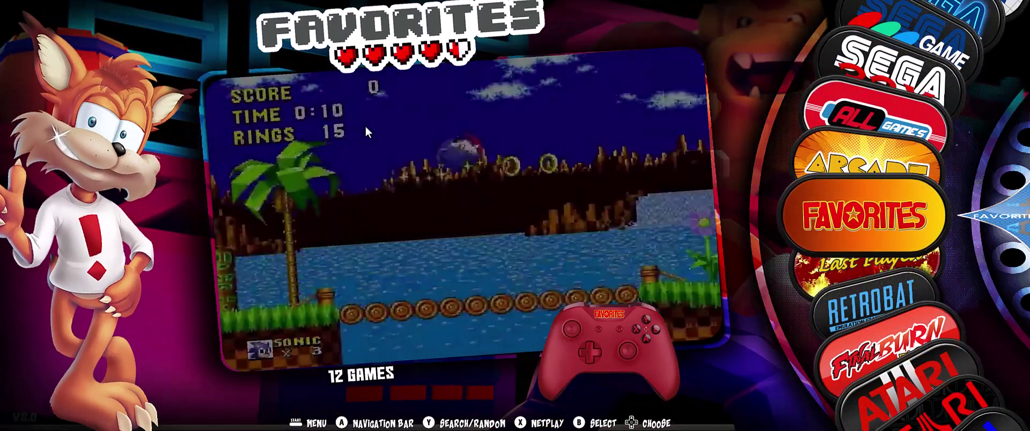
{"action": "key", "text": "Down"}
{"action": "key", "text": "Down"}
{"action": "key", "text": "Down"}
{"action": "key", "text": "Down"}
{"action": "key", "text": "Down"}
{"action": "key", "text": "Down"}
{"action": "key", "text": "Down"}
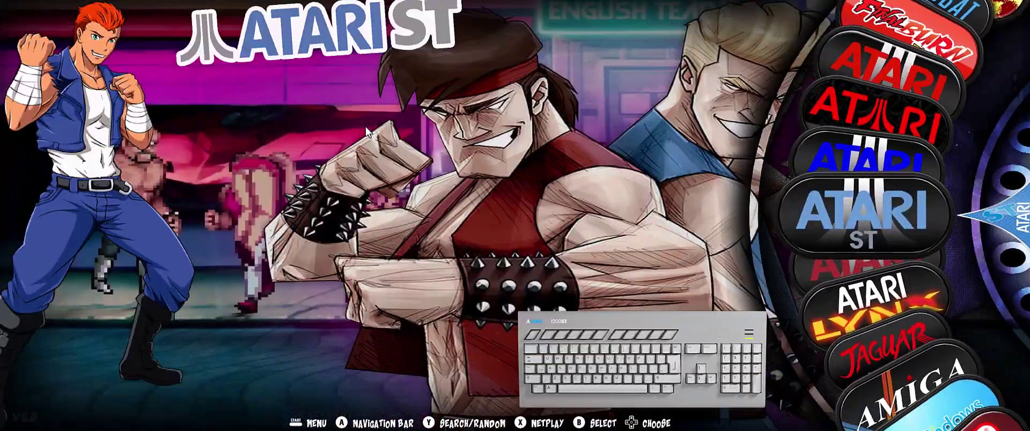
{"action": "key", "text": "Down"}
{"action": "key", "text": "Down"}
{"action": "key", "text": "Down"}
{"action": "key", "text": "Down"}
{"action": "key", "text": "Down"}
{"action": "key", "text": "Down"}
{"action": "key", "text": "Down"}
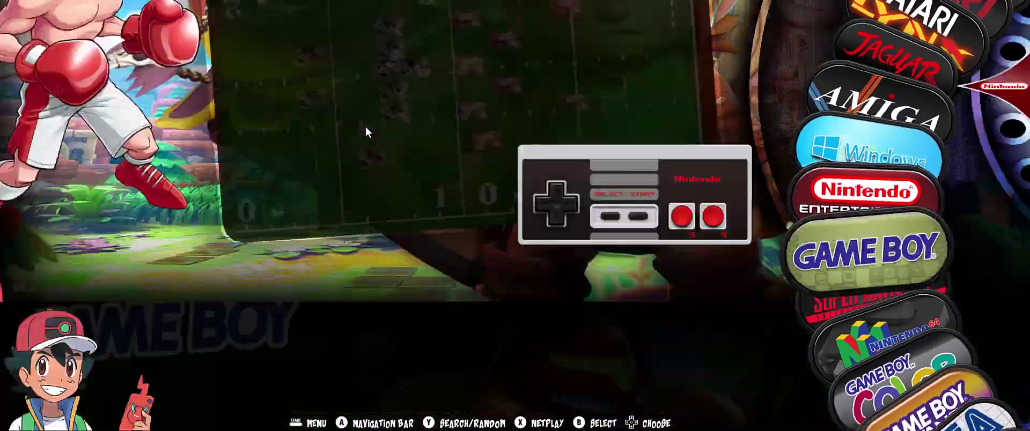
{"action": "key", "text": "Up"}
{"action": "key", "text": "Up"}
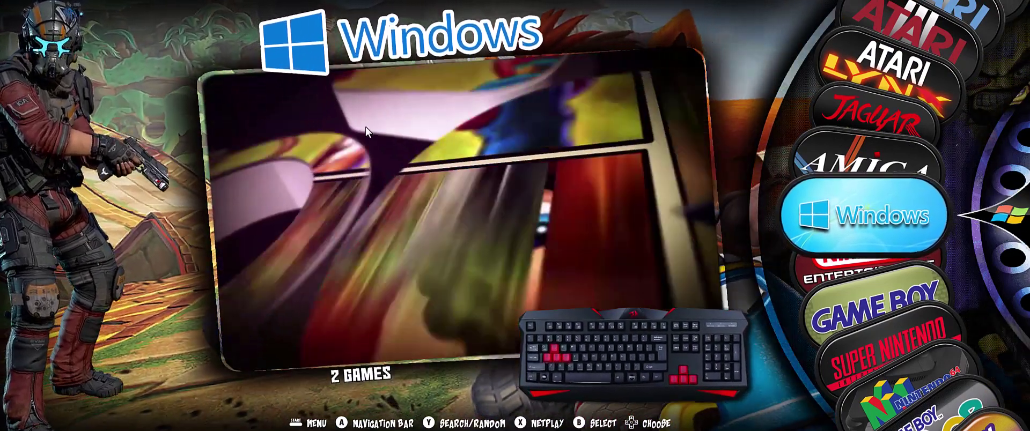
{"action": "key", "text": "Return"}
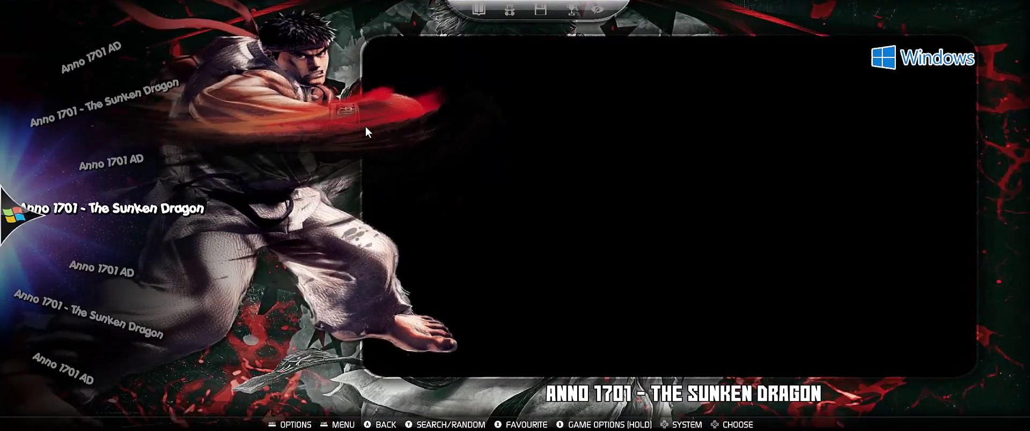
- Check the Anno 1701 AD and Anno 1701 - The Sunken Dragon entries in the Windows game list
{"action": "key", "text": "Up"}
{"action": "key", "text": "Up"}
{"action": "key", "text": "Up"}
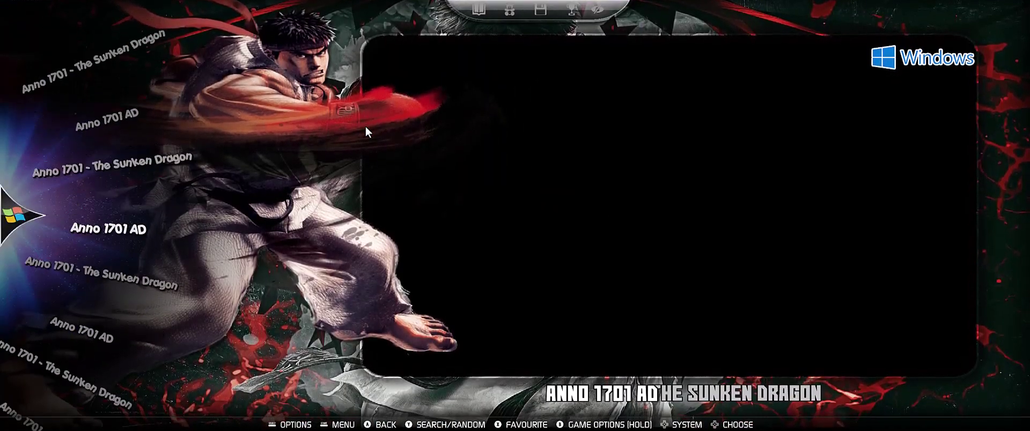
{"action": "key", "text": "Up"}
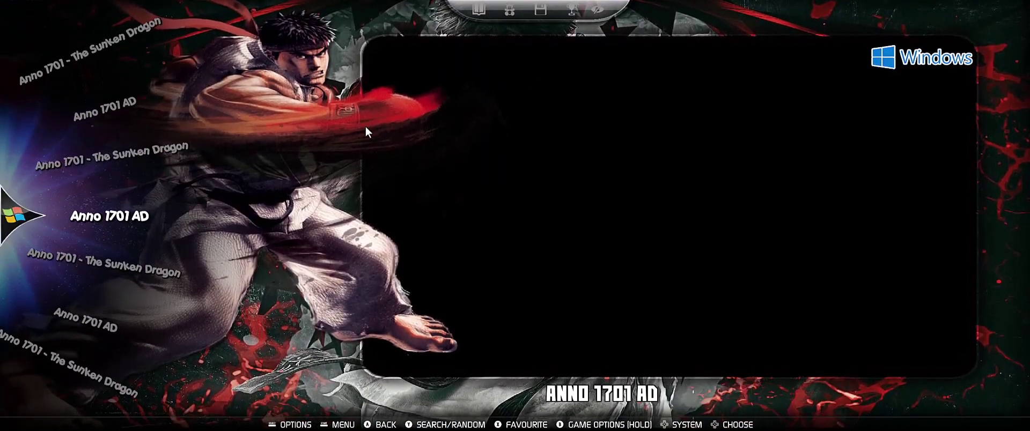
{"action": "key", "text": "Up"}
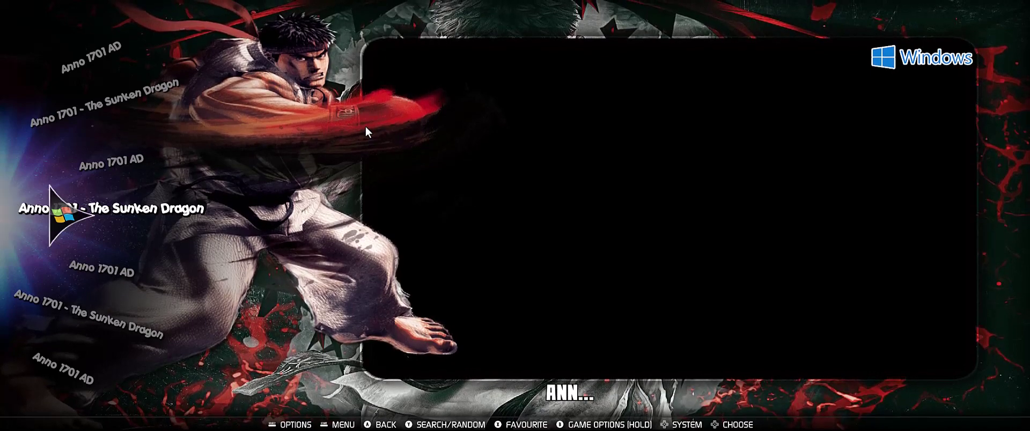
{"action": "key", "text": "Down"}
{"action": "key", "text": "Down"}
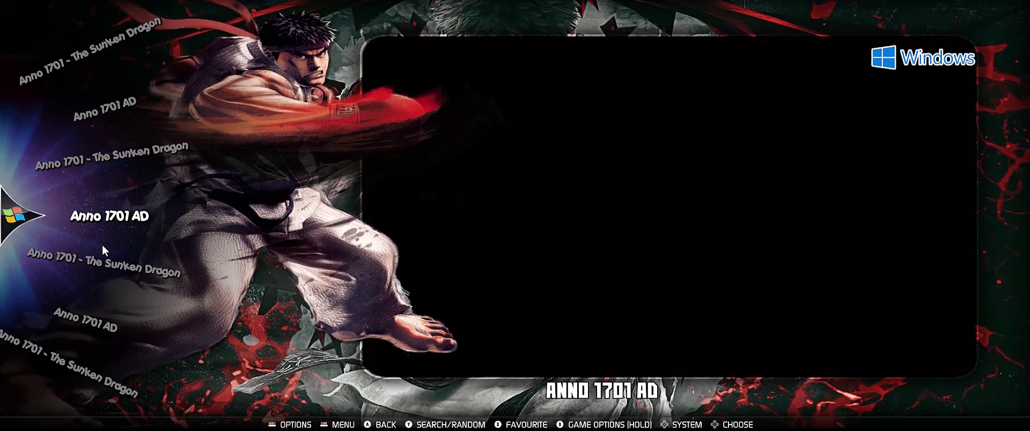
- Quit RetroBat and return to the desktop
{"action": "key", "text": "Escape"}
{"action": "key", "text": "Up"}
{"action": "key", "text": "Return"}
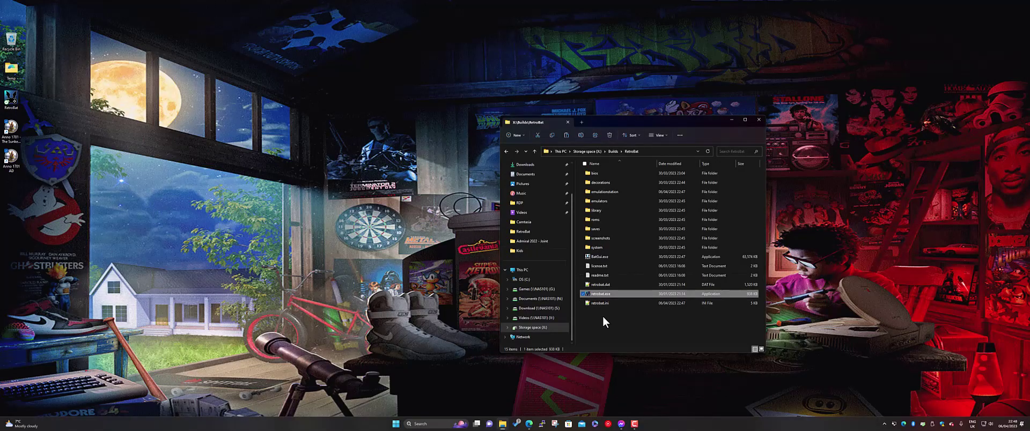
- Browse File Explorer from the Storage space drive to the LaunchBox Windows games folder
{"action": "left_click", "coordinate": [588, 152]}
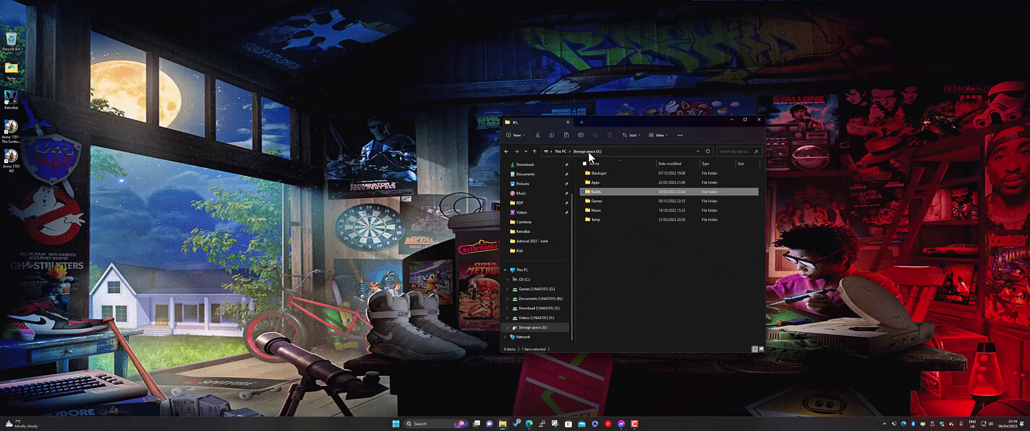
{"action": "double_click", "coordinate": [598, 207]}
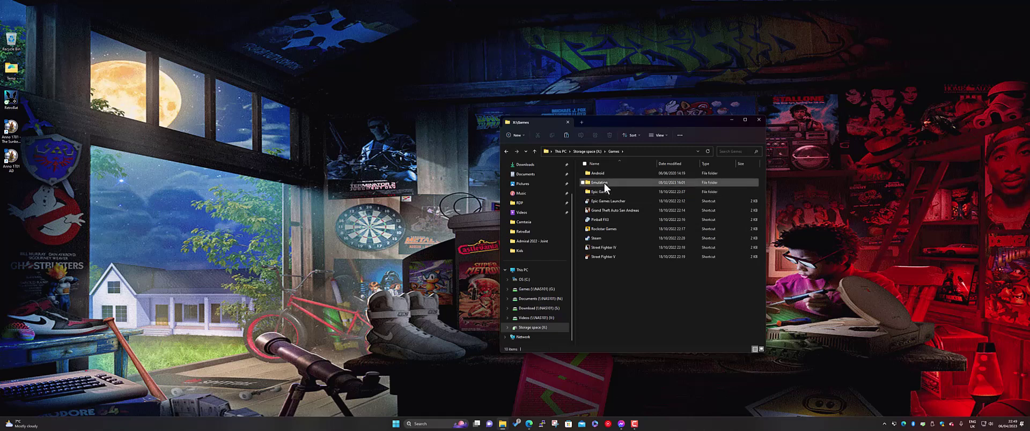
{"action": "double_click", "coordinate": [603, 184]}
{"action": "double_click", "coordinate": [603, 209]}
{"action": "double_click", "coordinate": [596, 210]}
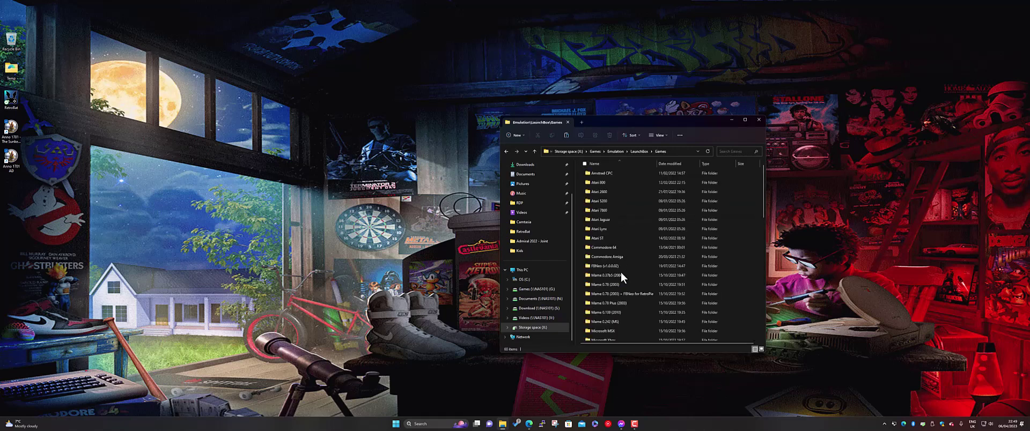
{"action": "scroll", "coordinate": [617, 279], "scroll_direction": "down", "scroll_amount": 10}
{"action": "double_click", "coordinate": [604, 318]}
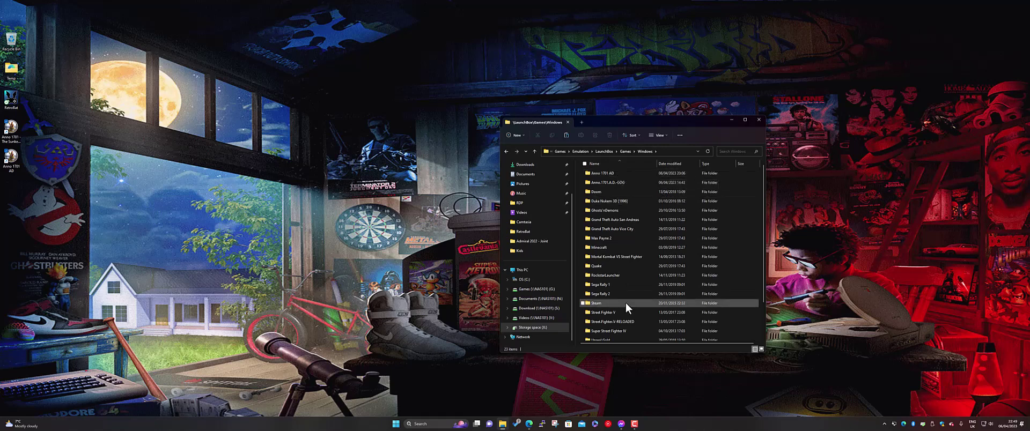
- Examine the contents of the Super Street Fighter IV, UnrealTournament, Doom and Ghosts'nDemons folders in the LaunchBox Windows games folder
{"action": "scroll", "coordinate": [628, 306], "scroll_direction": "down", "scroll_amount": 2}
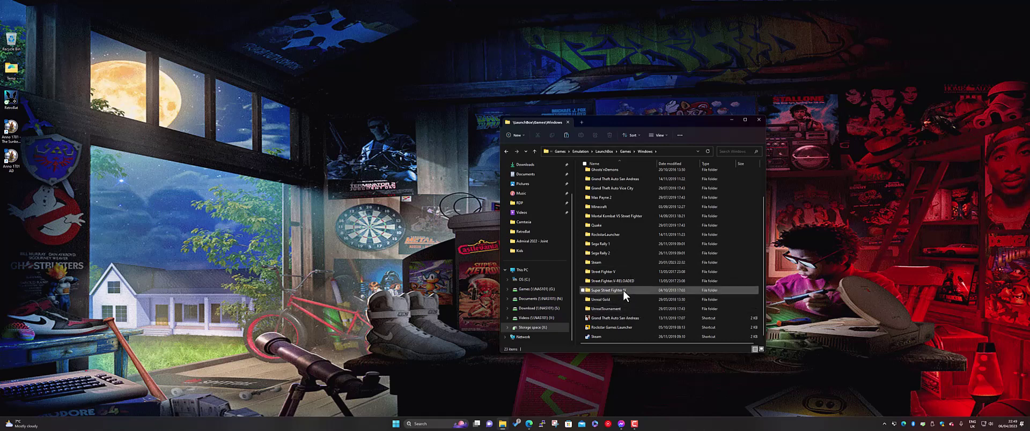
{"action": "double_click", "coordinate": [625, 292]}
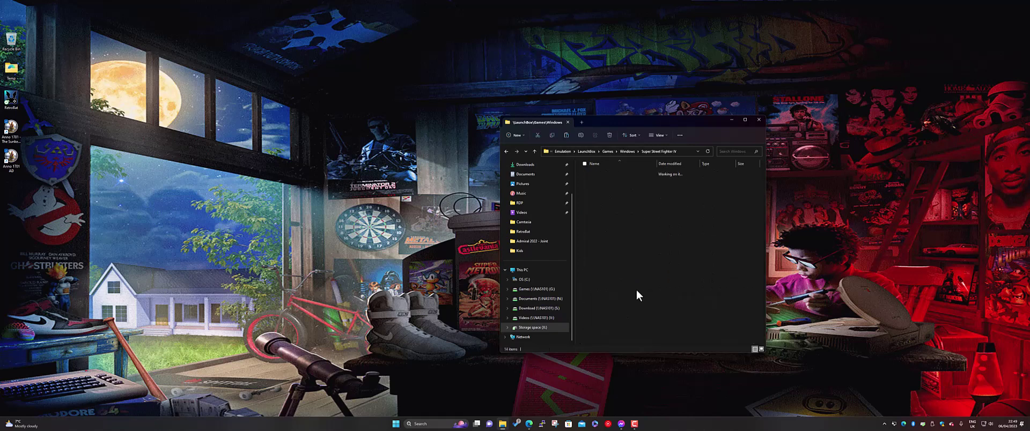
{"action": "left_click", "coordinate": [630, 152]}
{"action": "scroll", "coordinate": [633, 268], "scroll_direction": "down", "scroll_amount": 2}
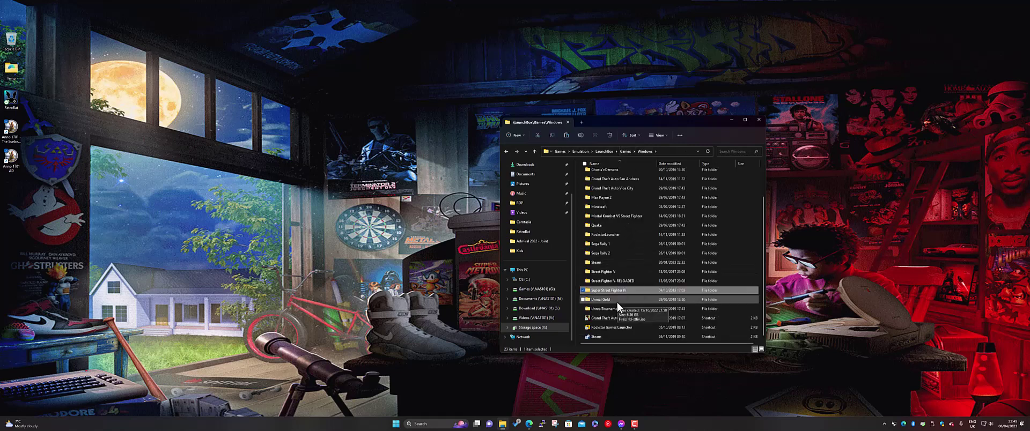
{"action": "double_click", "coordinate": [627, 310]}
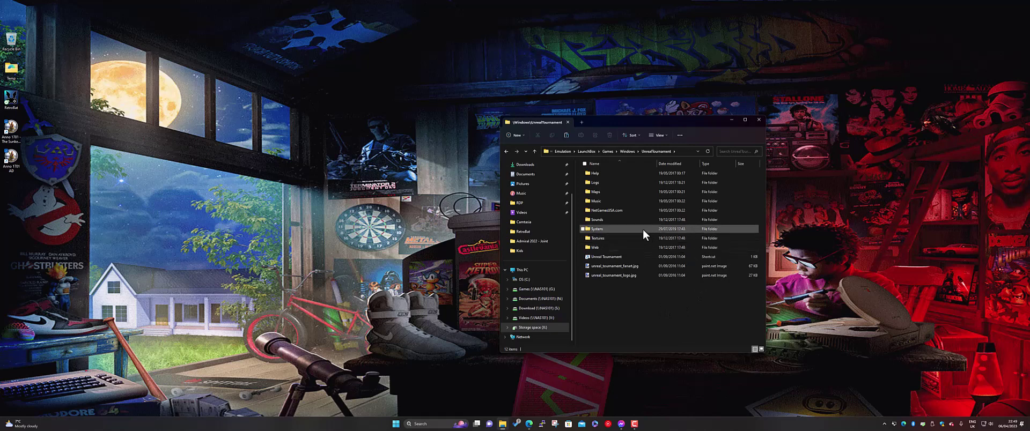
{"action": "left_click", "coordinate": [627, 152]}
{"action": "double_click", "coordinate": [606, 179]}
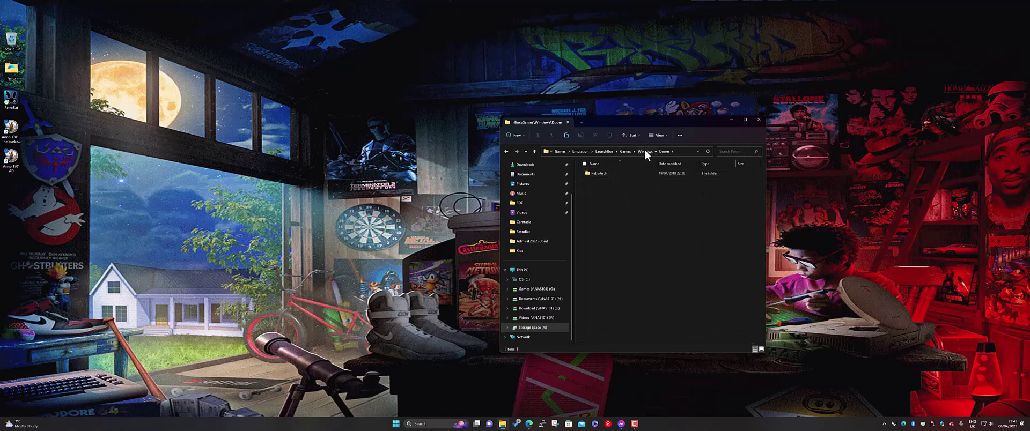
{"action": "left_click", "coordinate": [645, 151]}
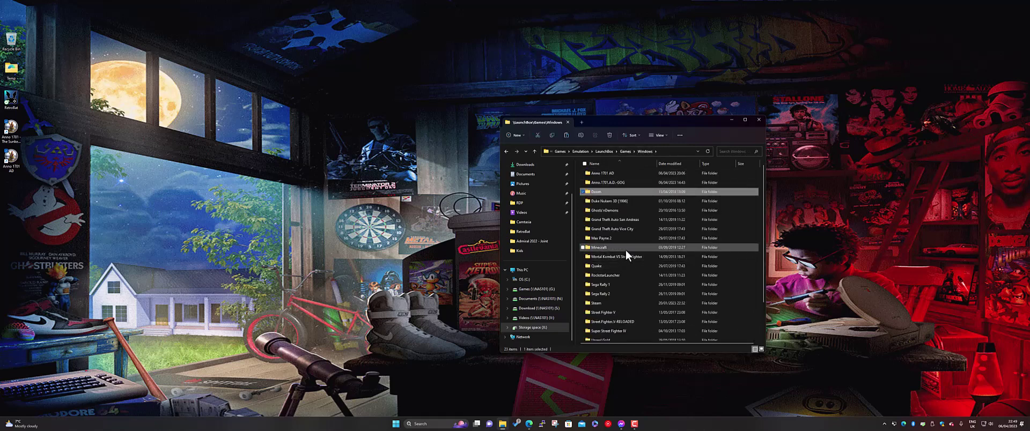
{"action": "double_click", "coordinate": [613, 211]}
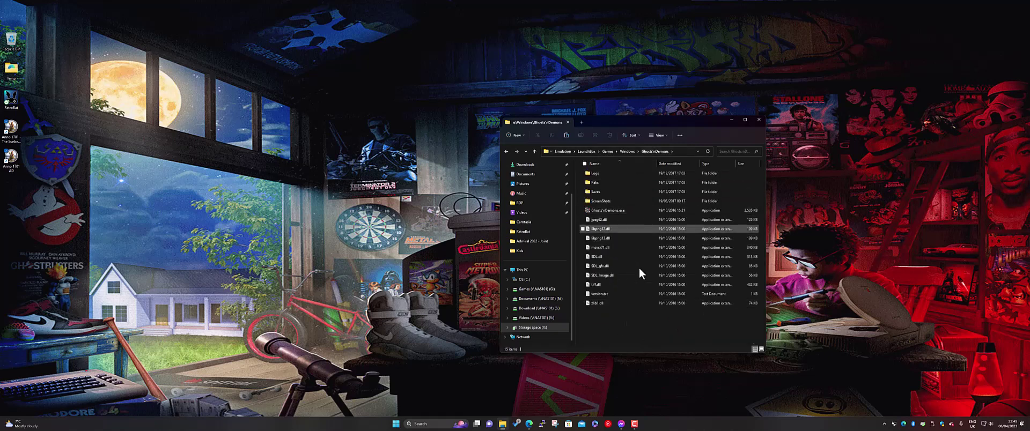
{"action": "left_click", "coordinate": [626, 152]}
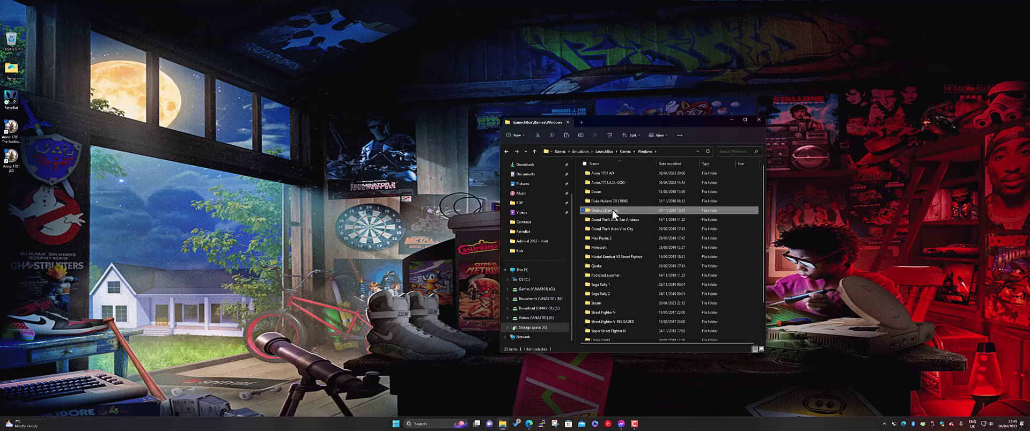
- Copy the Ghosts'nDemons folder and open the RetroBat folder under Builds on the Storage space drive
{"action": "right_click", "coordinate": [614, 212]}
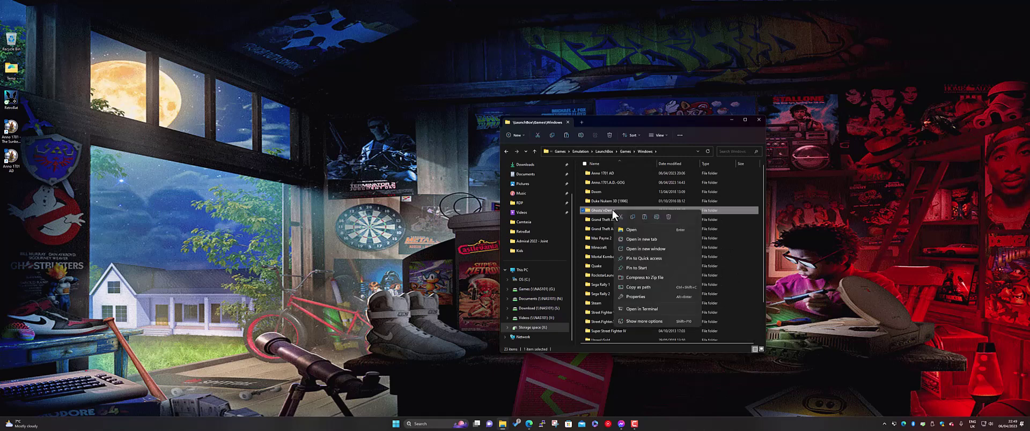
{"action": "left_click", "coordinate": [633, 218]}
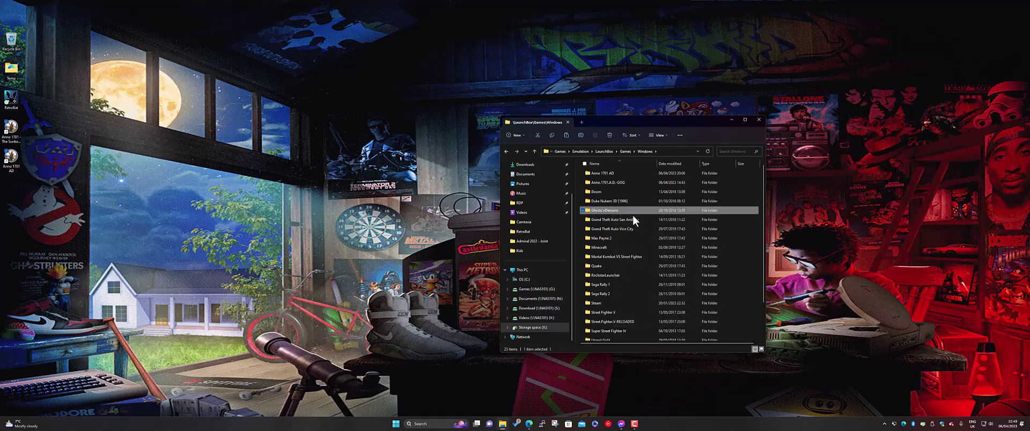
{"action": "left_click", "coordinate": [559, 152]}
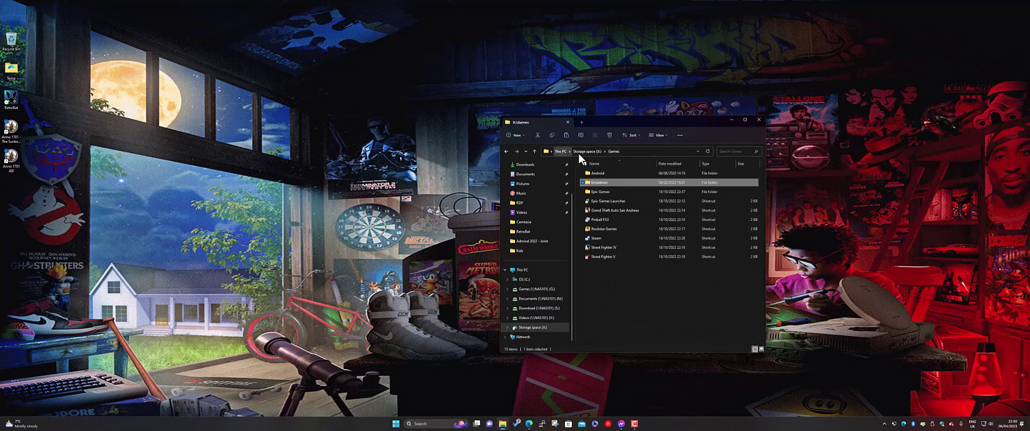
{"action": "left_click", "coordinate": [584, 152]}
{"action": "double_click", "coordinate": [597, 189]}
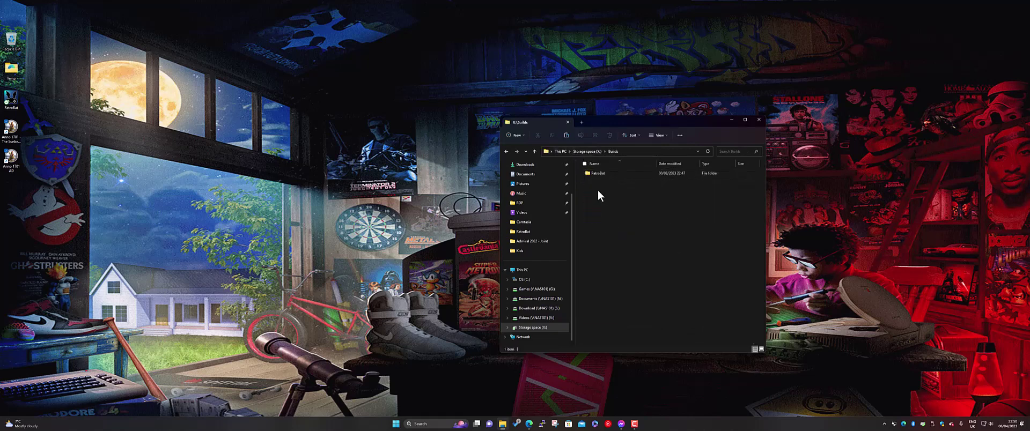
{"action": "double_click", "coordinate": [598, 174]}
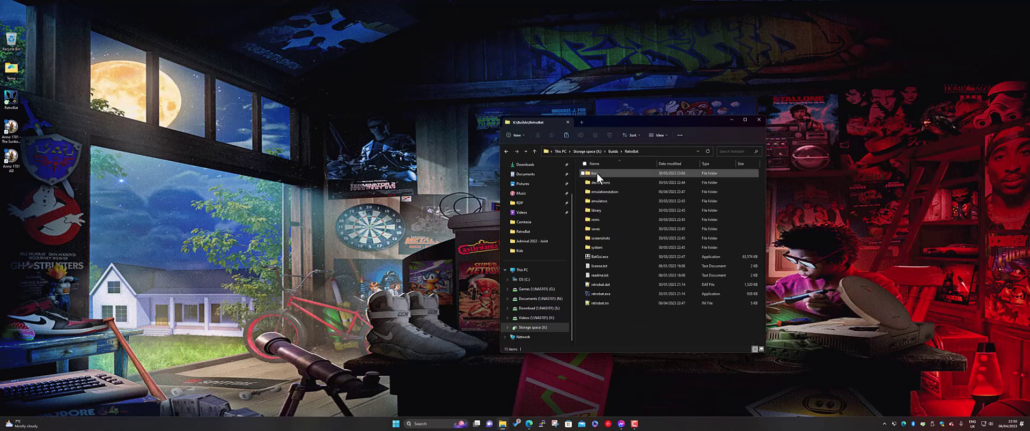
- Paste the copied Ghosts'nDemons folder into RetroBat's roms\windows folder
{"action": "left_click", "coordinate": [600, 220]}
{"action": "double_click", "coordinate": [600, 219]}
{"action": "scroll", "coordinate": [624, 271], "scroll_direction": "down", "scroll_amount": 10}
{"action": "scroll", "coordinate": [606, 258], "scroll_direction": "up", "scroll_amount": 2}
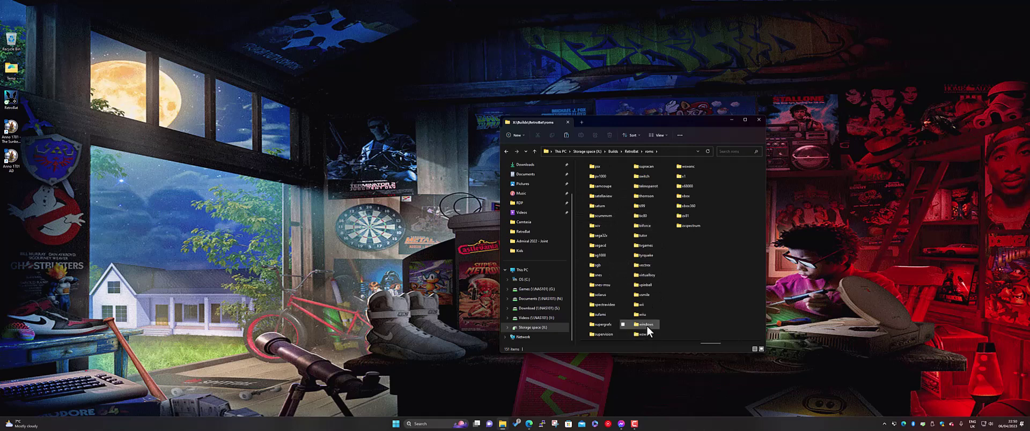
{"action": "double_click", "coordinate": [646, 325]}
{"action": "right_click", "coordinate": [613, 244]}
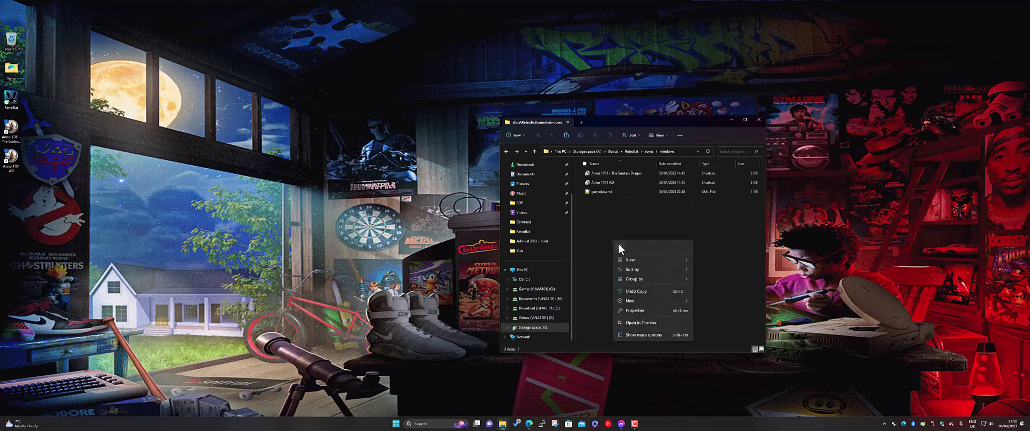
{"action": "left_click", "coordinate": [658, 243]}
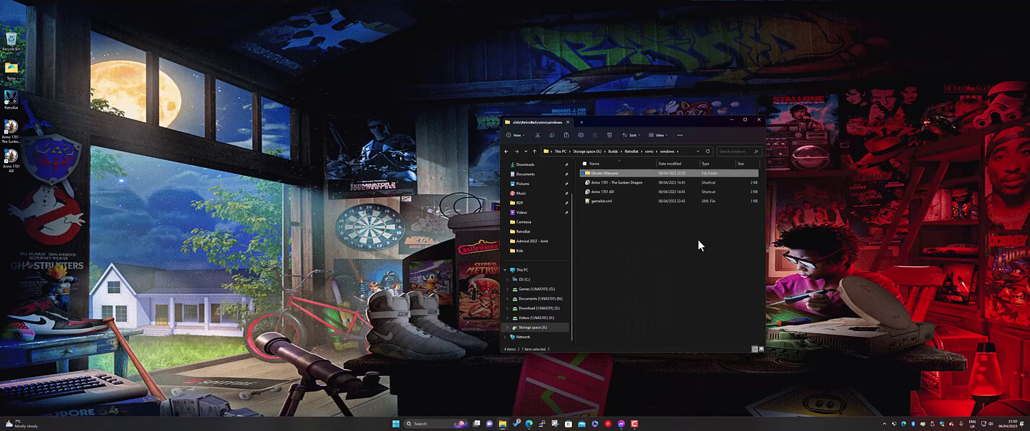
- Rename the pasted game folder as Ghosts'nDemons.pc
{"action": "key", "text": "F2"}
{"action": "type", "text": ".pc"}
{"action": "key", "text": "Return"}
{"action": "left_click", "coordinate": [705, 291]}
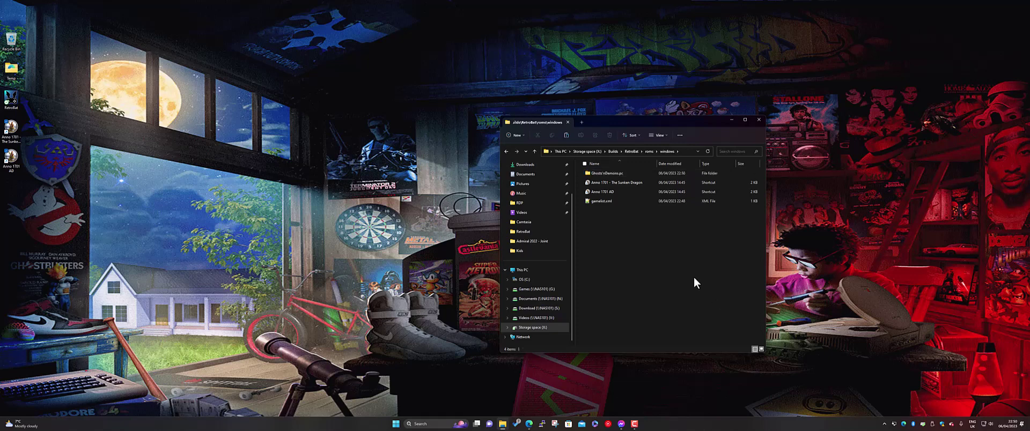
- Check the game executable inside the Ghosts'nDemons.pc folder and return to the windows roms folder
{"action": "left_click", "coordinate": [618, 175]}
{"action": "double_click", "coordinate": [617, 174]}
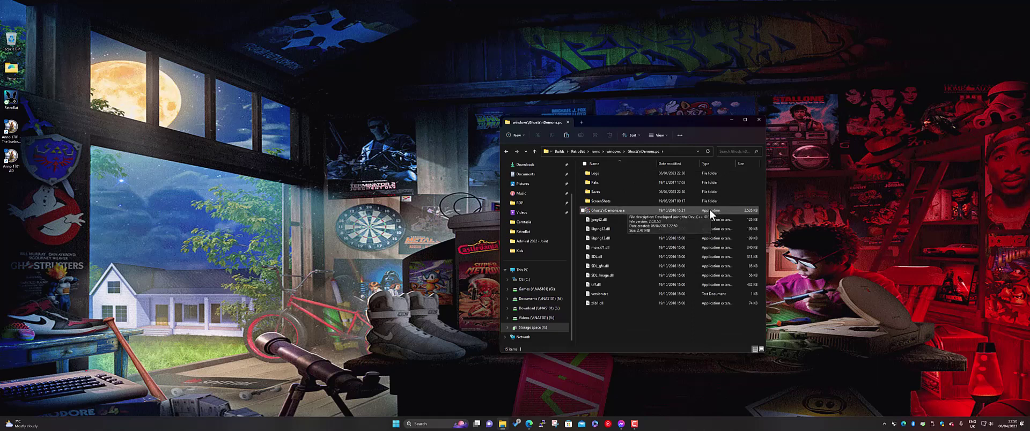
{"action": "key", "text": "alt+Up"}
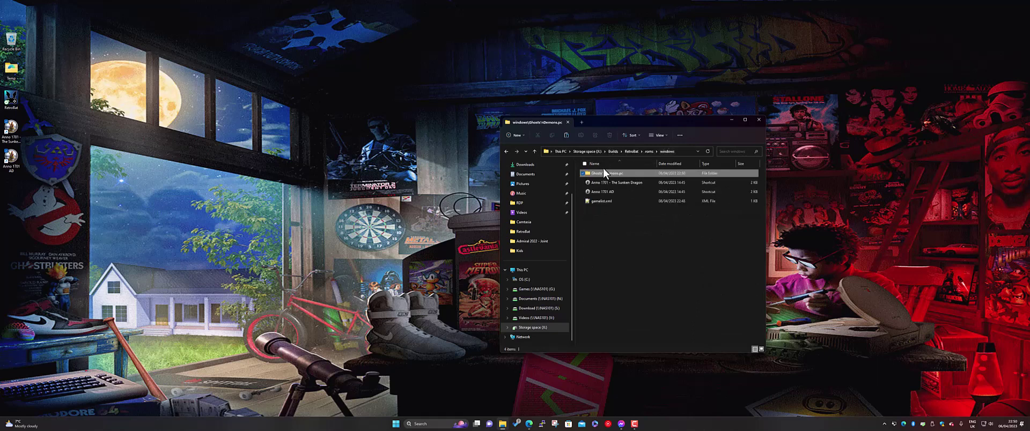
{"action": "left_click", "coordinate": [637, 296]}
- Launch RetroBat from its build folder and select Ghosts'nDemons in the Windows system's game list
{"action": "left_click", "coordinate": [630, 153]}
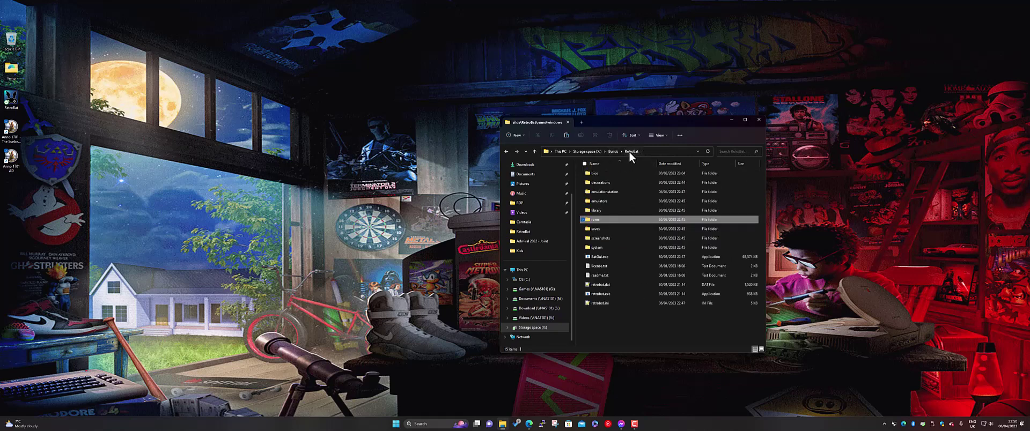
{"action": "double_click", "coordinate": [607, 295]}
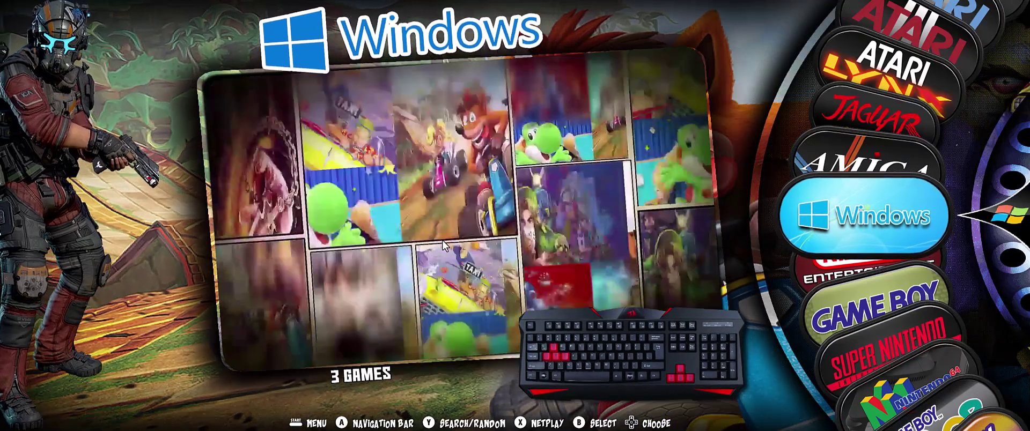
{"action": "key", "text": "Return"}
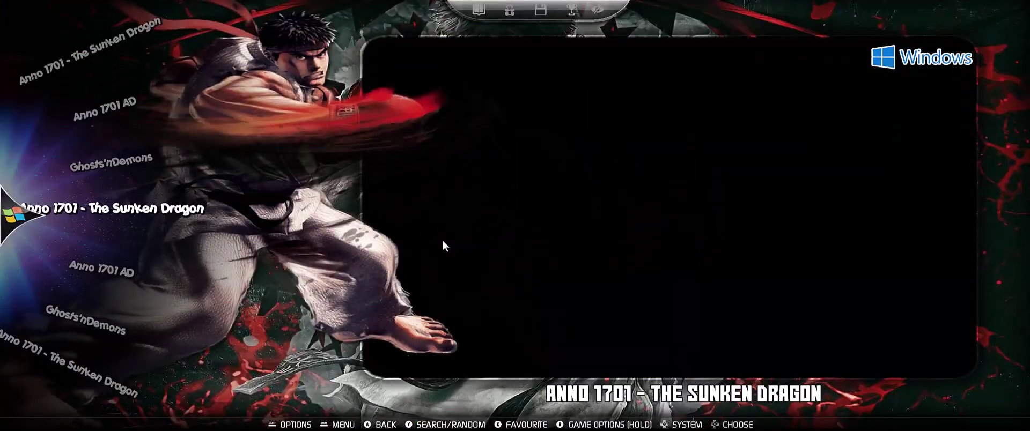
{"action": "key", "text": "Down"}
{"action": "key", "text": "Down"}
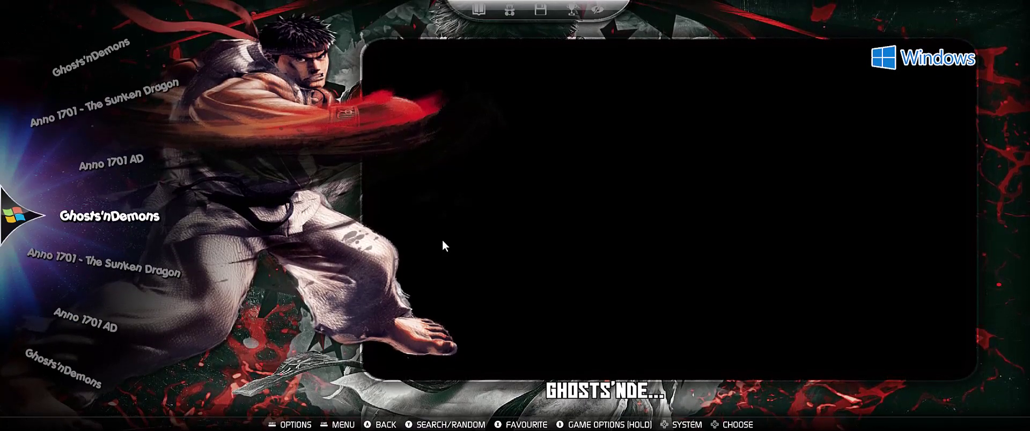
- Open the metadata editor for Ghosts'nDemons from its game options
{"action": "key", "text": "Return"}
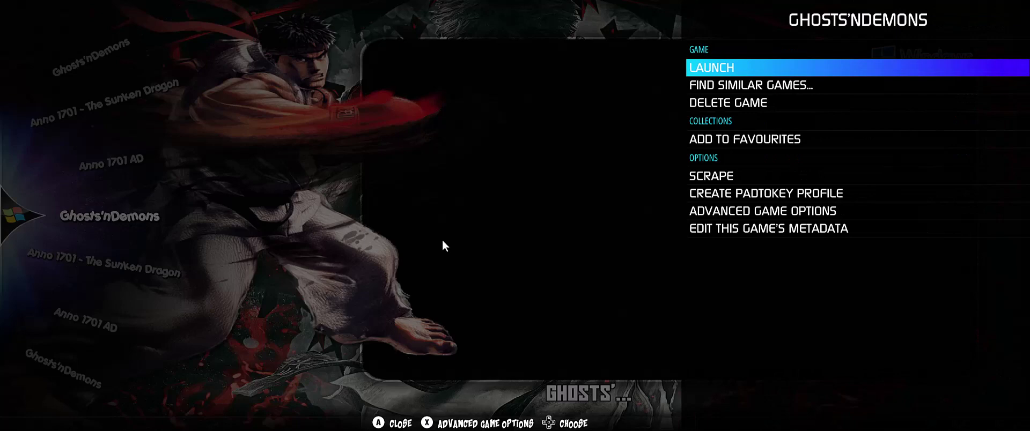
{"action": "key", "text": "Down"}
{"action": "key", "text": "Down"}
{"action": "key", "text": "Down"}
{"action": "key", "text": "Down"}
{"action": "key", "text": "Down"}
{"action": "key", "text": "Down"}
{"action": "key", "text": "Down"}
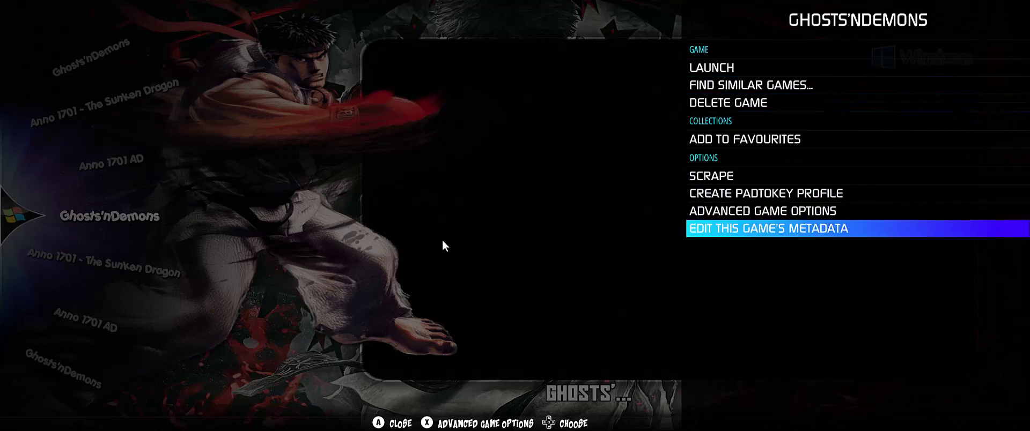
{"action": "key", "text": "Return"}
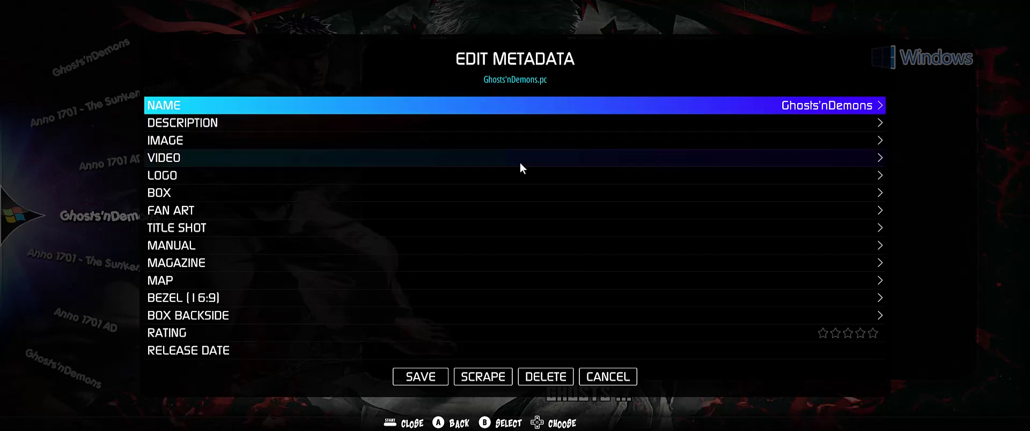
- Look through the Ghosts'nDemons metadata fields from Name to Box and close the editor without saving
{"action": "key", "text": "Down"}
{"action": "key", "text": "Down"}
{"action": "key", "text": "Down"}
{"action": "key", "text": "Down"}
{"action": "key", "text": "Down"}
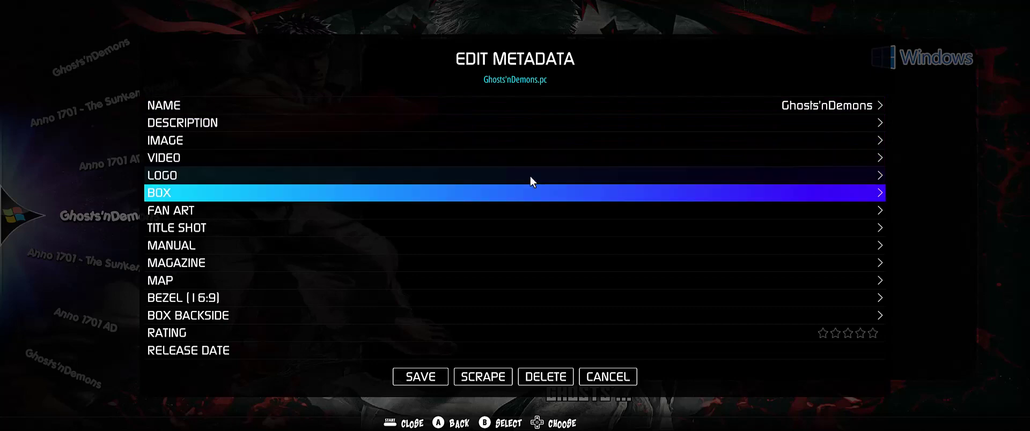
{"action": "key", "text": "Escape"}
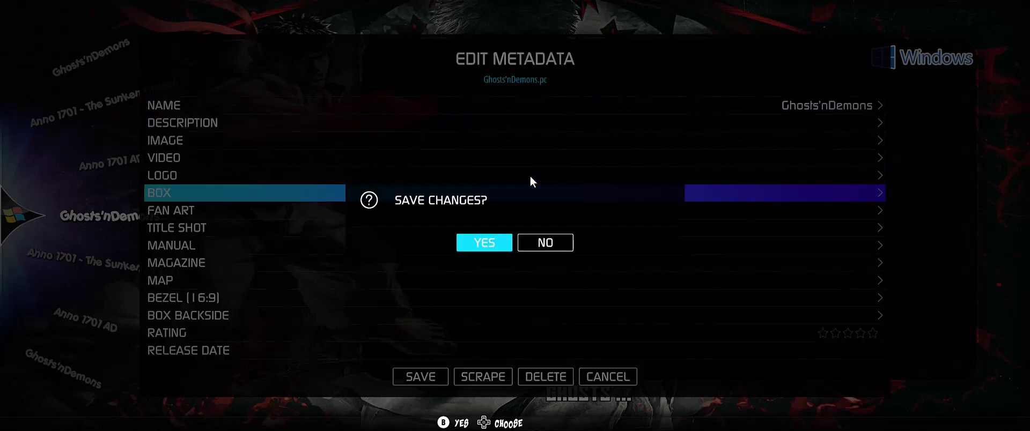
{"action": "key", "text": "Right"}
{"action": "key", "text": "Return"}
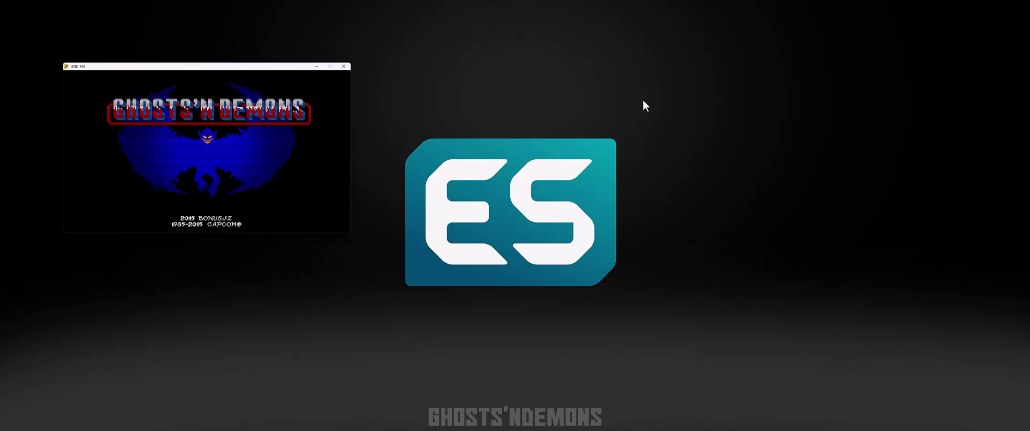
- Start playing Ghosts'n Demons from its title screen
{"action": "key", "text": "Return"}
{"action": "key", "text": "Return"}
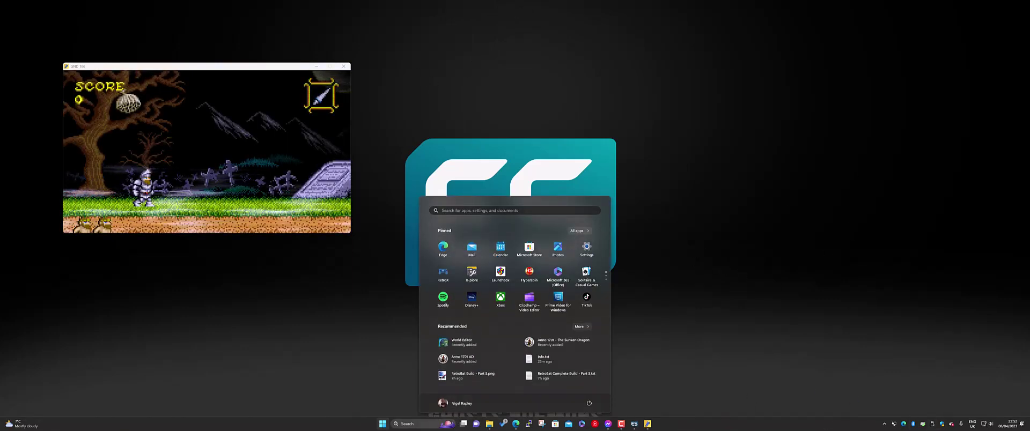
- Search Windows for "task" and open Task Manager
{"action": "scroll", "coordinate": [507, 290], "scroll_direction": "down", "scroll_amount": 1}
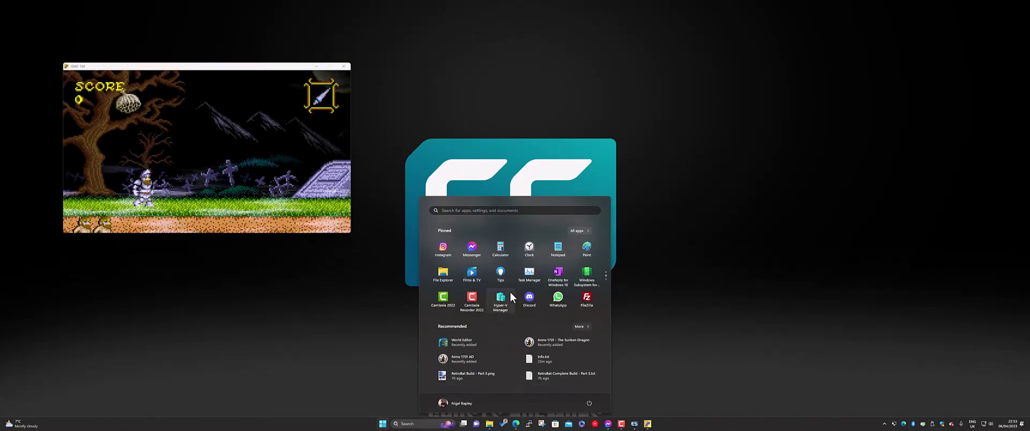
{"action": "left_click", "coordinate": [498, 211]}
{"action": "type", "text": "task"}
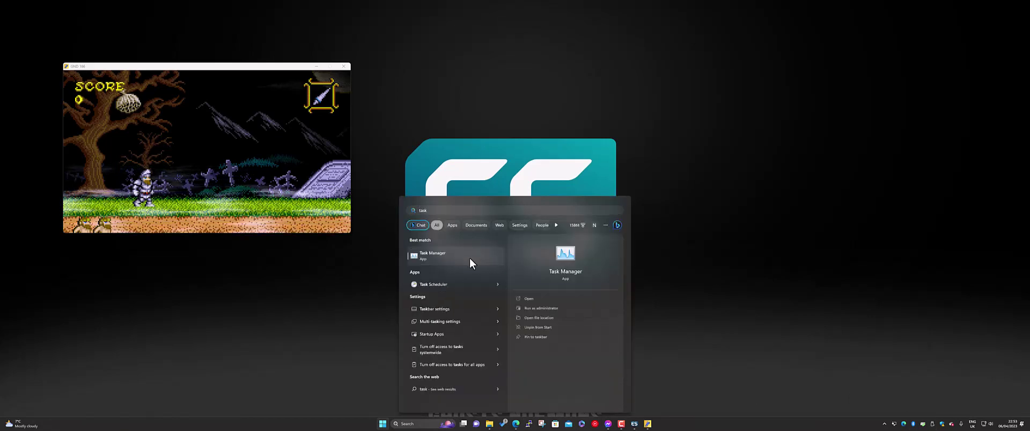
{"action": "left_click", "coordinate": [469, 263]}
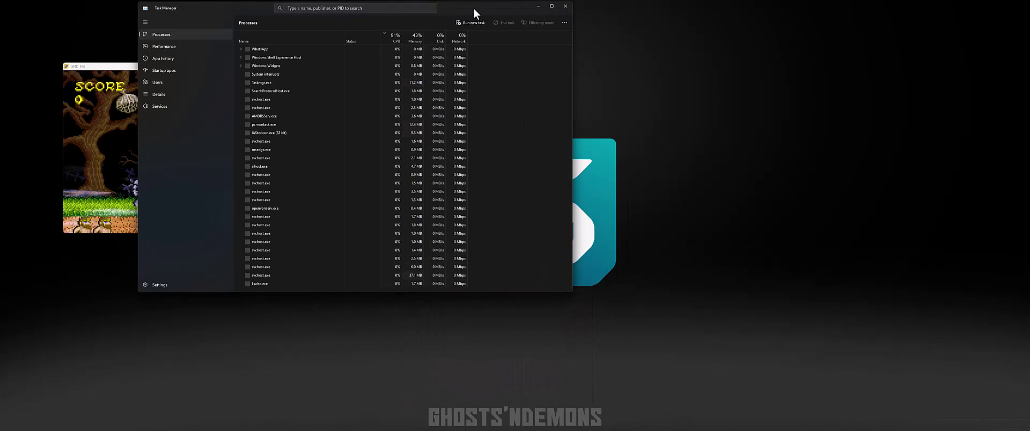
- Find the running Ghosts'nDemons process in Task Manager, sorted by CPU use, and end its task
{"action": "left_click_drag", "start_coordinate": [473, 6], "coordinate": [720, 108]}
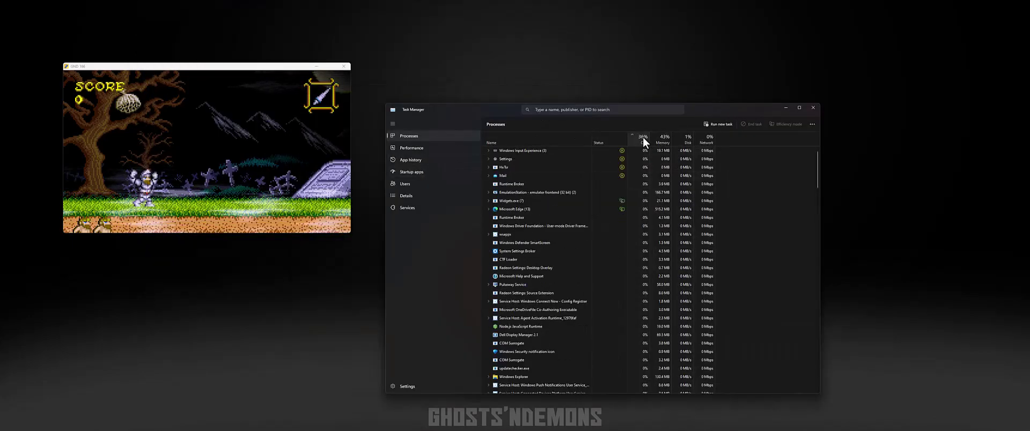
{"action": "left_click", "coordinate": [526, 152]}
{"action": "right_click", "coordinate": [524, 155]}
{"action": "left_click", "coordinate": [542, 159]}
{"action": "right_click", "coordinate": [543, 155]}
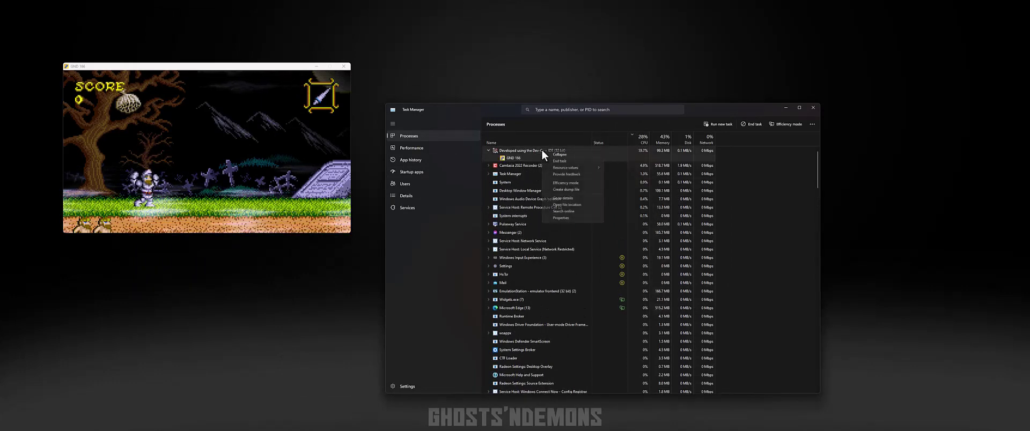
{"action": "left_click", "coordinate": [565, 162]}
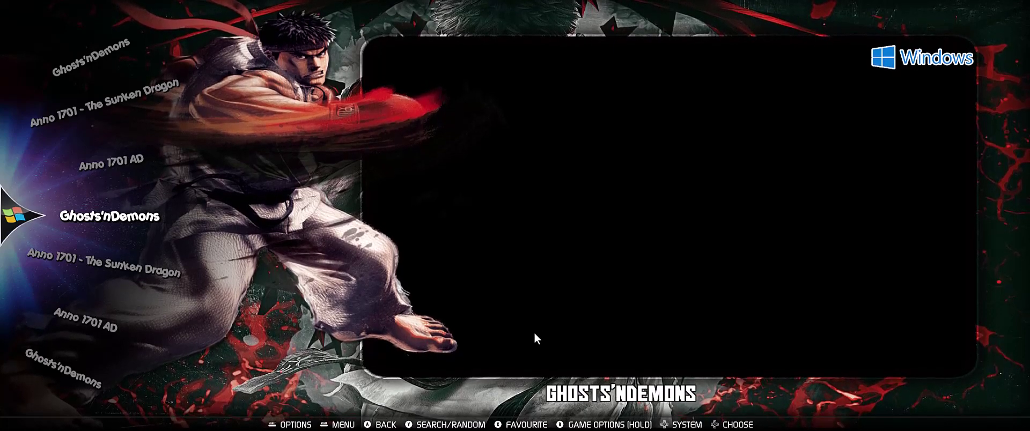
- Quit RetroBat and return to the Windows desktop
{"action": "key", "text": "Down"}
{"action": "key", "text": "Up"}
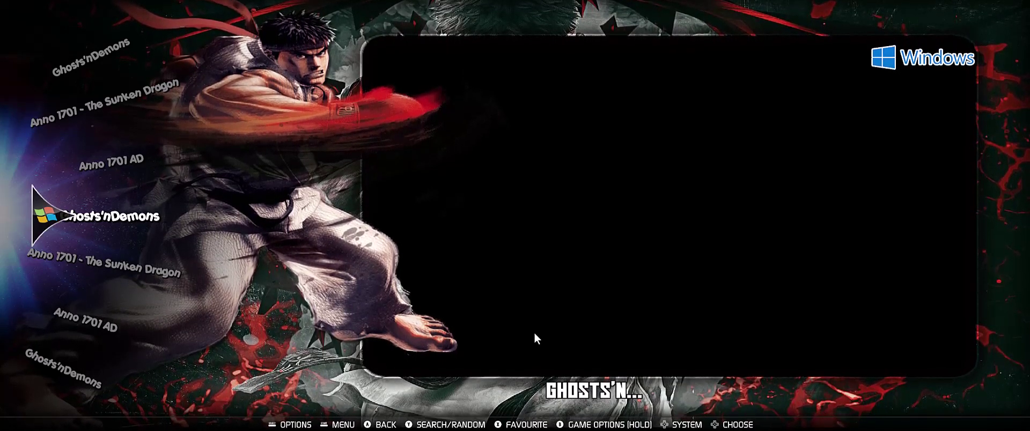
{"action": "key", "text": "Escape"}
{"action": "key", "text": "Down"}
{"action": "key", "text": "Down"}
{"action": "key", "text": "Down"}
{"action": "key", "text": "Down"}
{"action": "key", "text": "Down"}
{"action": "key", "text": "Down"}
{"action": "key", "text": "Down"}
{"action": "key", "text": "Down"}
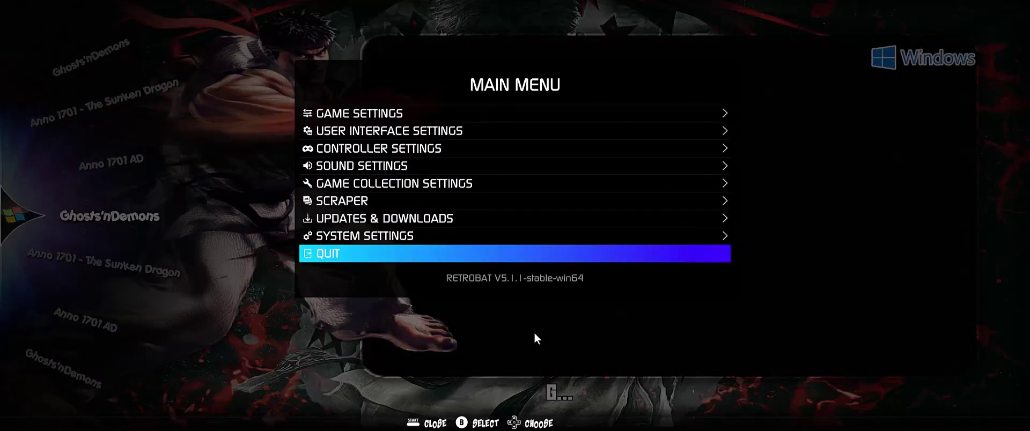
{"action": "key", "text": "Return"}
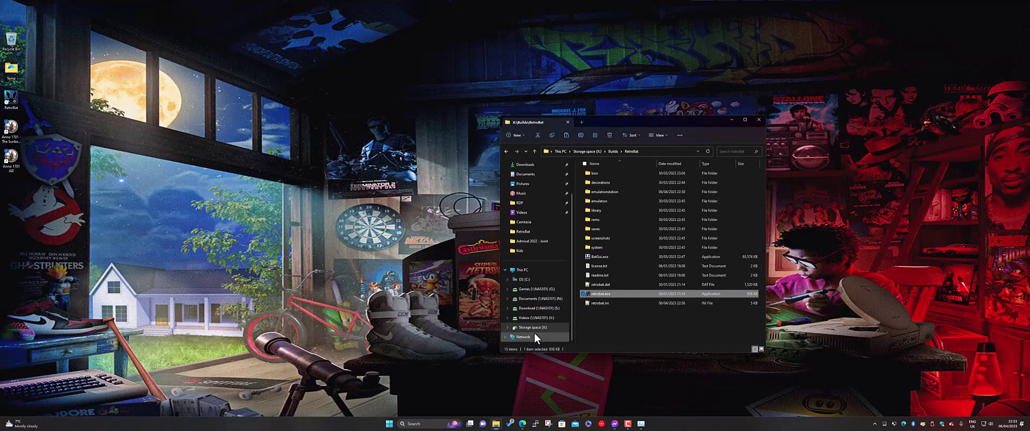
- Launch BatGui from the RetroBat folder and open its Retrobat INI editor
{"action": "double_click", "coordinate": [610, 258]}
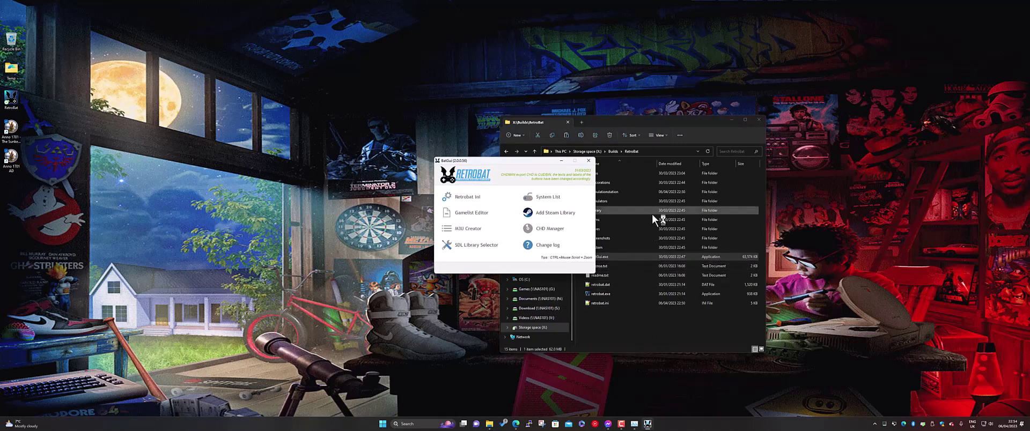
{"action": "left_click_drag", "start_coordinate": [502, 161], "coordinate": [404, 150]}
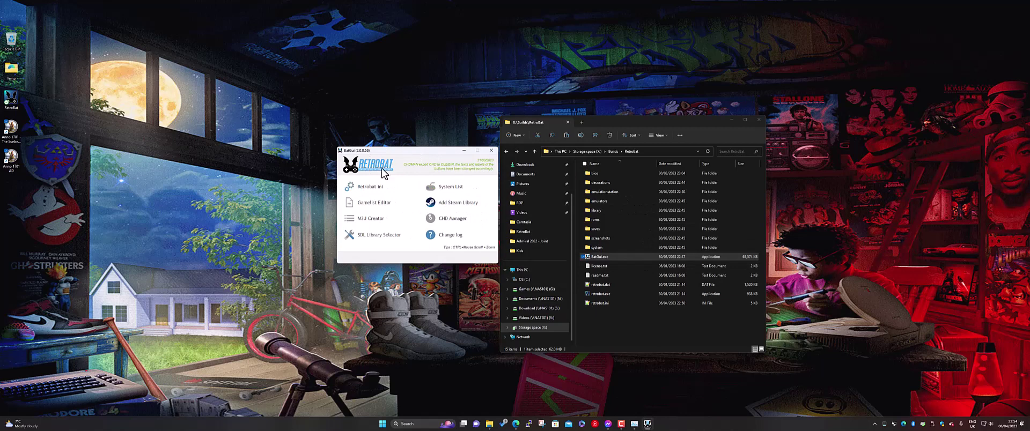
{"action": "left_click", "coordinate": [364, 188]}
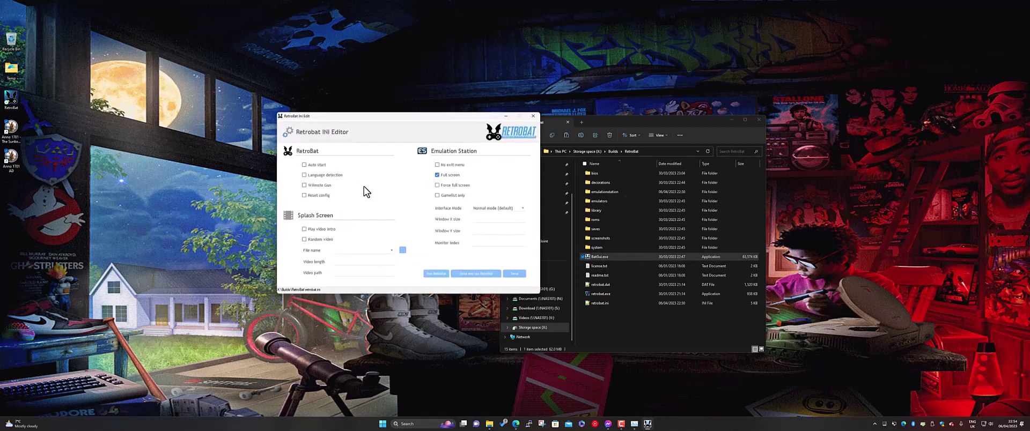
- Turn off full screen, set the window size to 1820 by 980, and save the configuration
{"action": "left_click", "coordinate": [453, 174]}
{"action": "left_click", "coordinate": [491, 220]}
{"action": "type", "text": "1820"}
{"action": "key", "text": "Tab"}
{"action": "left_click", "coordinate": [493, 229]}
{"action": "left_click", "coordinate": [513, 274]}
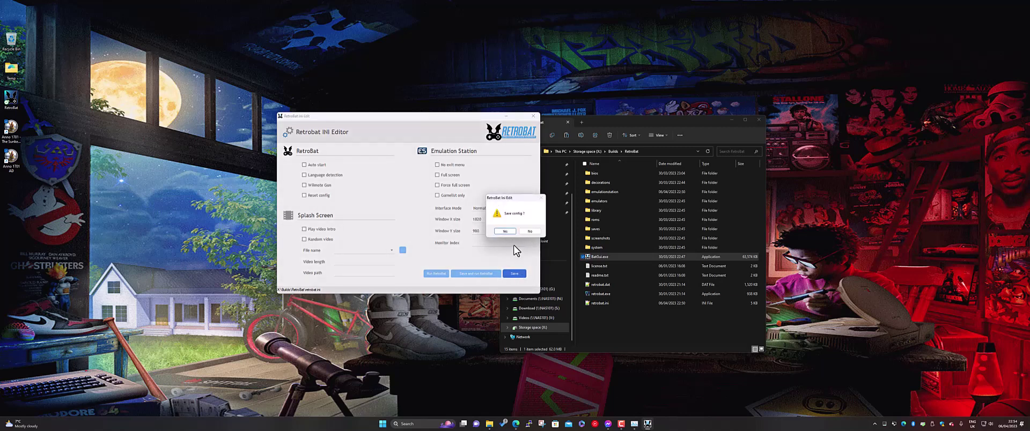
{"action": "left_click", "coordinate": [506, 231]}
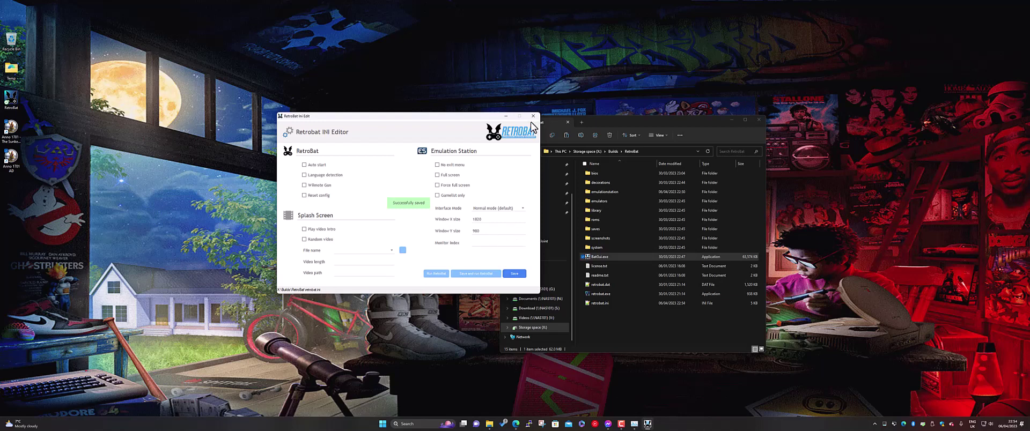
- Close BatGui, start RetroBat from its folder, and bring its window into clear view on the desktop
{"action": "left_click", "coordinate": [533, 116]}
{"action": "left_click", "coordinate": [494, 116]}
{"action": "double_click", "coordinate": [597, 294]}
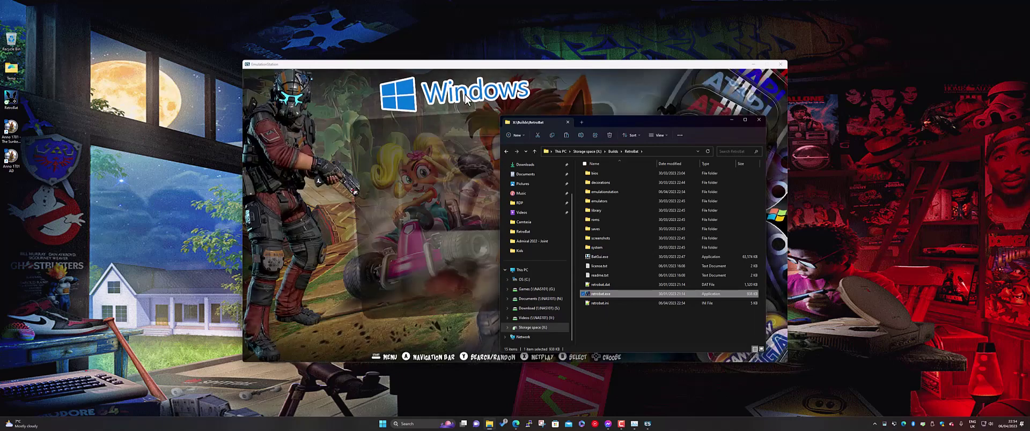
{"action": "left_click", "coordinate": [733, 121]}
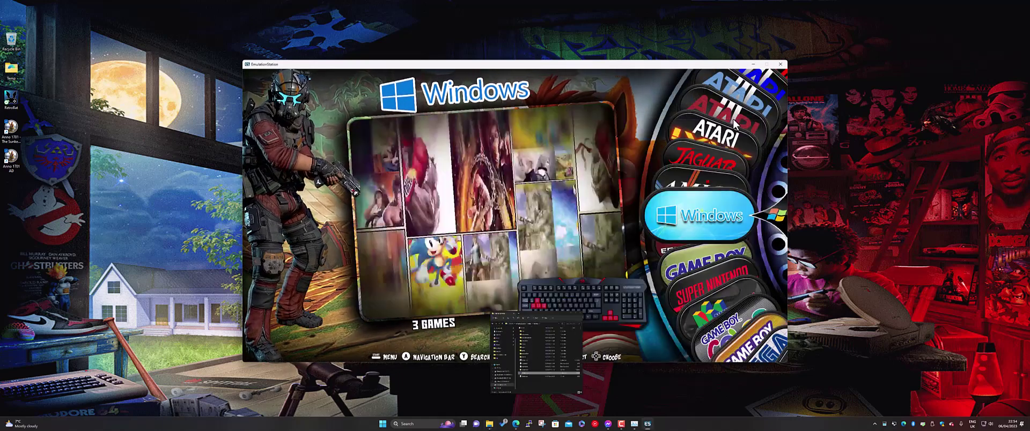
{"action": "left_click_drag", "start_coordinate": [635, 65], "coordinate": [661, 54]}
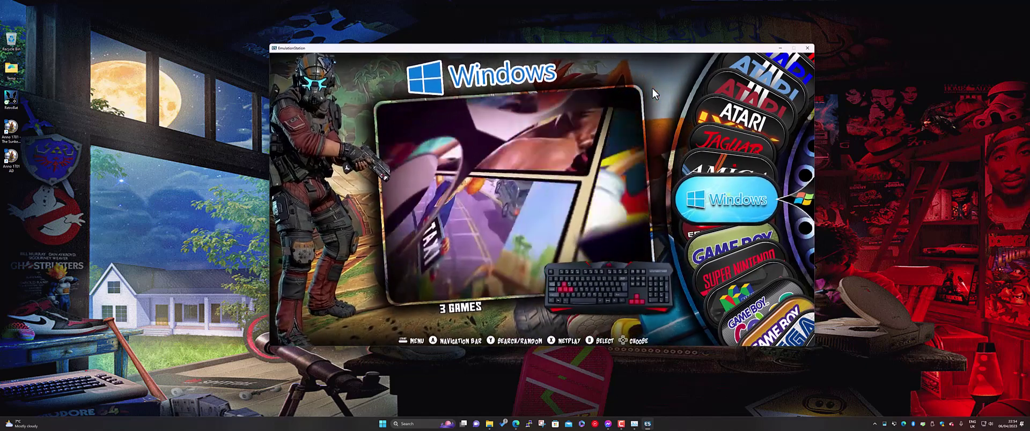
- Open RetroBat's Scraper options
{"action": "key", "text": "Return"}
{"action": "key", "text": "Down"}
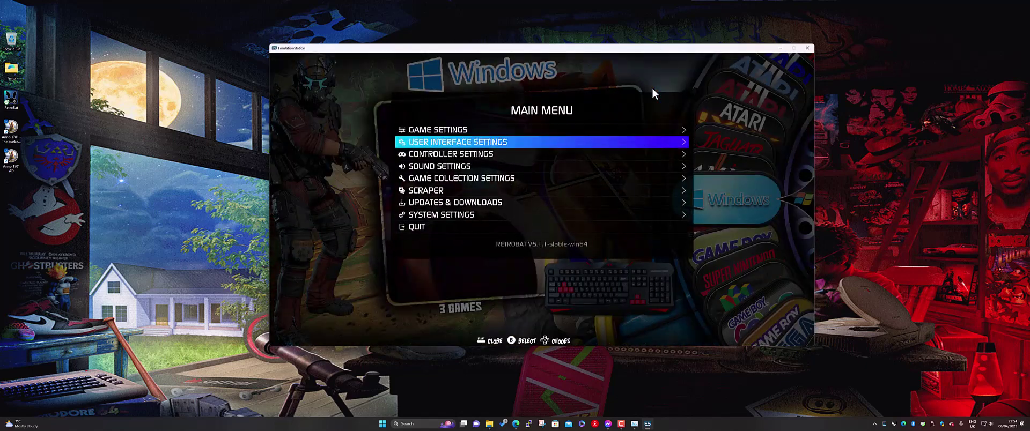
{"action": "key", "text": "Down"}
{"action": "key", "text": "Down"}
{"action": "key", "text": "Down"}
{"action": "key", "text": "Down"}
{"action": "key", "text": "Return"}
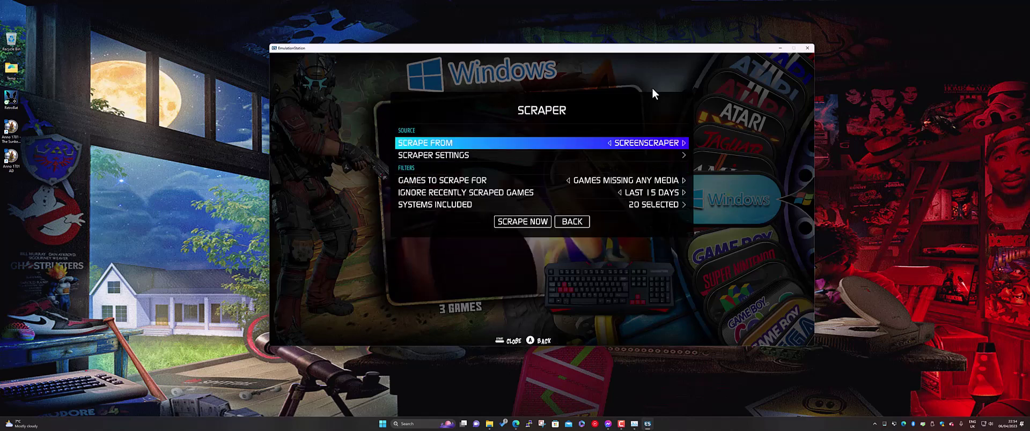
- Look through the scraping databases from ScreenScraper to ArcadeDB and choose ScreenScraper as the source
{"action": "key", "text": "Return"}
{"action": "key", "text": "Down"}
{"action": "key", "text": "Down"}
{"action": "key", "text": "Down"}
{"action": "key", "text": "Up"}
{"action": "key", "text": "Up"}
{"action": "key", "text": "Up"}
{"action": "key", "text": "Down"}
{"action": "key", "text": "Down"}
{"action": "key", "text": "Down"}
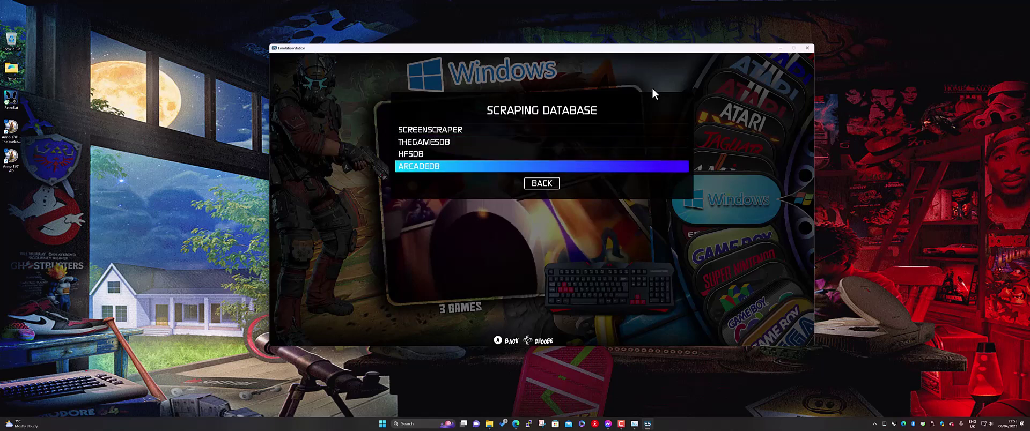
{"action": "key", "text": "Up"}
{"action": "key", "text": "Up"}
{"action": "key", "text": "Down"}
{"action": "key", "text": "Down"}
{"action": "key", "text": "Up"}
{"action": "key", "text": "Up"}
{"action": "key", "text": "Down"}
{"action": "key", "text": "Up"}
{"action": "key", "text": "Up"}
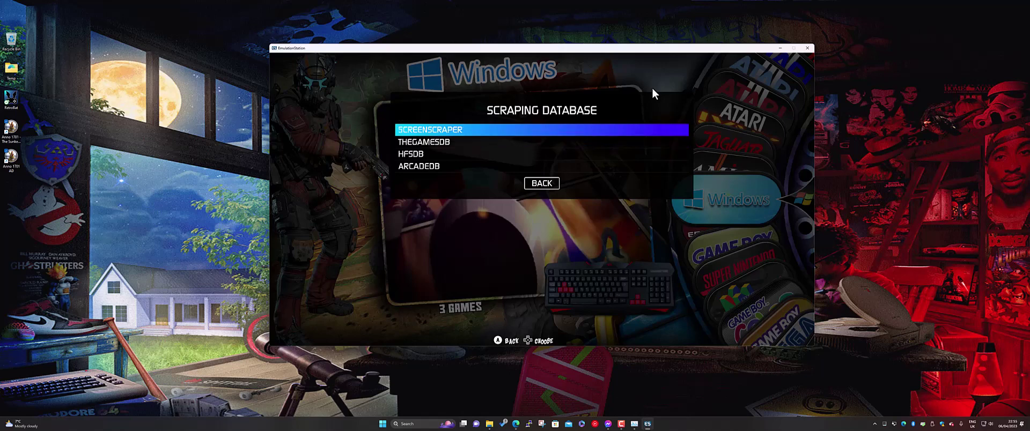
{"action": "key", "text": "Return"}
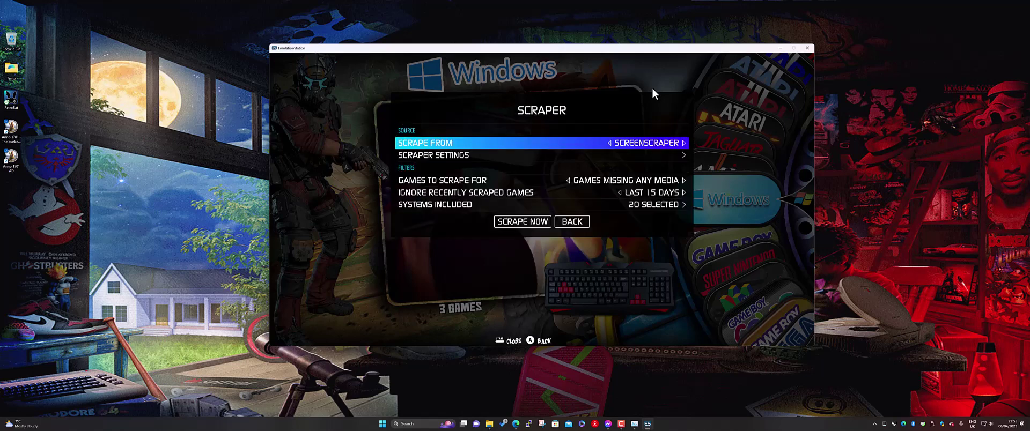
- Open the scraper settings and bring up the choices for Box Source
{"action": "key", "text": "Down"}
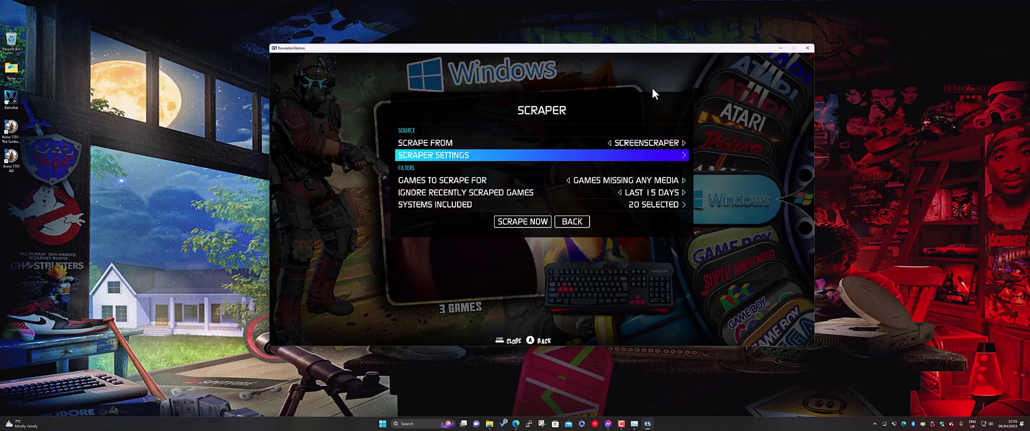
{"action": "key", "text": "Return"}
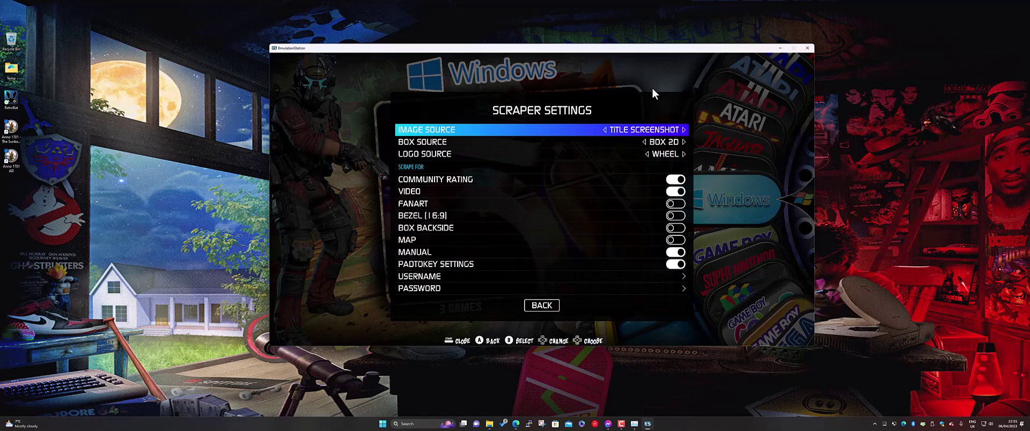
{"action": "key", "text": "Down"}
{"action": "key", "text": "Up"}
{"action": "key", "text": "Down"}
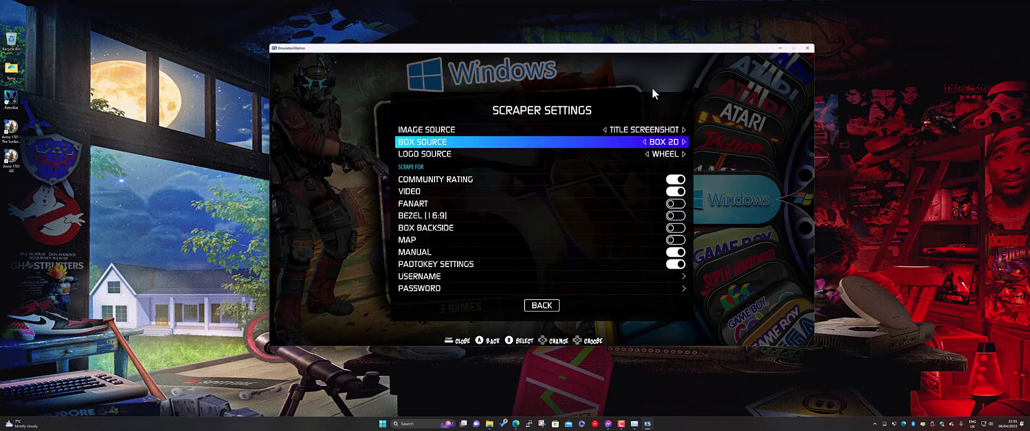
{"action": "key", "text": "Return"}
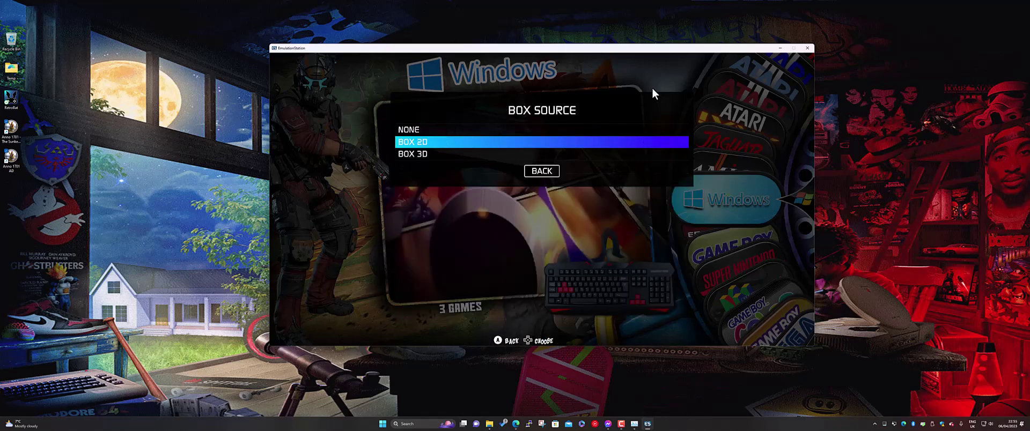
- Compare the Box 2D and Box 3D choices for the box source and select Box 2D
{"action": "key", "text": "Down"}
{"action": "key", "text": "Up"}
{"action": "key", "text": "Down"}
{"action": "key", "text": "Up"}
{"action": "key", "text": "Down"}
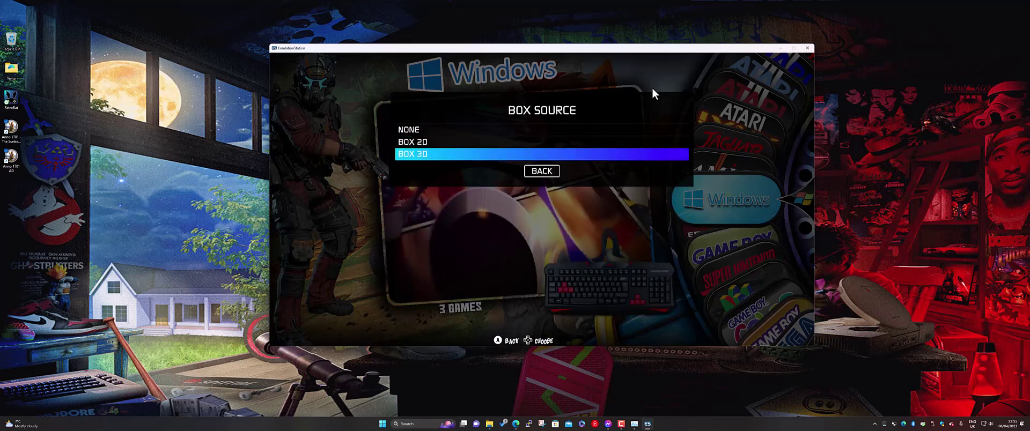
{"action": "key", "text": "Up"}
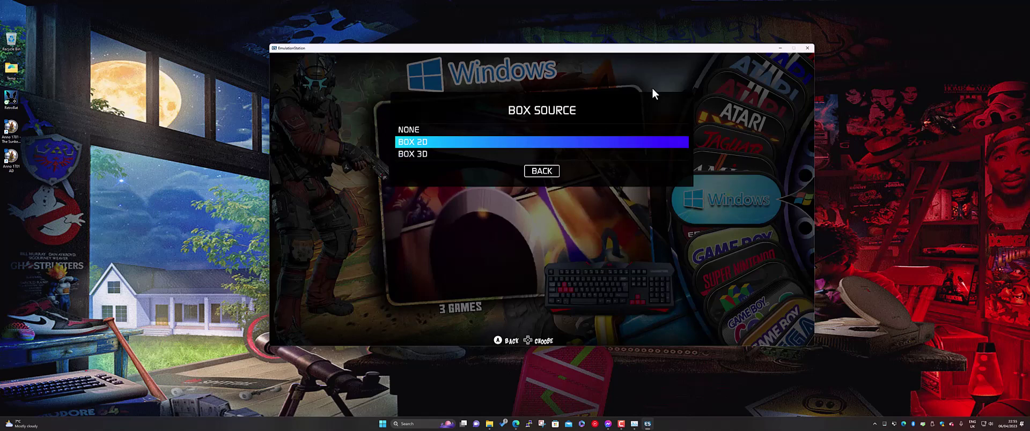
{"action": "key", "text": "Up"}
{"action": "key", "text": "Up"}
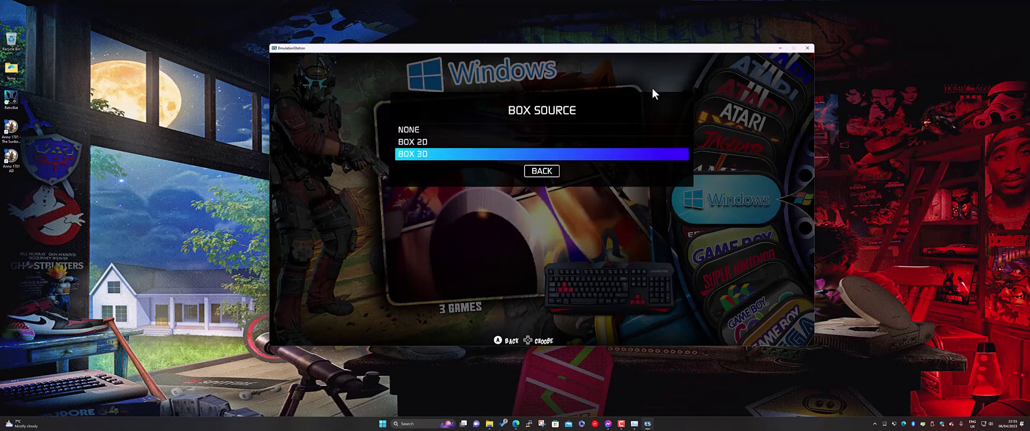
{"action": "key", "text": "Up"}
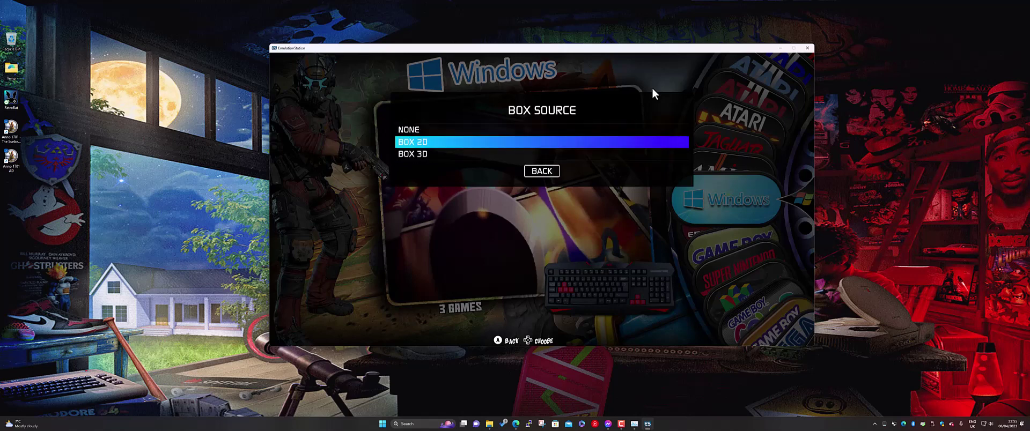
{"action": "key", "text": "Down"}
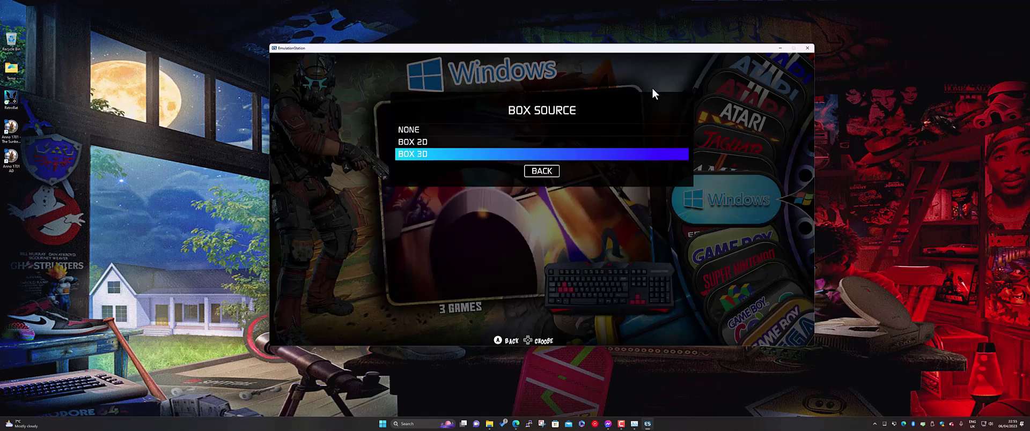
{"action": "key", "text": "Down"}
{"action": "key", "text": "Down"}
{"action": "key", "text": "Return"}
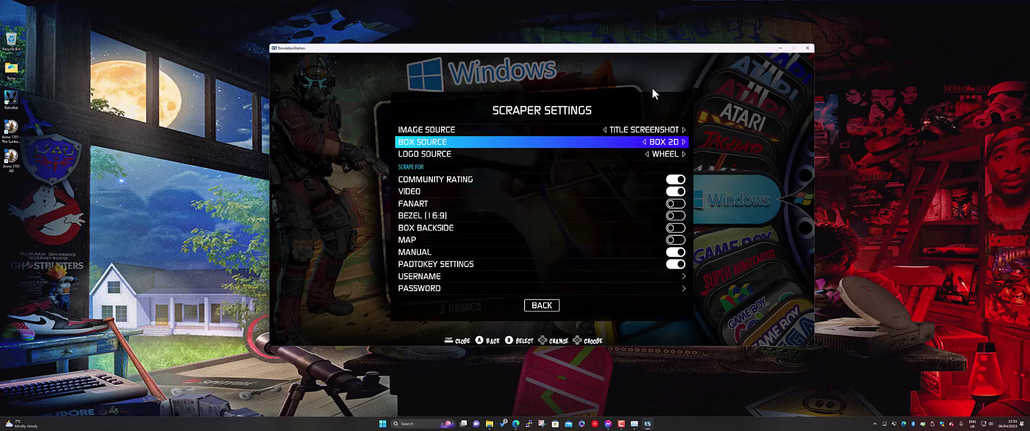
- Compare the Wheel and Marquee choices for the logo source and select Wheel
{"action": "key", "text": "Down"}
{"action": "key", "text": "Return"}
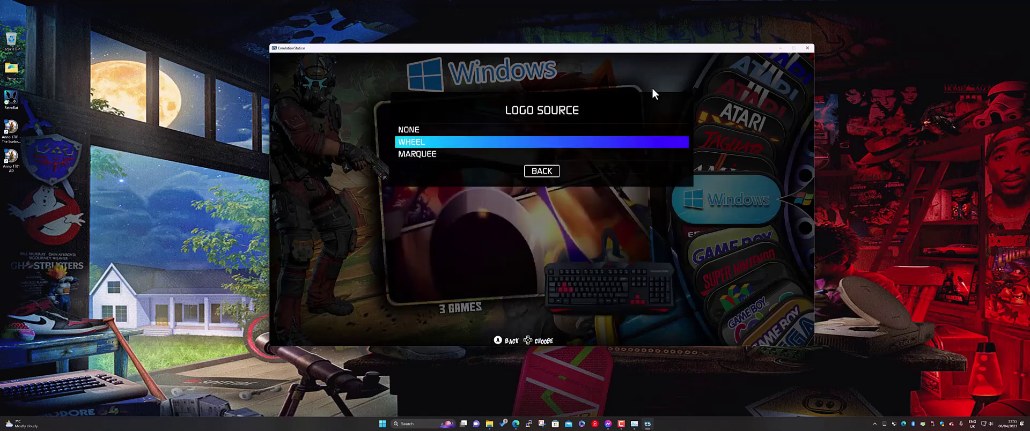
{"action": "key", "text": "Down"}
{"action": "key", "text": "Up"}
{"action": "key", "text": "Down"}
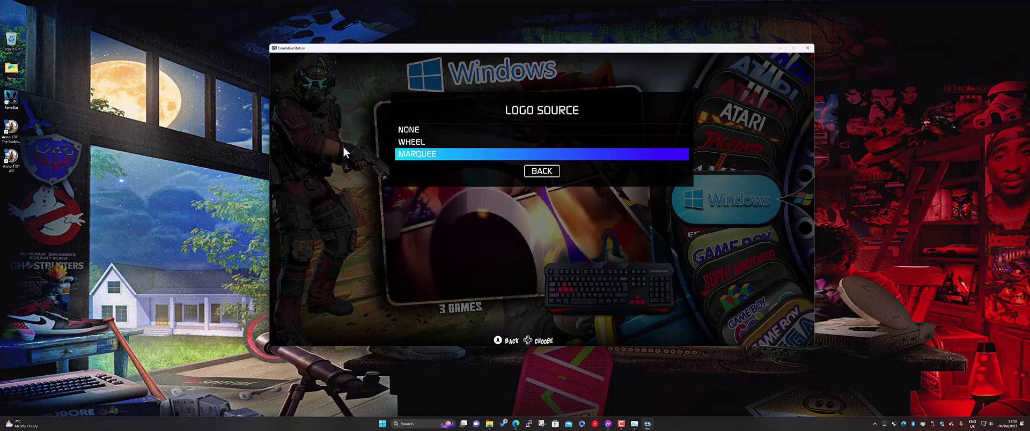
{"action": "key", "text": "Up"}
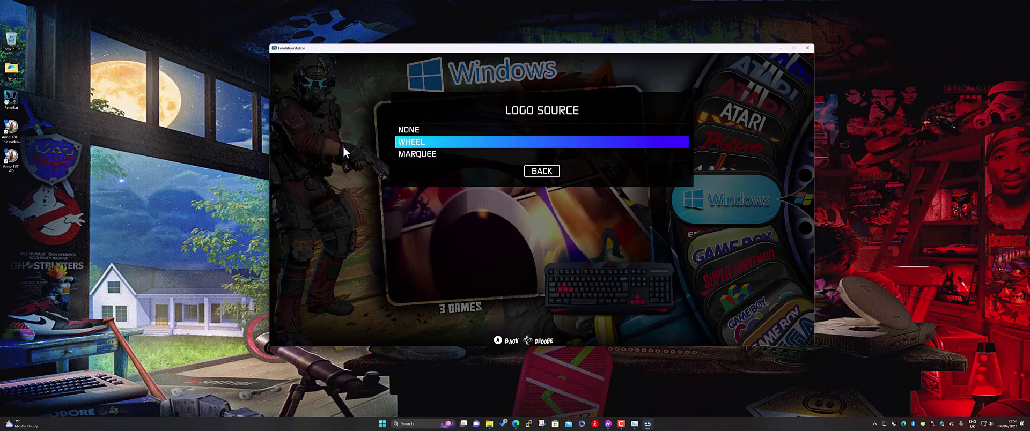
{"action": "key", "text": "Return"}
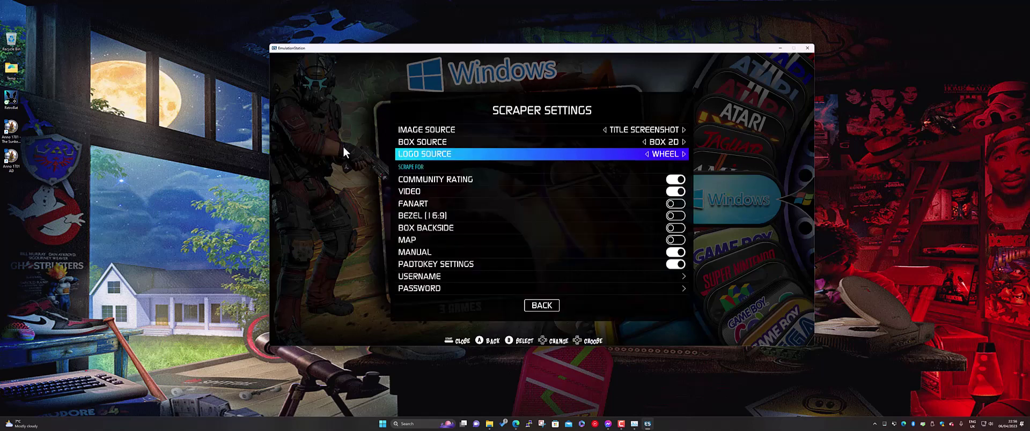
- Look through the scrape options from Community Rating and Video to Fanart and Bezel (16:9)
{"action": "key", "text": "Down"}
{"action": "key", "text": "Down"}
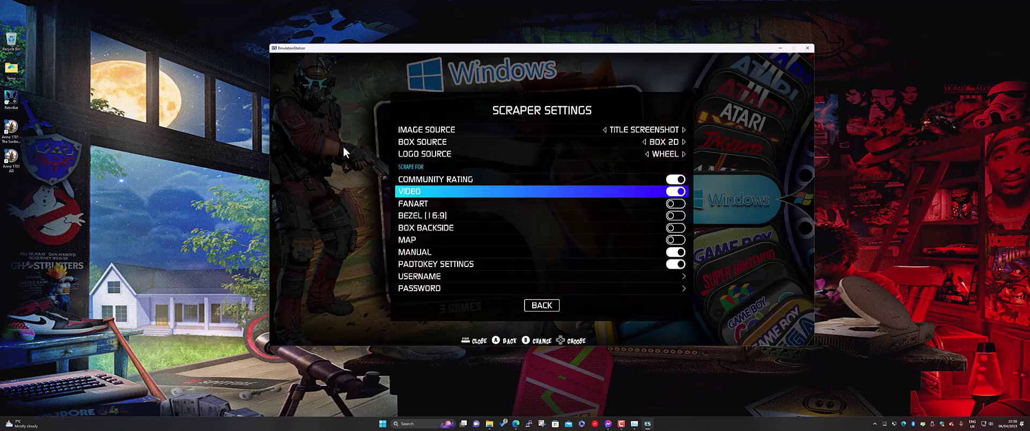
{"action": "key", "text": "Up"}
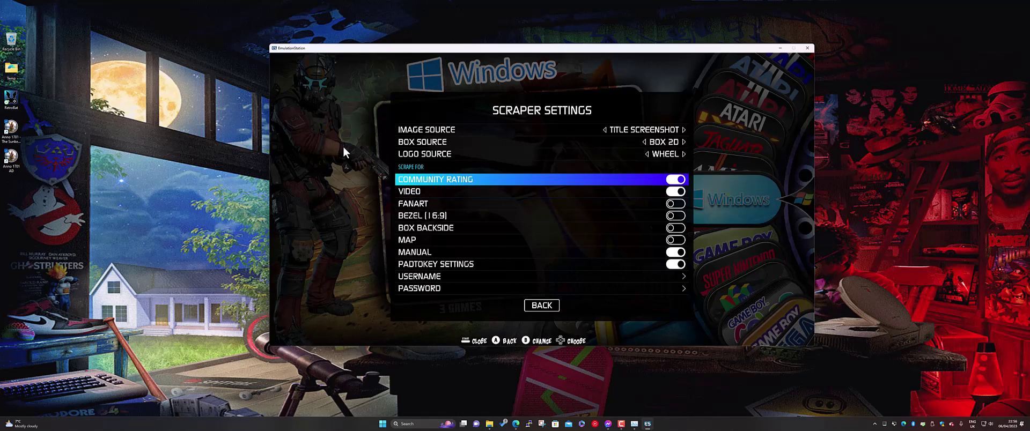
{"action": "key", "text": "Down"}
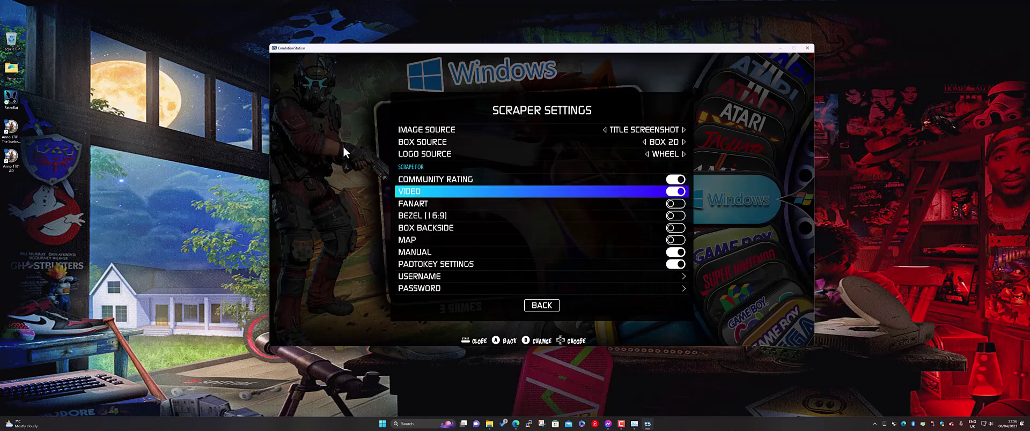
{"action": "key", "text": "Up"}
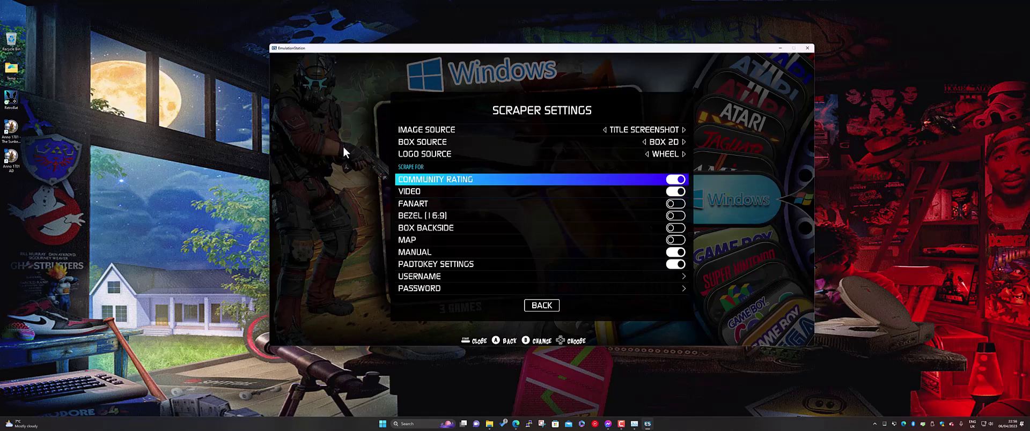
{"action": "key", "text": "Down"}
{"action": "key", "text": "Down"}
{"action": "key", "text": "Down"}
{"action": "key", "text": "Down"}
{"action": "key", "text": "Down"}
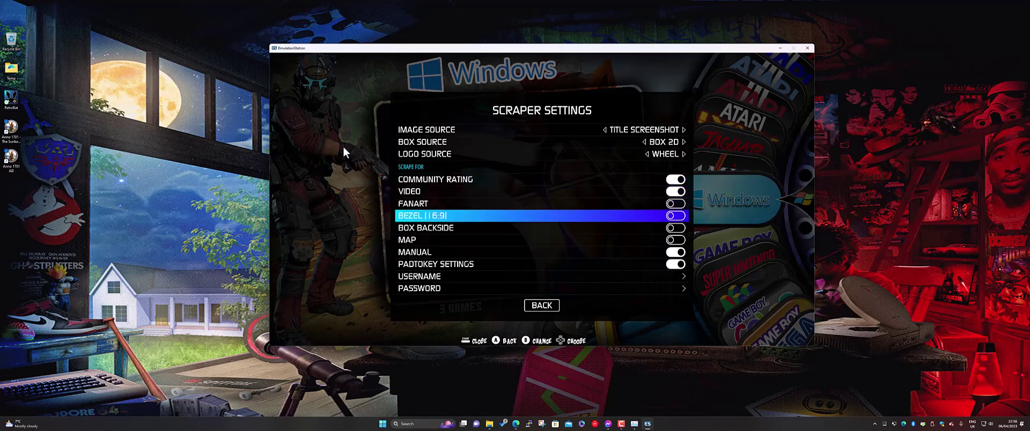
{"action": "key", "text": "Up"}
{"action": "key", "text": "Up"}
{"action": "key", "text": "Up"}
{"action": "key", "text": "Up"}
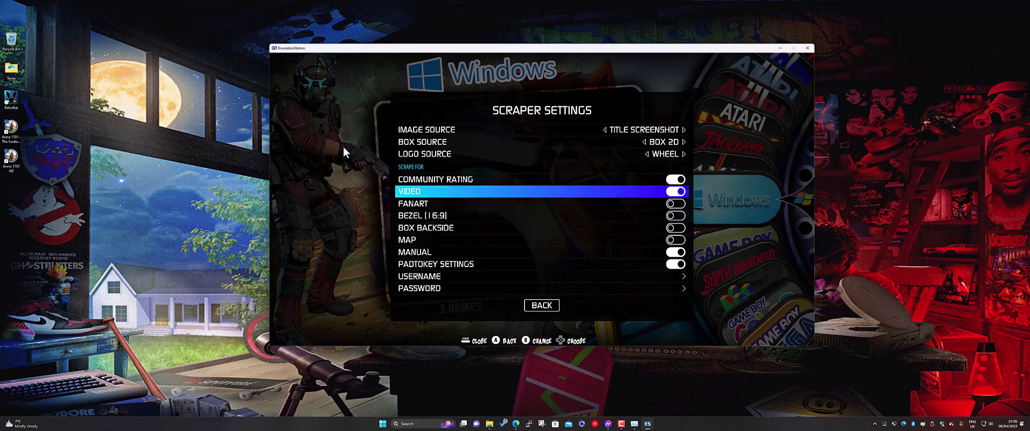
- Turn on Fanart in the list of media to scrape
{"action": "key", "text": "Down"}
{"action": "key", "text": "Up"}
{"action": "key", "text": "Down"}
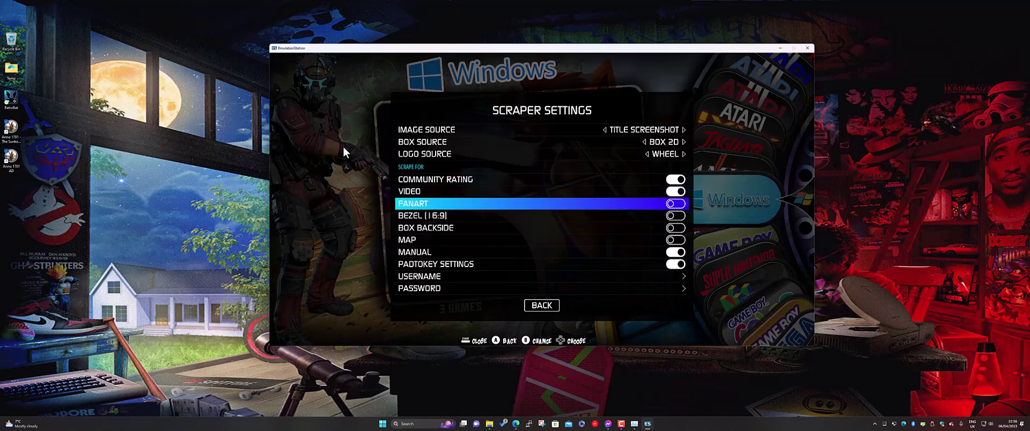
{"action": "key", "text": "Return"}
- Review the remaining scrape options from Bezel and Box Backside through Map, Manual and PadToKey Settings to the account login fields
{"action": "key", "text": "Down"}
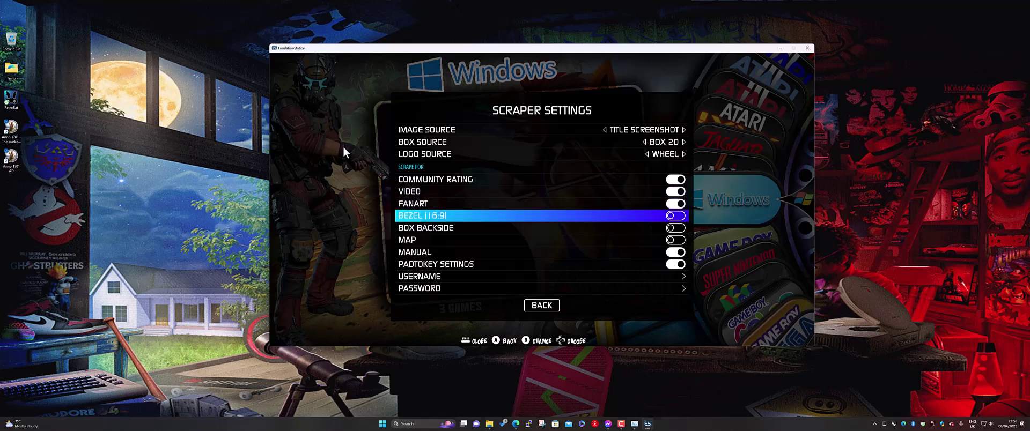
{"action": "key", "text": "Down"}
{"action": "key", "text": "Down"}
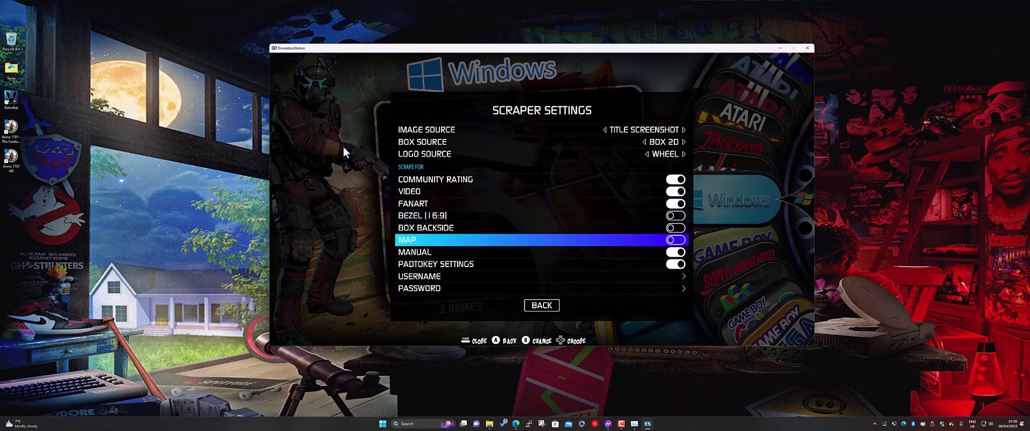
{"action": "key", "text": "Up"}
{"action": "key", "text": "Down"}
{"action": "key", "text": "Up"}
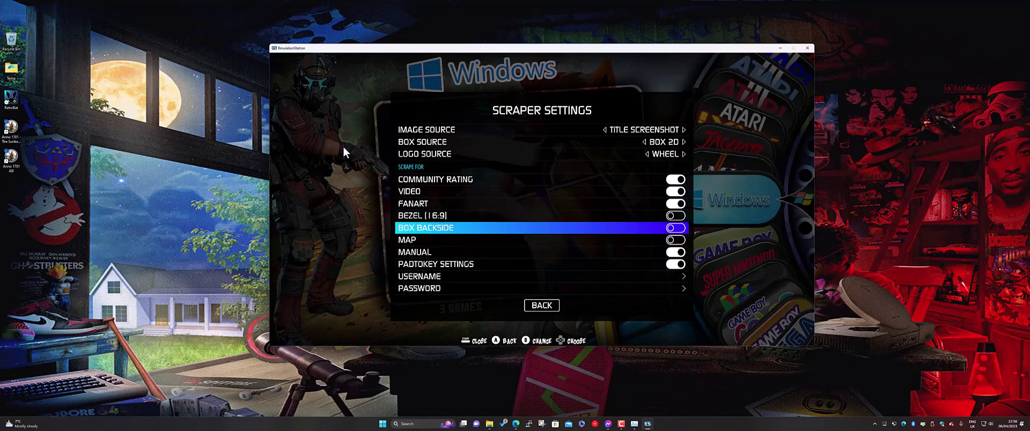
{"action": "key", "text": "Down"}
{"action": "key", "text": "Down"}
{"action": "key", "text": "Down"}
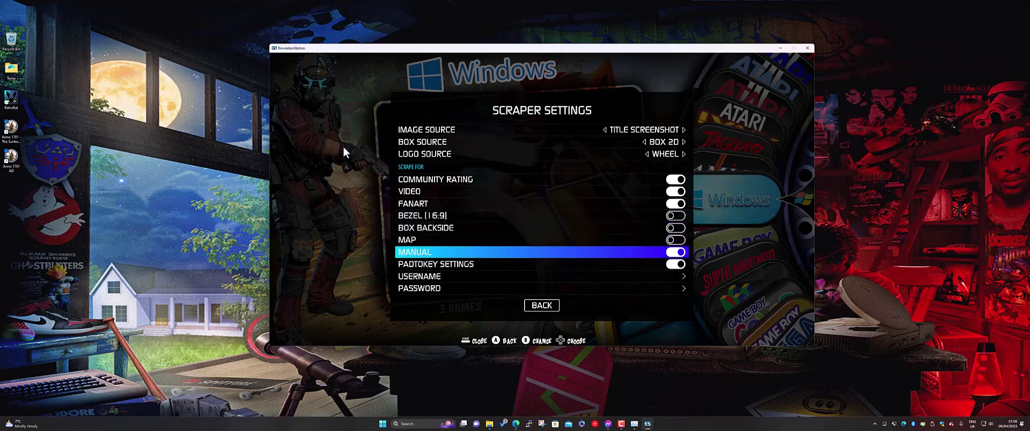
{"action": "key", "text": "Up"}
{"action": "key", "text": "Down"}
{"action": "key", "text": "Down"}
{"action": "key", "text": "Up"}
{"action": "key", "text": "Up"}
{"action": "key", "text": "Down"}
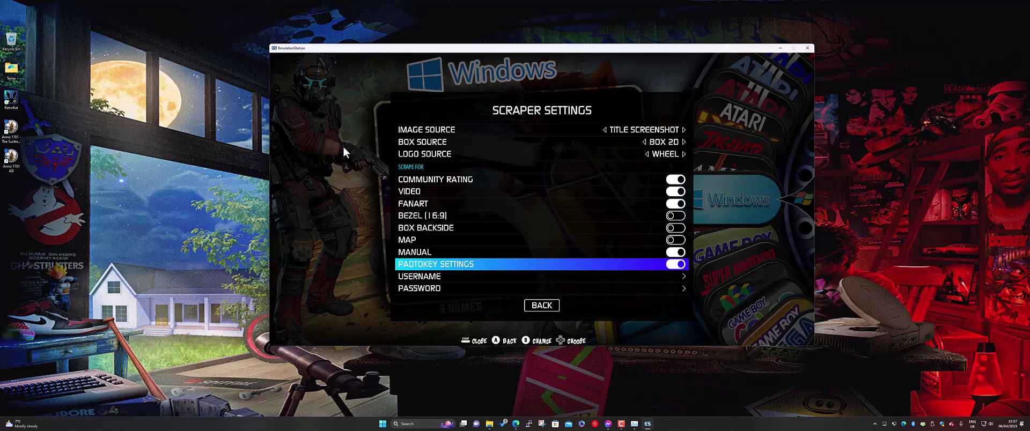
{"action": "key", "text": "Down"}
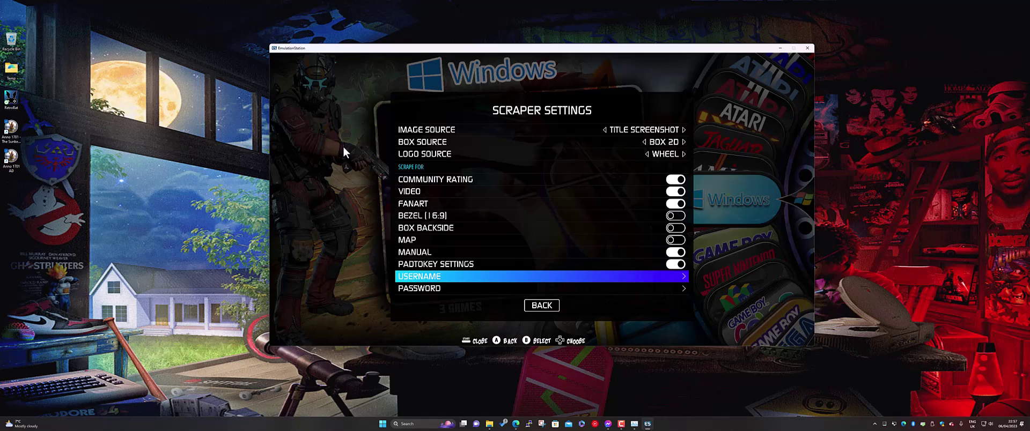
{"action": "key", "text": "Down"}
{"action": "key", "text": "Up"}
- Switch to the Edge browser, restore it from full size and enlarge its window over the desktop
{"action": "left_click", "coordinate": [515, 423]}
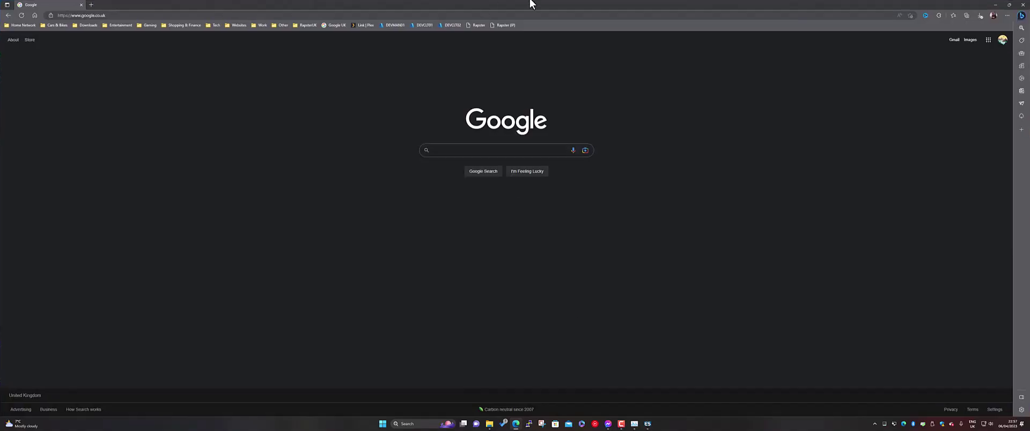
{"action": "double_click", "coordinate": [591, 2]}
{"action": "left_click_drag", "start_coordinate": [325, 25], "coordinate": [578, 29]}
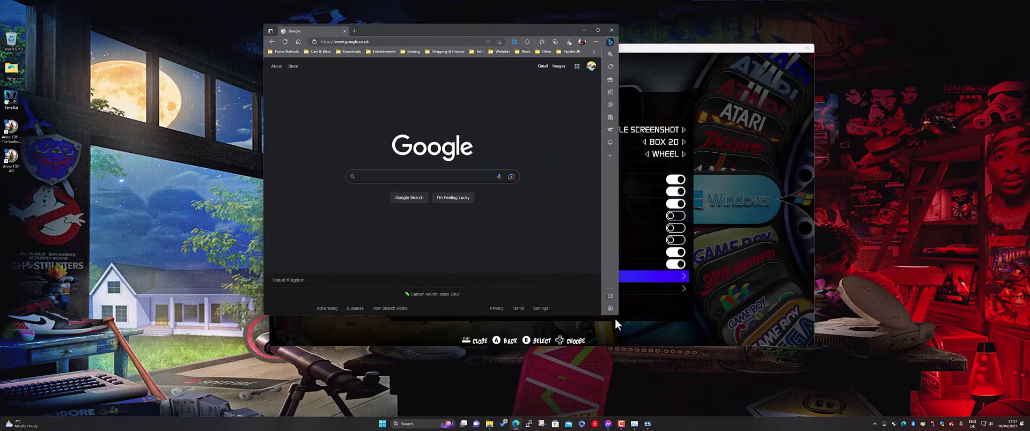
{"action": "left_click_drag", "start_coordinate": [615, 319], "coordinate": [869, 375]}
- Search Google for "screenscraper fr" and open the ScreenScraper website
{"action": "left_click", "coordinate": [507, 167]}
{"action": "type", "text": "screenscraper fr"}
{"action": "key", "text": "Return"}
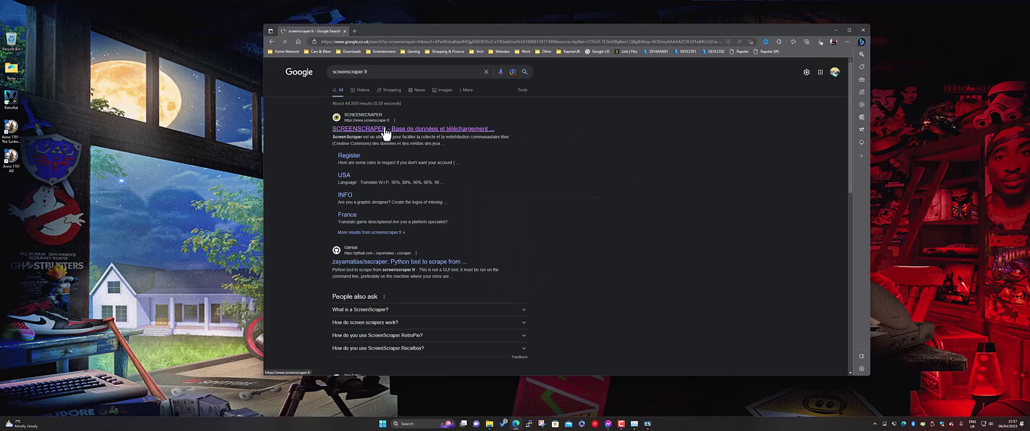
{"action": "left_click", "coordinate": [393, 131]}
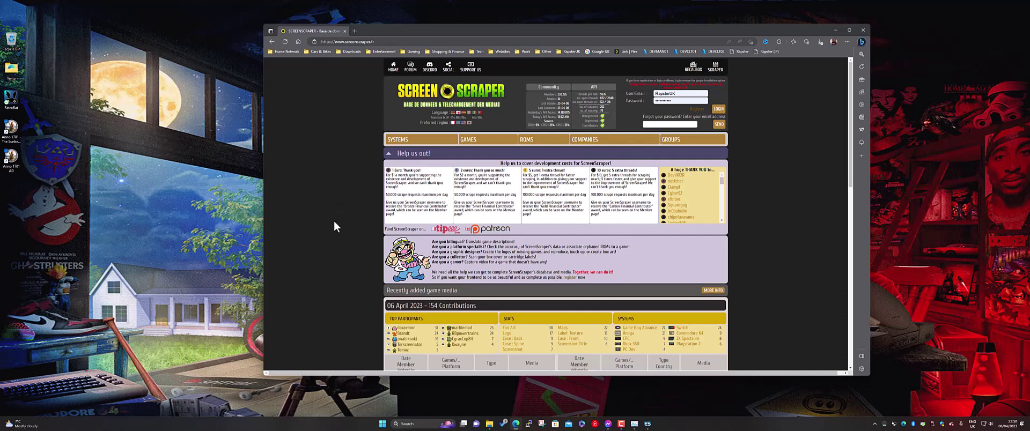
- Look over the ScreenScraper home page, its supported games platforms and the recently added game media contributions
{"action": "scroll", "coordinate": [333, 221], "scroll_direction": "down", "scroll_amount": 1}
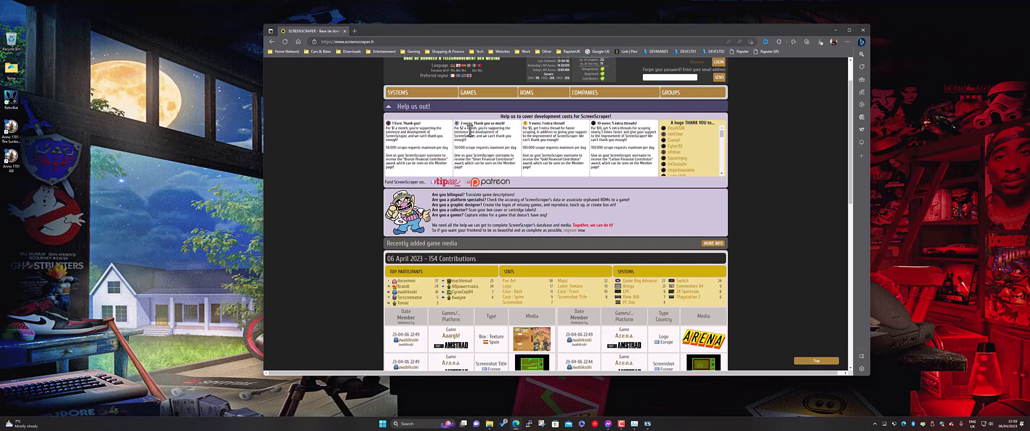
{"action": "scroll", "coordinate": [474, 133], "scroll_direction": "up", "scroll_amount": 1}
{"action": "mouse_move", "coordinate": [472, 151]}
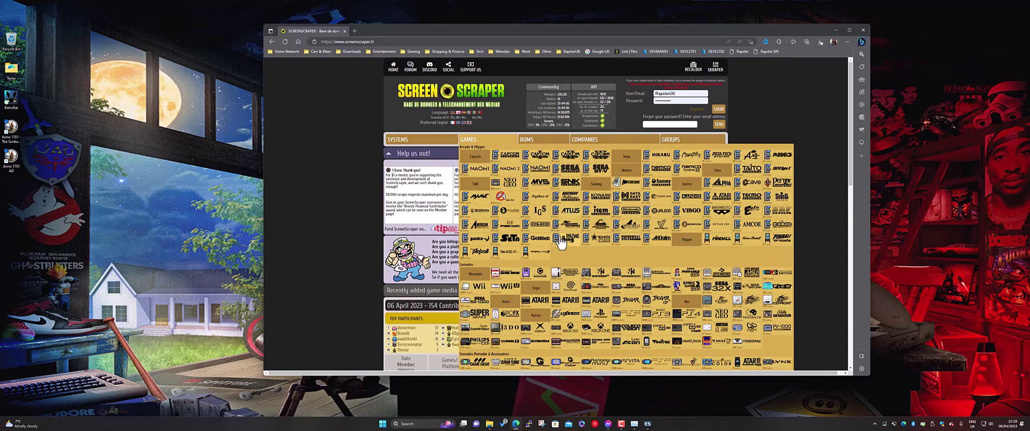
{"action": "scroll", "coordinate": [585, 274], "scroll_direction": "down", "scroll_amount": 2}
{"action": "scroll", "coordinate": [588, 282], "scroll_direction": "down", "scroll_amount": 3}
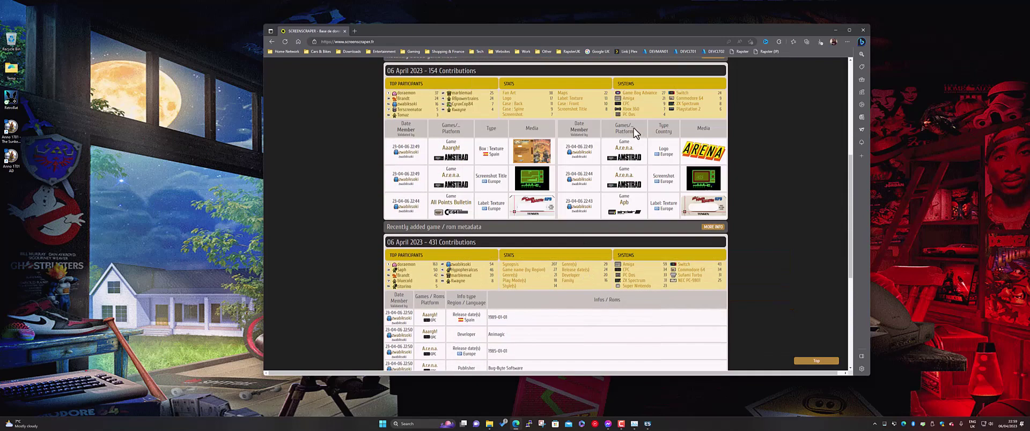
{"action": "scroll", "coordinate": [770, 198], "scroll_direction": "up", "scroll_amount": 5}
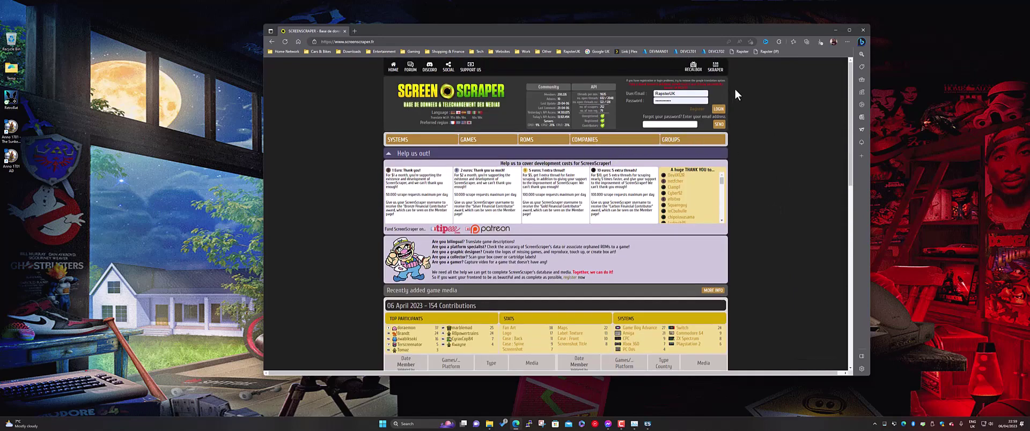
- Minimize the browser, enter the ScreenScraper account username in EmulationStation's scraper settings, and close the settings
{"action": "left_click", "coordinate": [835, 30]}
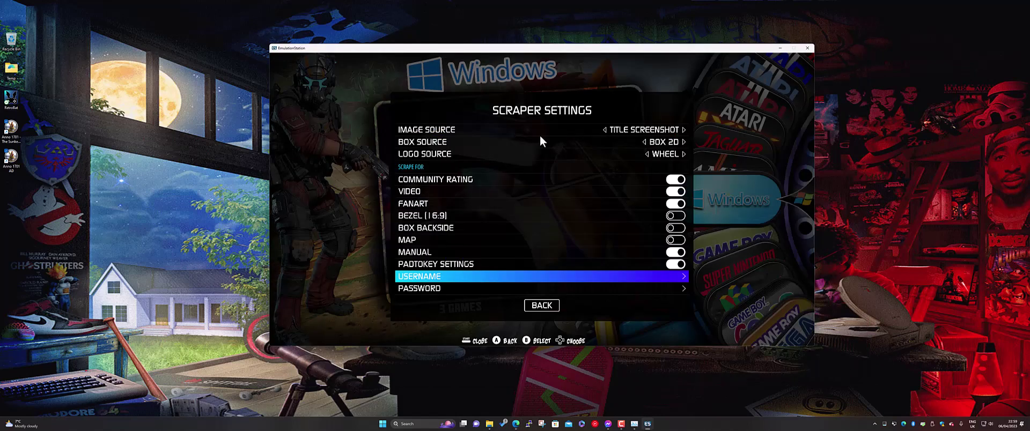
{"action": "left_click", "coordinate": [531, 275]}
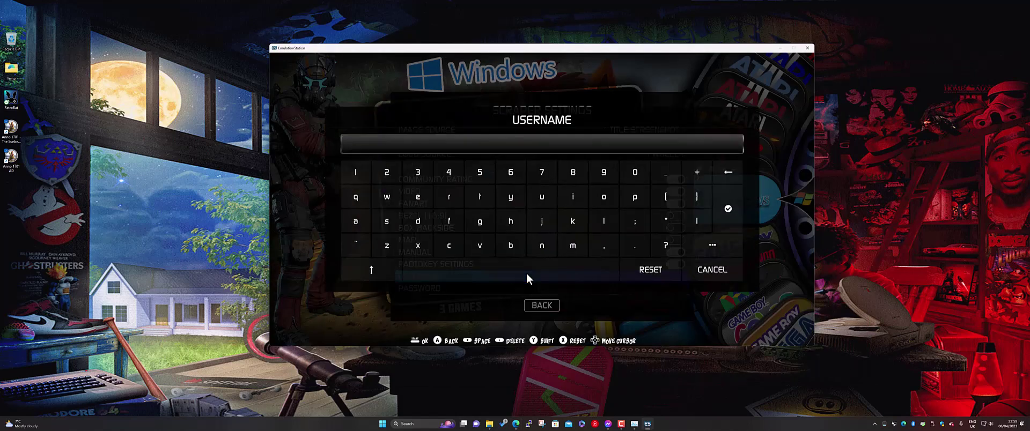
{"action": "type", "text": "RapsterUK"}
{"action": "key", "text": "Return"}
{"action": "key", "text": "Down"}
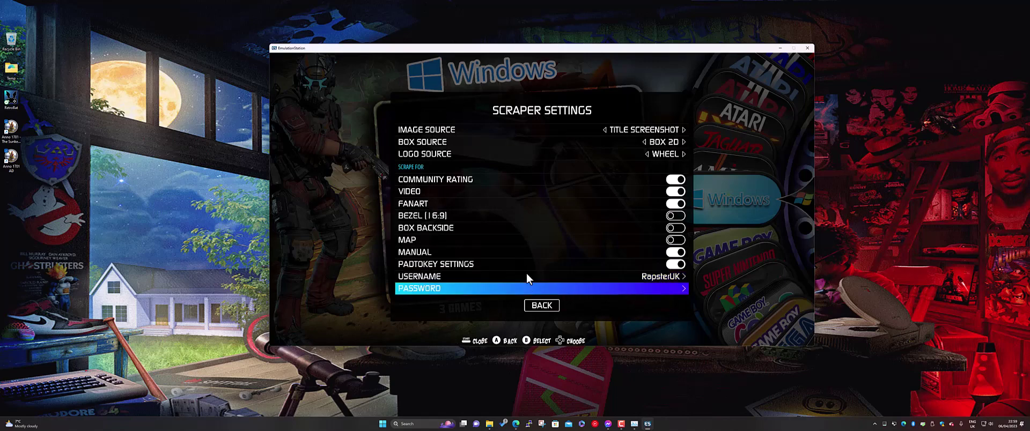
{"action": "key", "text": "Escape"}
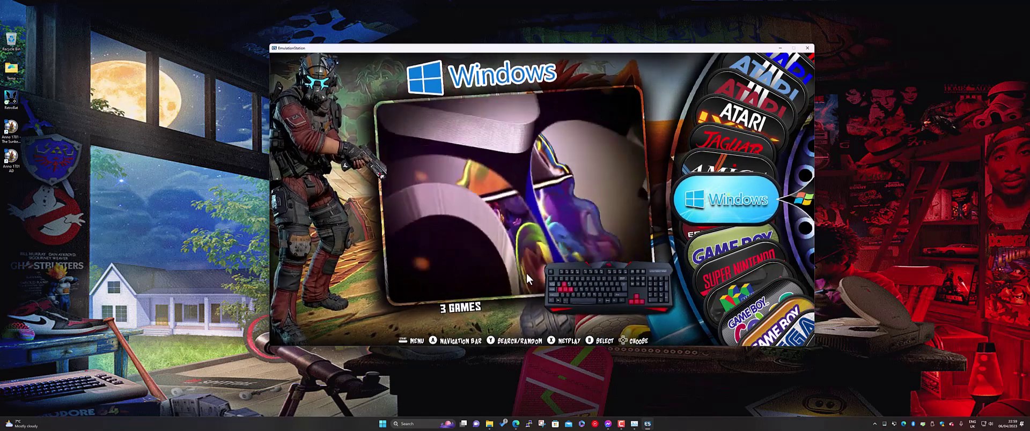
- Reopen the scraper settings with ScreenScraper as the source
{"action": "key", "text": "Escape"}
{"action": "key", "text": "Down"}
{"action": "key", "text": "Down"}
{"action": "key", "text": "Down"}
{"action": "key", "text": "Down"}
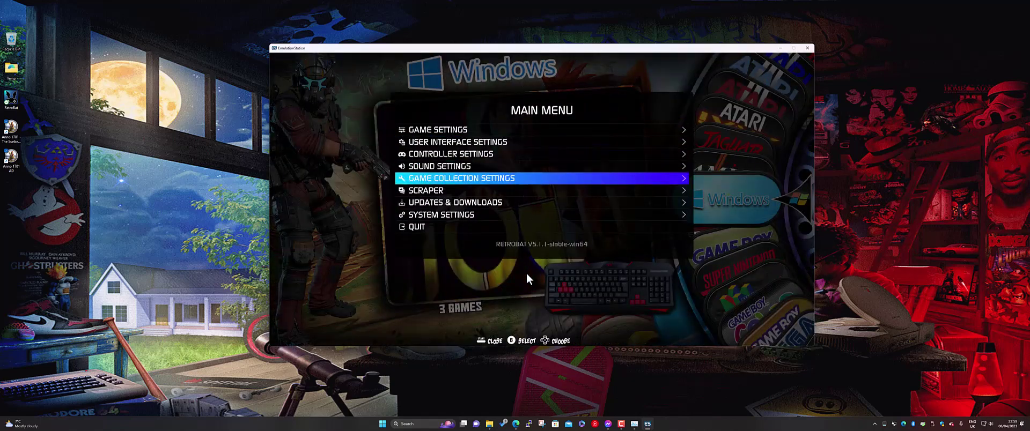
{"action": "key", "text": "Down"}
{"action": "key", "text": "Return"}
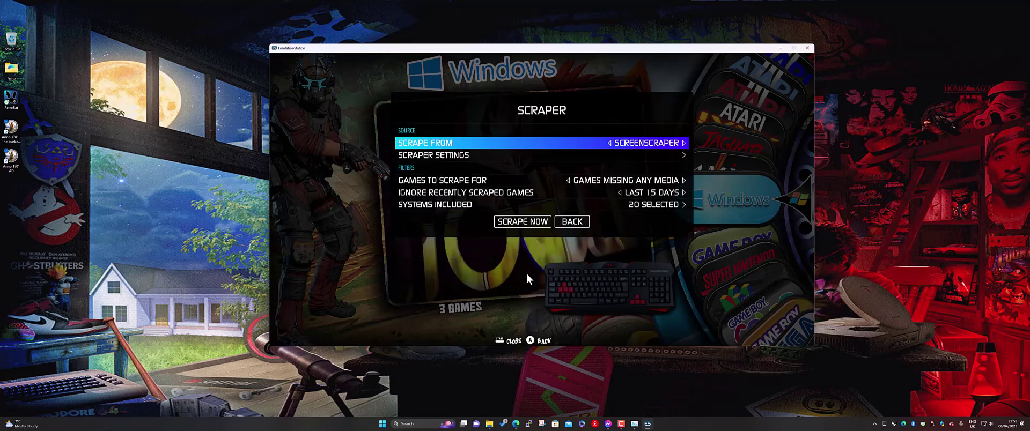
{"action": "key", "text": "Down"}
{"action": "key", "text": "Return"}
- Enter the ScreenScraper account password in the scraper settings and close them
{"action": "key", "text": "Down"}
{"action": "key", "text": "Down"}
{"action": "key", "text": "Down"}
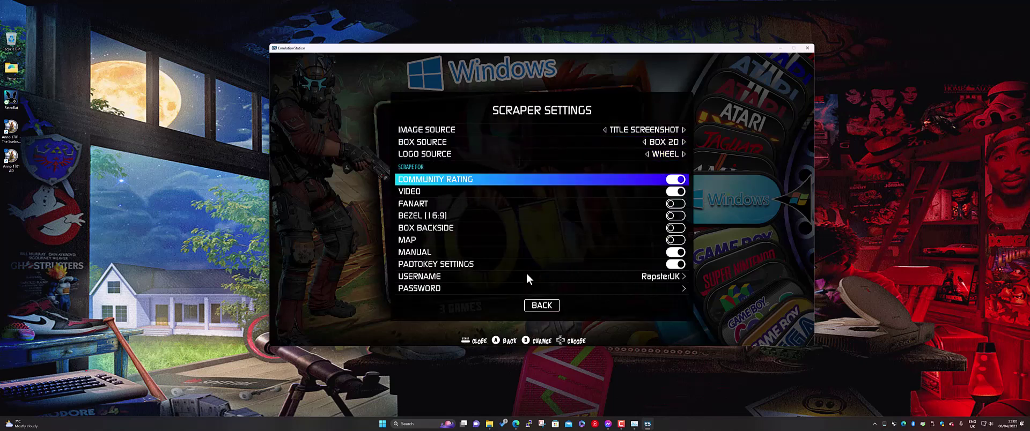
{"action": "key", "text": "Down"}
{"action": "key", "text": "Down"}
{"action": "key", "text": "Down"}
{"action": "key", "text": "Down"}
{"action": "key", "text": "Down"}
{"action": "key", "text": "Down"}
{"action": "key", "text": "Down"}
{"action": "key", "text": "Down"}
{"action": "key", "text": "Down"}
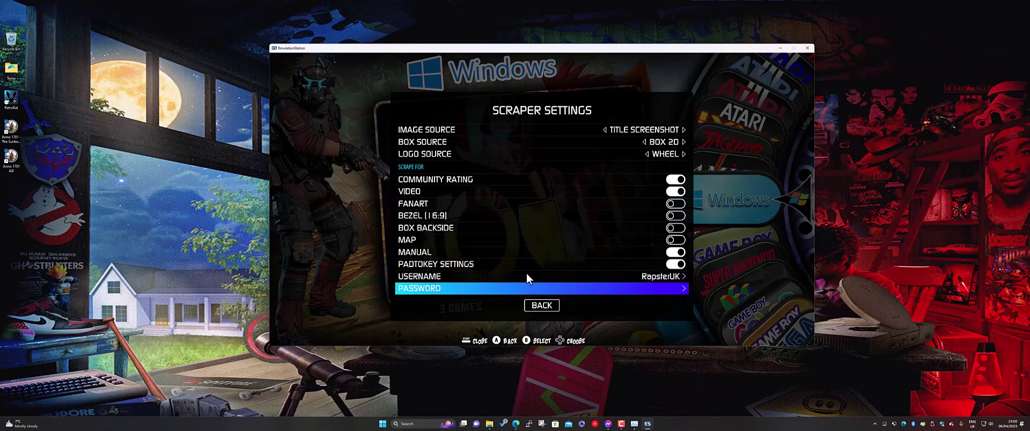
{"action": "key", "text": "Return"}
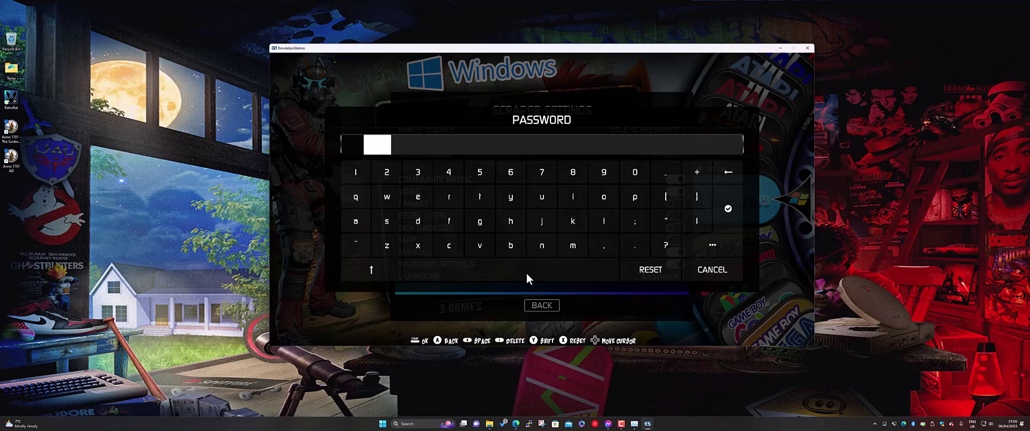
{"action": "key", "text": "Escape"}
{"action": "key", "text": "Down"}
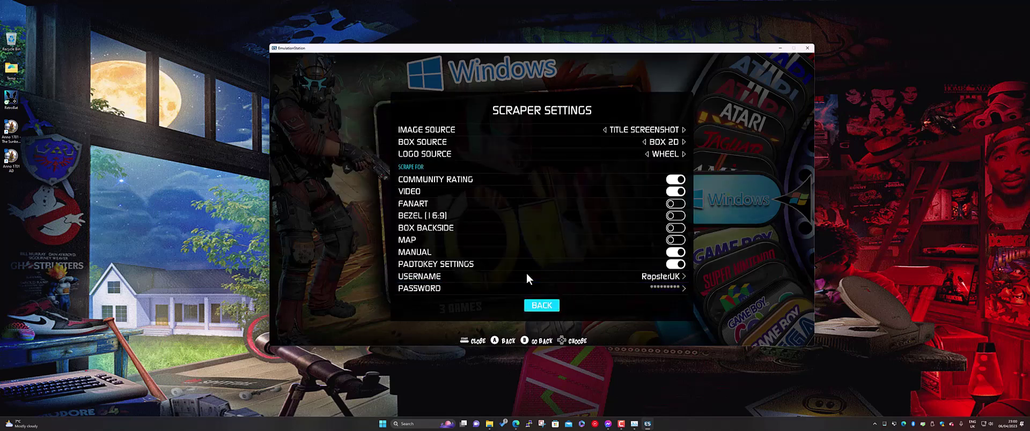
{"action": "key", "text": "Escape"}
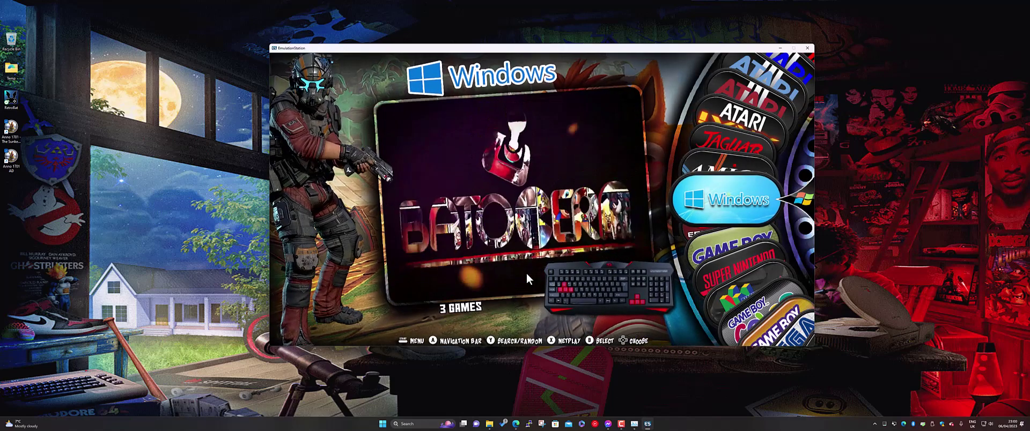
- Return to the scraper's detailed settings to check the chosen media options and saved login
{"action": "key", "text": "Escape"}
{"action": "key", "text": "Down"}
{"action": "key", "text": "Down"}
{"action": "key", "text": "Down"}
{"action": "key", "text": "Down"}
{"action": "key", "text": "Down"}
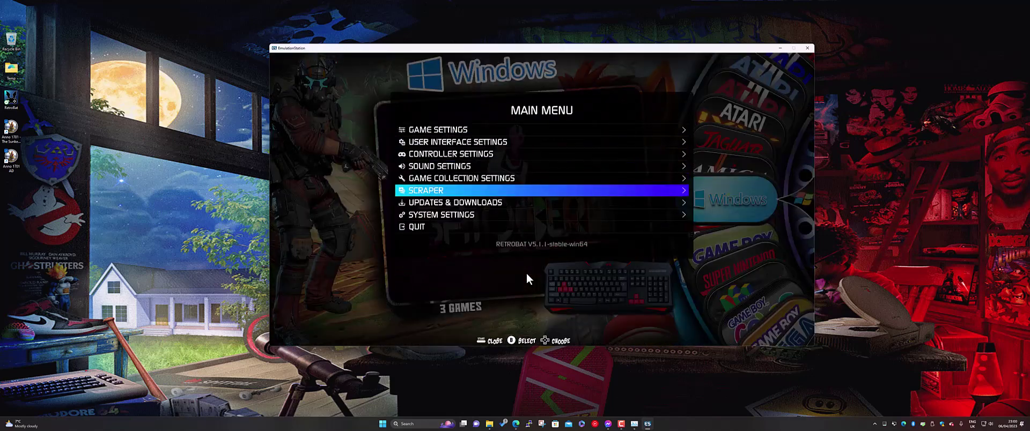
{"action": "key", "text": "Return"}
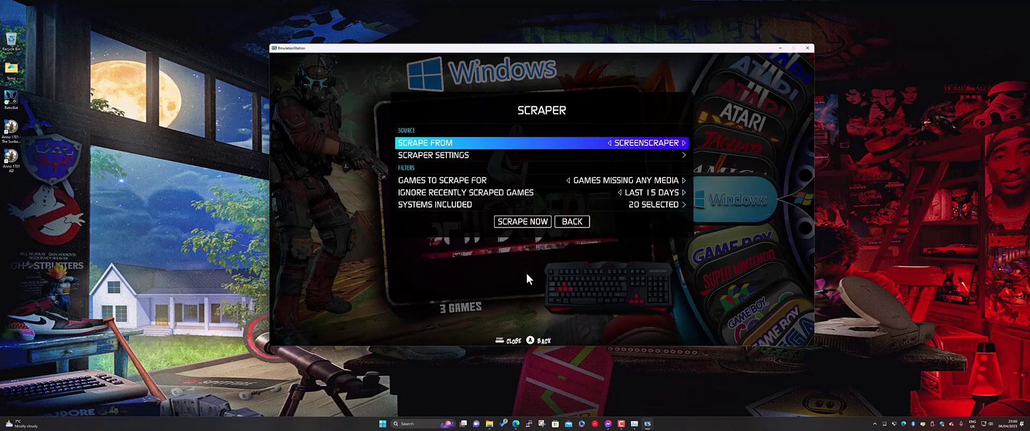
{"action": "key", "text": "Down"}
{"action": "key", "text": "Down"}
{"action": "key", "text": "Up"}
{"action": "key", "text": "Up"}
{"action": "key", "text": "Down"}
{"action": "key", "text": "Return"}
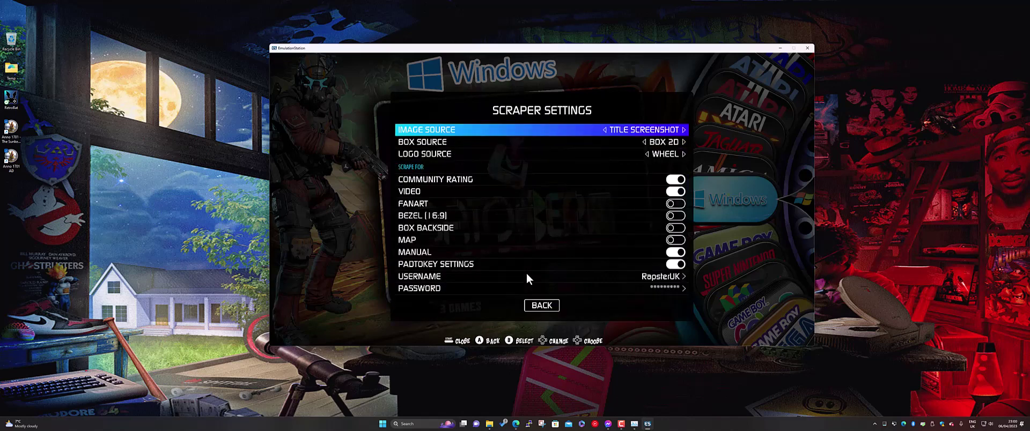
- Look over the enabled media options in the scraper's detailed settings and return to the main scraper page
{"action": "key", "text": "Down"}
{"action": "key", "text": "Down"}
{"action": "key", "text": "Down"}
{"action": "key", "text": "Down"}
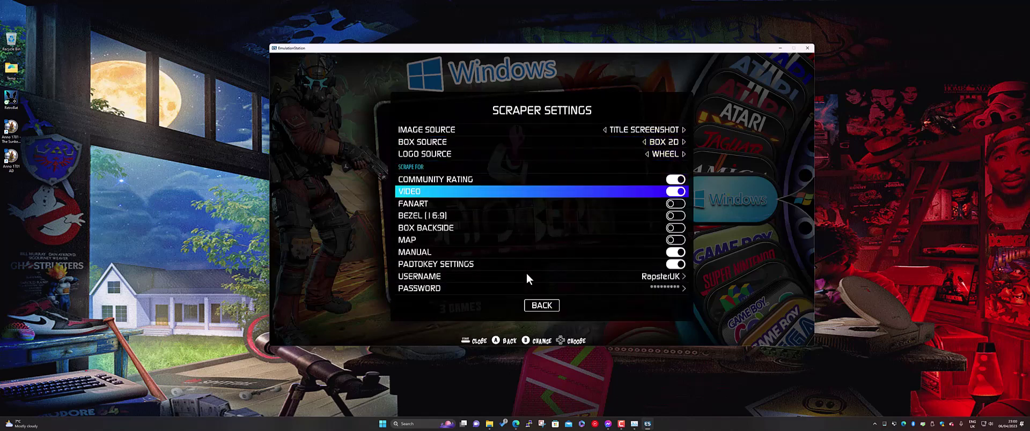
{"action": "key", "text": "Up"}
{"action": "key", "text": "Down"}
{"action": "key", "text": "Escape"}
- Review the filter for which games to scrape and choose Games Missing Any Media
{"action": "key", "text": "Up"}
{"action": "key", "text": "Down"}
{"action": "key", "text": "Down"}
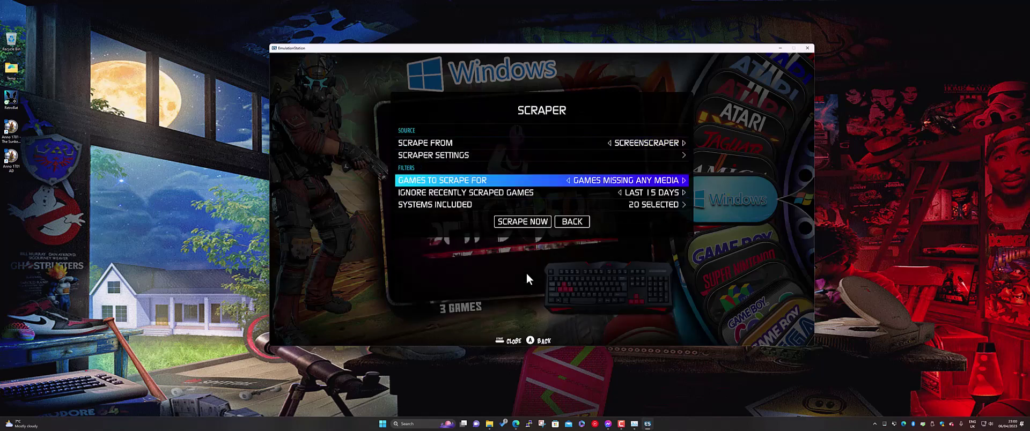
{"action": "key", "text": "Return"}
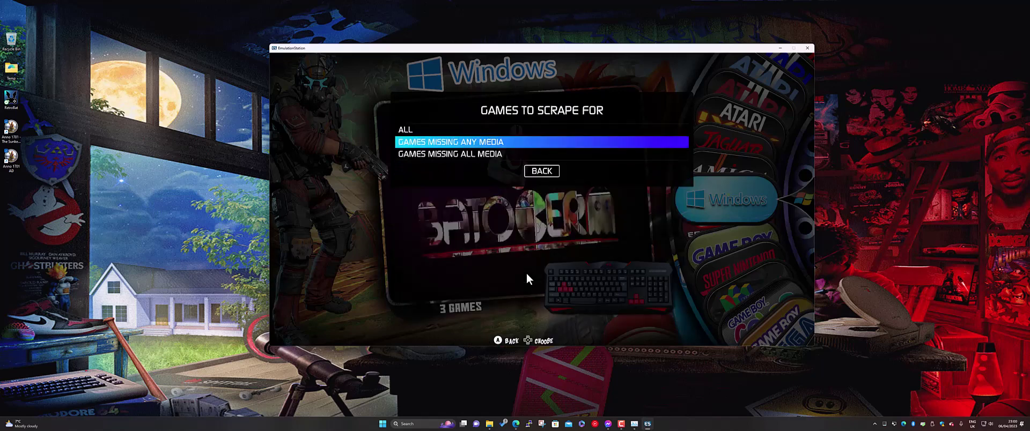
{"action": "key", "text": "Up"}
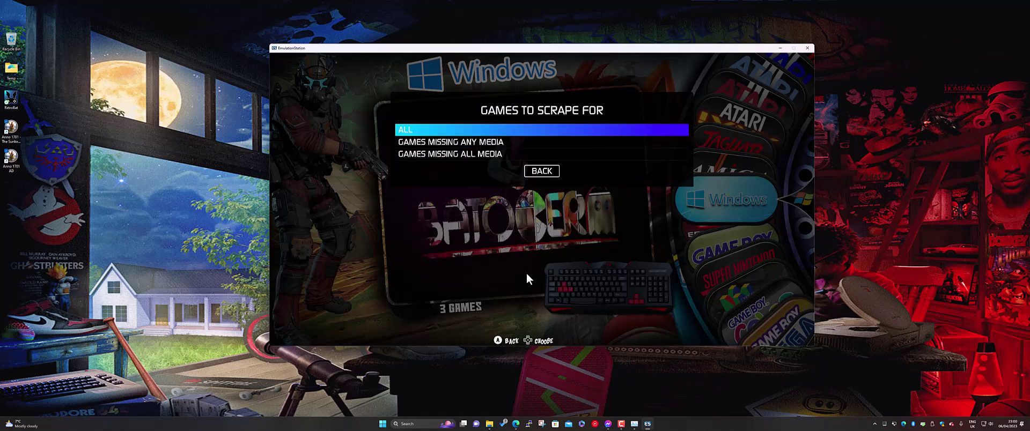
{"action": "key", "text": "Down"}
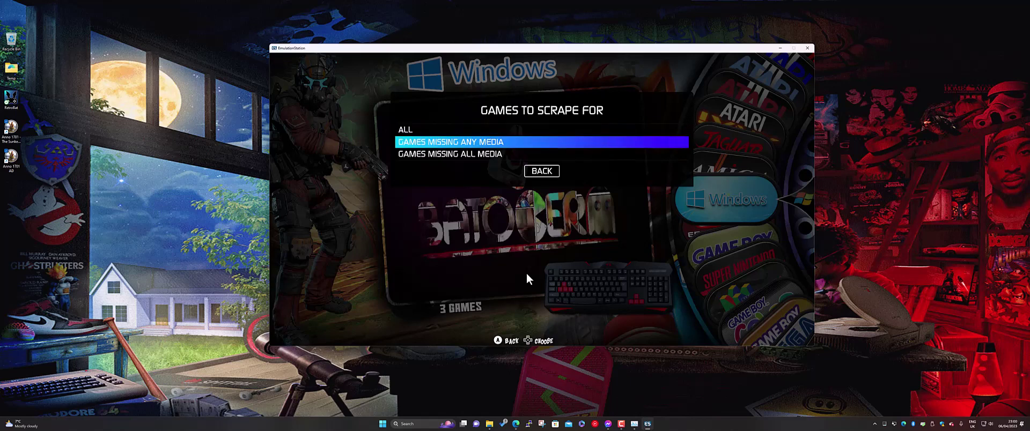
{"action": "key", "text": "Down"}
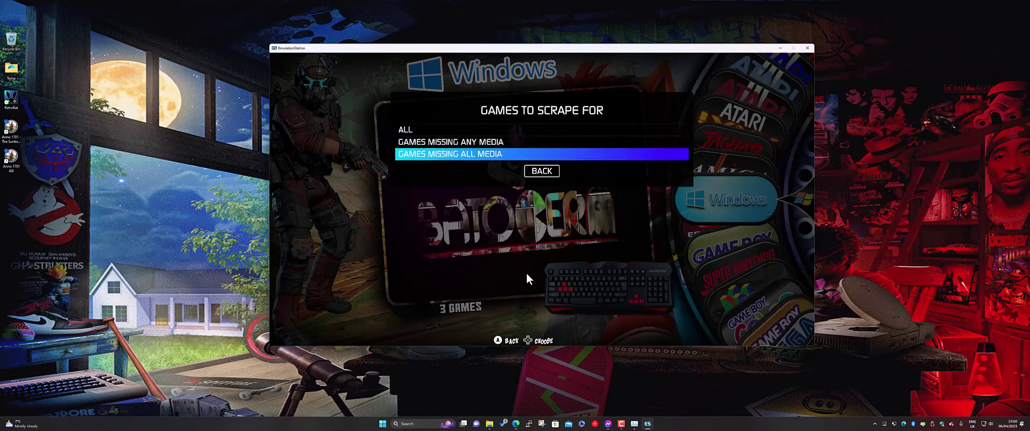
{"action": "key", "text": "Up"}
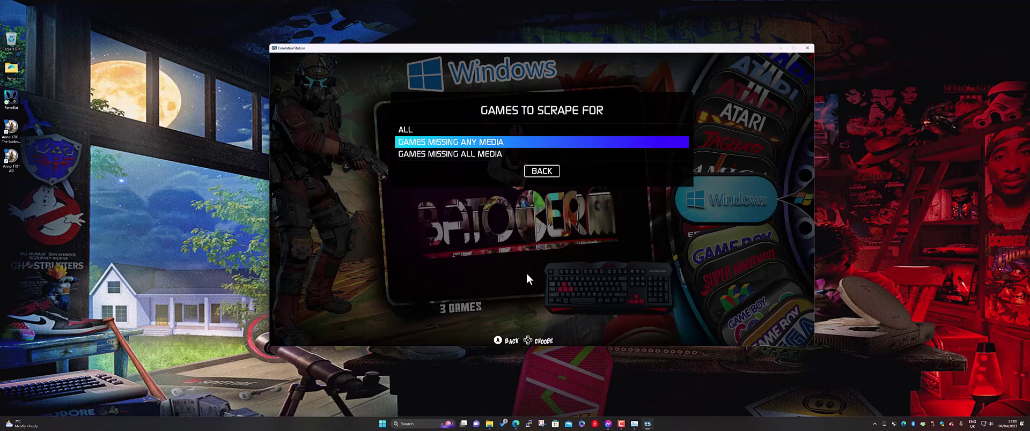
{"action": "key", "text": "Down"}
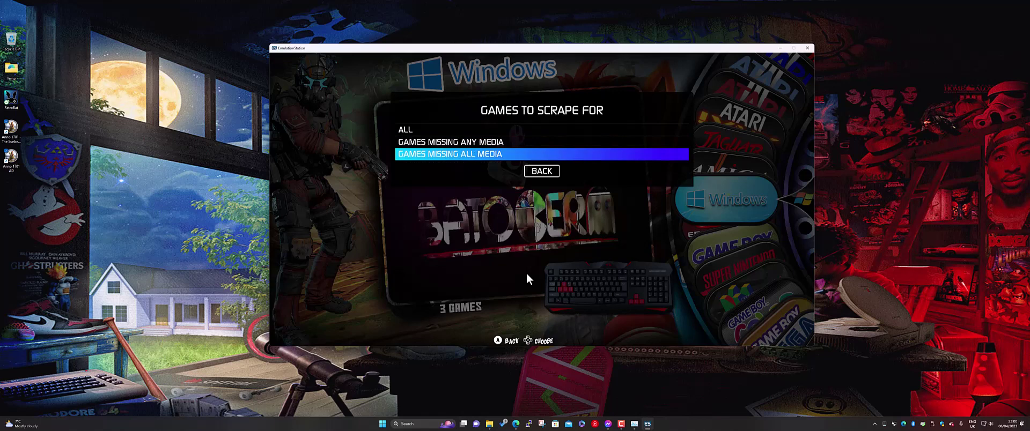
{"action": "key", "text": "Down"}
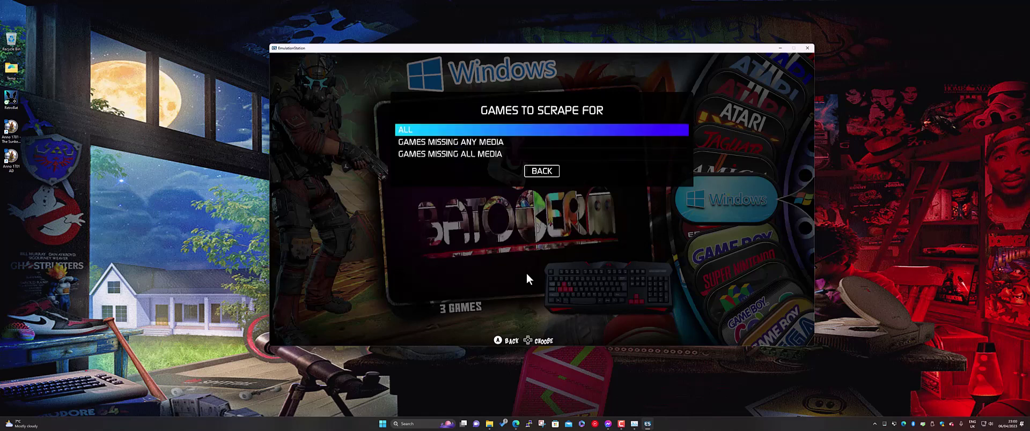
{"action": "key", "text": "Down"}
{"action": "key", "text": "Return"}
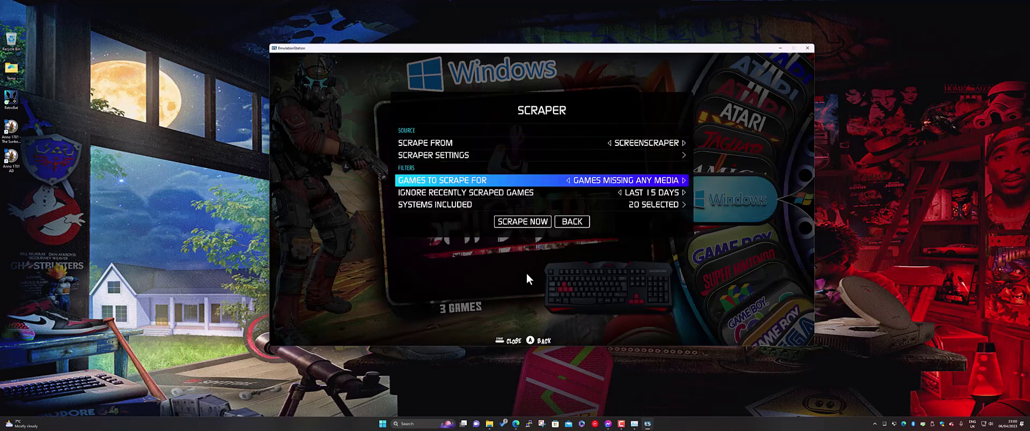
- Set the scraper's option to ignore recently scraped games to No
{"action": "key", "text": "Down"}
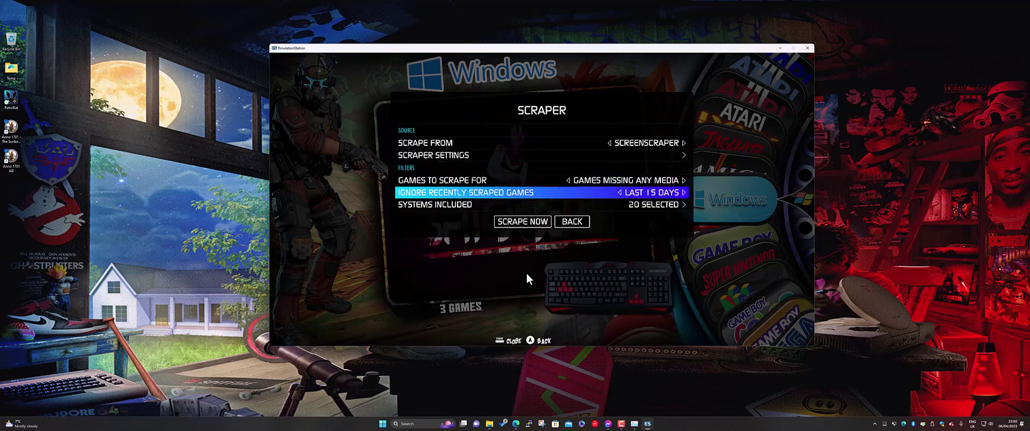
{"action": "key", "text": "Return"}
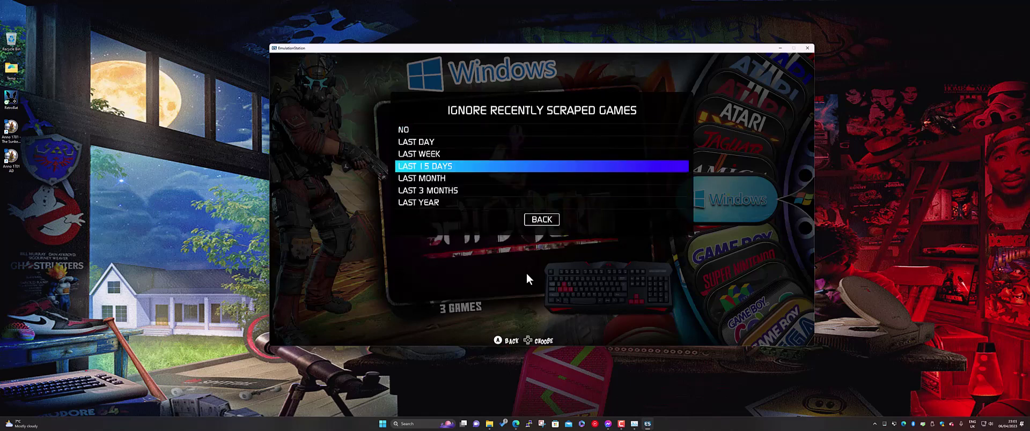
{"action": "key", "text": "Down"}
{"action": "key", "text": "Down"}
{"action": "key", "text": "Up"}
{"action": "key", "text": "Up"}
{"action": "key", "text": "Up"}
{"action": "key", "text": "Up"}
{"action": "key", "text": "Up"}
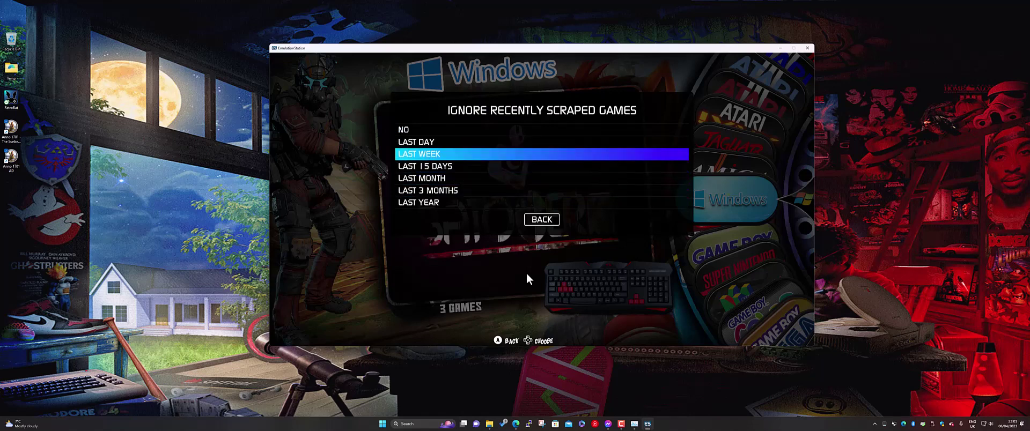
{"action": "key", "text": "Return"}
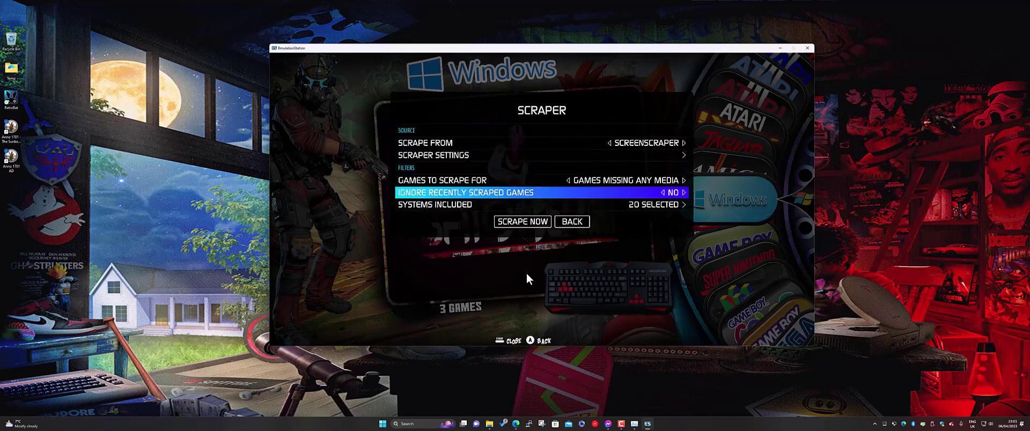
- Open the list of systems included in scraping, look through it, and deselect all systems
{"action": "key", "text": "Up"}
{"action": "key", "text": "Down"}
{"action": "key", "text": "Down"}
{"action": "key", "text": "Return"}
{"action": "key", "text": "Down"}
{"action": "key", "text": "Down"}
{"action": "key", "text": "Down"}
{"action": "key", "text": "Down"}
{"action": "key", "text": "Down"}
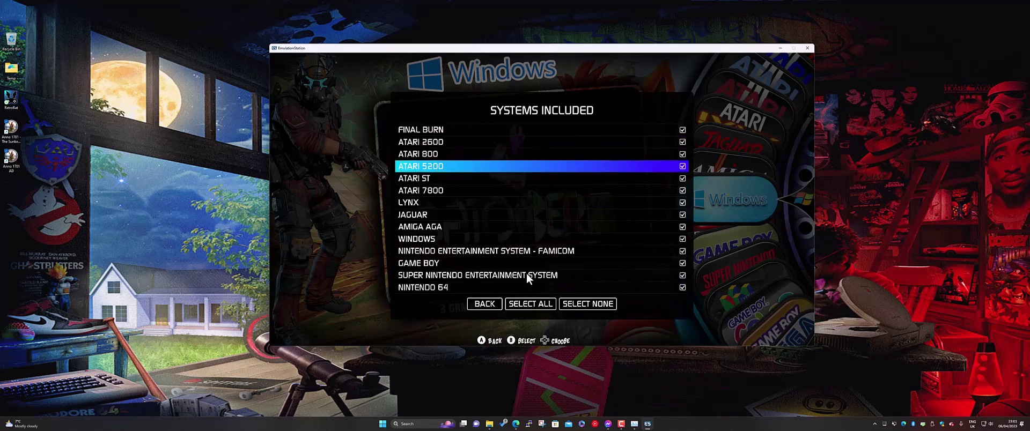
{"action": "key", "text": "Down"}
{"action": "key", "text": "Down"}
{"action": "key", "text": "Down"}
{"action": "key", "text": "Down"}
{"action": "key", "text": "Down"}
{"action": "key", "text": "Down"}
{"action": "key", "text": "Down"}
{"action": "key", "text": "Down"}
{"action": "key", "text": "Down"}
{"action": "key", "text": "Down"}
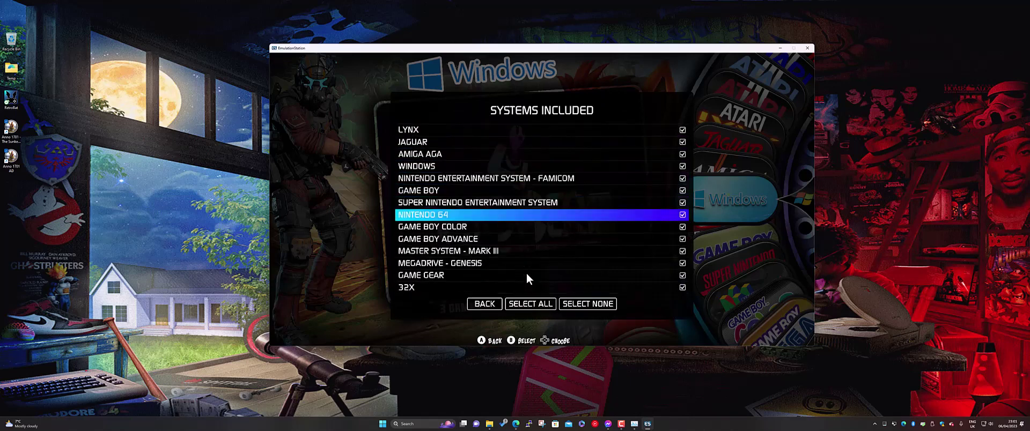
{"action": "key", "text": "Down"}
{"action": "key", "text": "Down"}
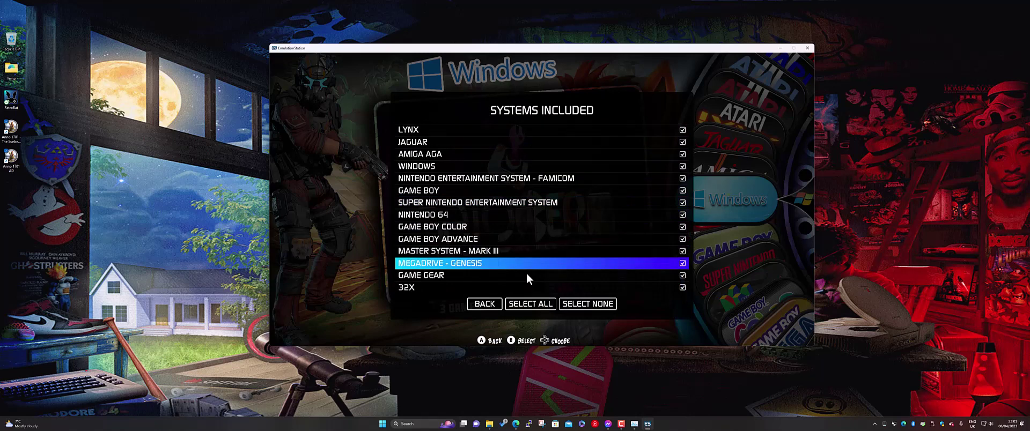
{"action": "key", "text": "Down"}
{"action": "key", "text": "Down"}
{"action": "key", "text": "Down"}
{"action": "key", "text": "Right"}
{"action": "key", "text": "Right"}
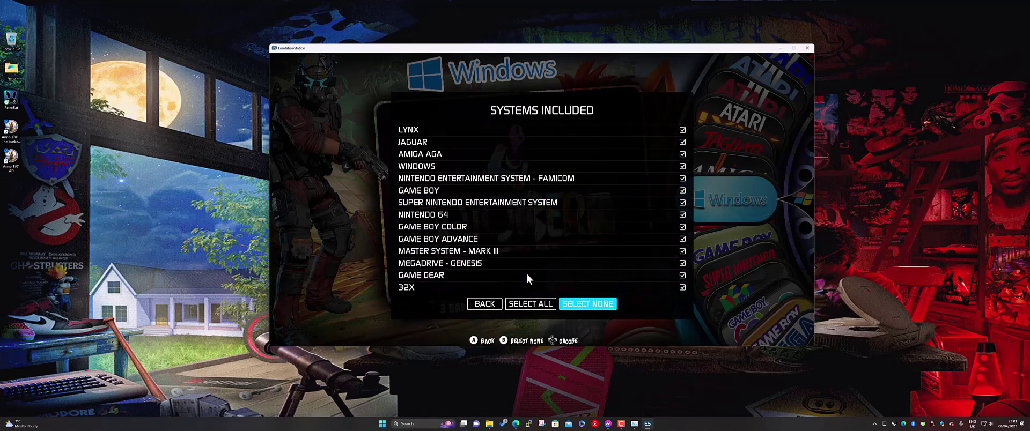
{"action": "key", "text": "Return"}
- Include only the Windows system in the scrape and run the scraper
{"action": "key", "text": "Up"}
{"action": "key", "text": "Up"}
{"action": "key", "text": "Up"}
{"action": "key", "text": "Up"}
{"action": "key", "text": "Up"}
{"action": "key", "text": "Up"}
{"action": "key", "text": "Up"}
{"action": "key", "text": "Up"}
{"action": "key", "text": "Up"}
{"action": "key", "text": "Up"}
{"action": "key", "text": "Up"}
{"action": "key", "text": "Up"}
{"action": "key", "text": "Down"}
{"action": "key", "text": "Return"}
{"action": "key", "text": "Escape"}
{"action": "key", "text": "Down"}
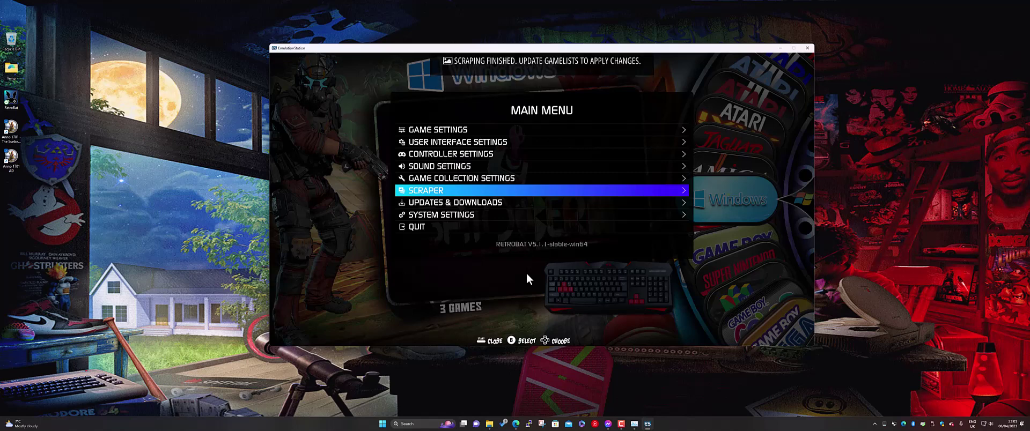
- Update the gamelists from the game settings to apply the scraped media
{"action": "key", "text": "Up"}
{"action": "key", "text": "Up"}
{"action": "key", "text": "Up"}
{"action": "key", "text": "Up"}
{"action": "key", "text": "Up"}
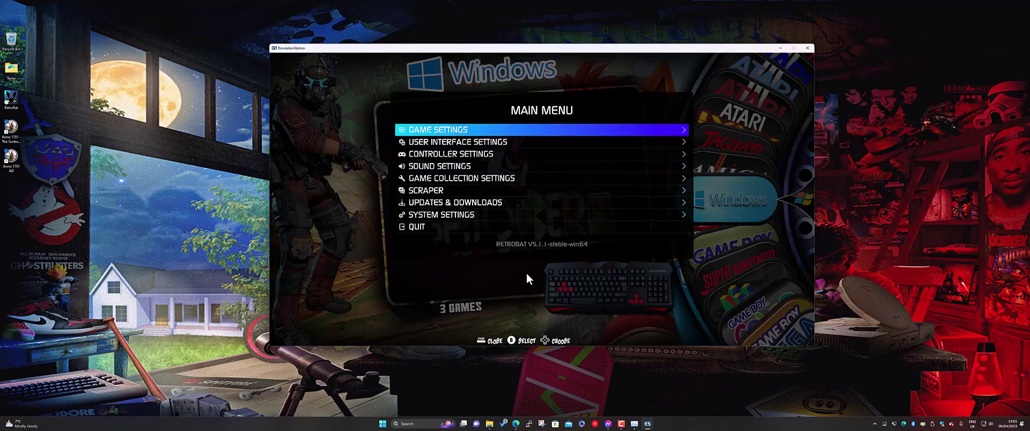
{"action": "key", "text": "Return"}
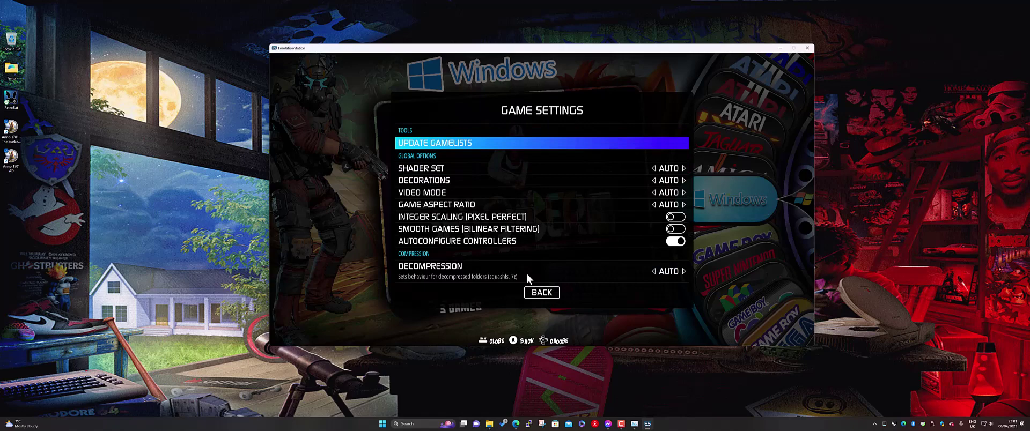
{"action": "key", "text": "Return"}
{"action": "key", "text": "Return"}
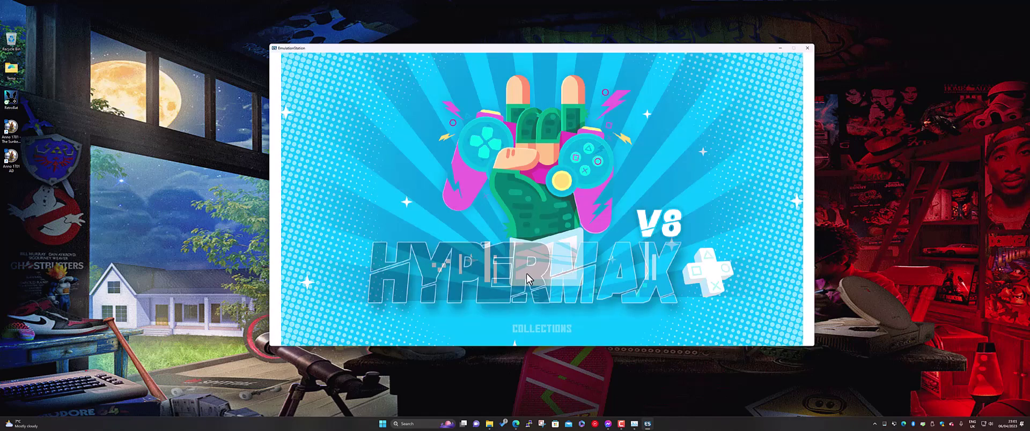
- Open the Windows system and check its three games for downloaded artwork
{"action": "key", "text": "Return"}
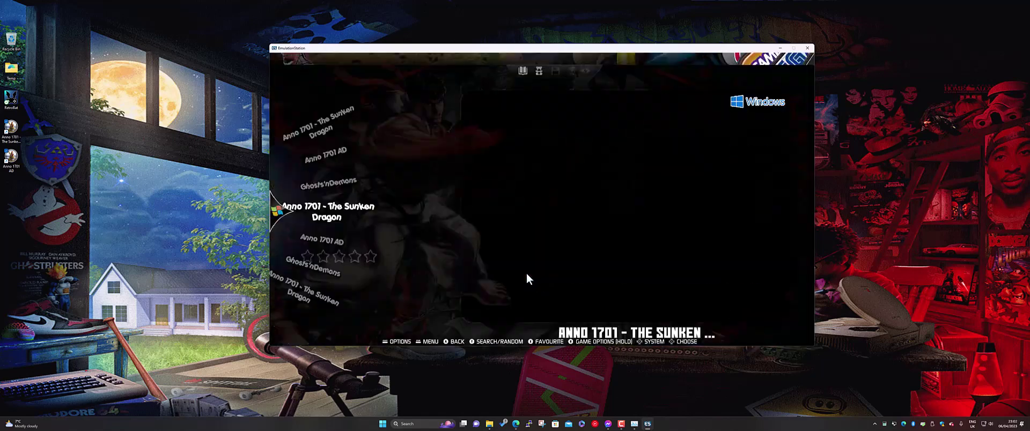
{"action": "key", "text": "Down"}
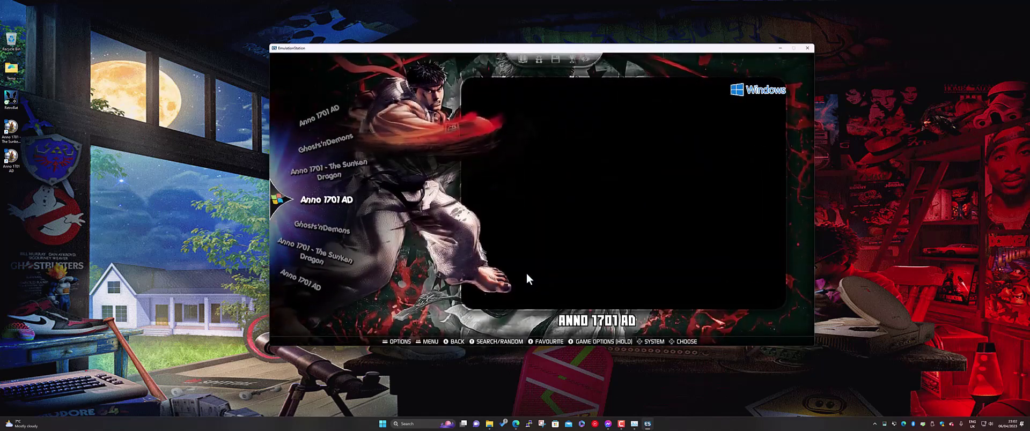
{"action": "key", "text": "Down"}
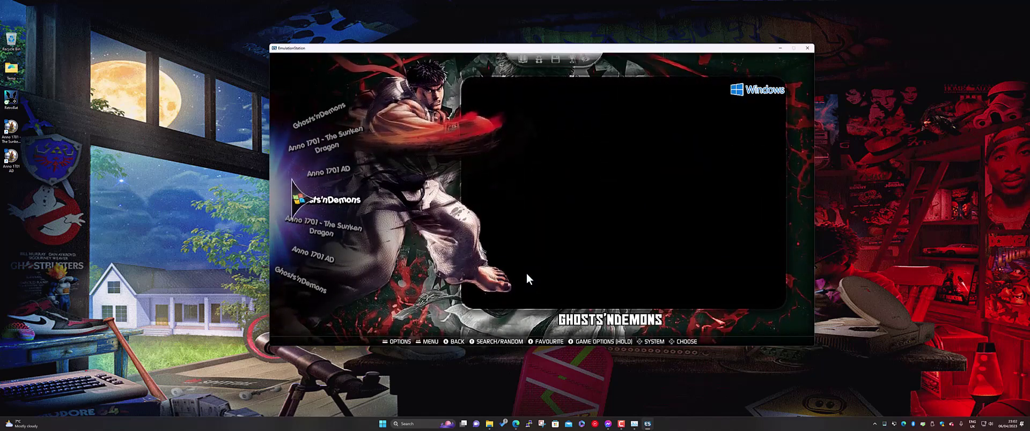
{"action": "key", "text": "Up"}
{"action": "key", "text": "Up"}
{"action": "key", "text": "Up"}
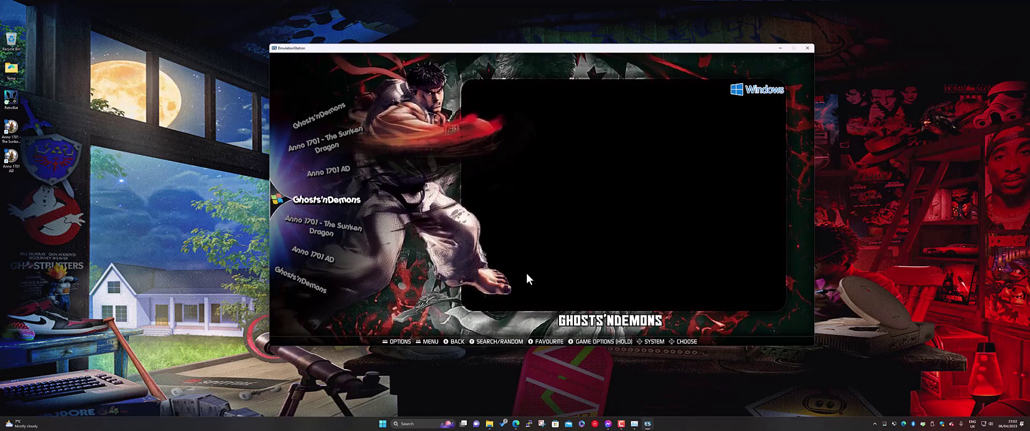
{"action": "key", "text": "Up"}
{"action": "key", "text": "Up"}
- Open the game options for Anno 1701 AD and start an individual scrape for it
{"action": "key", "text": "Down"}
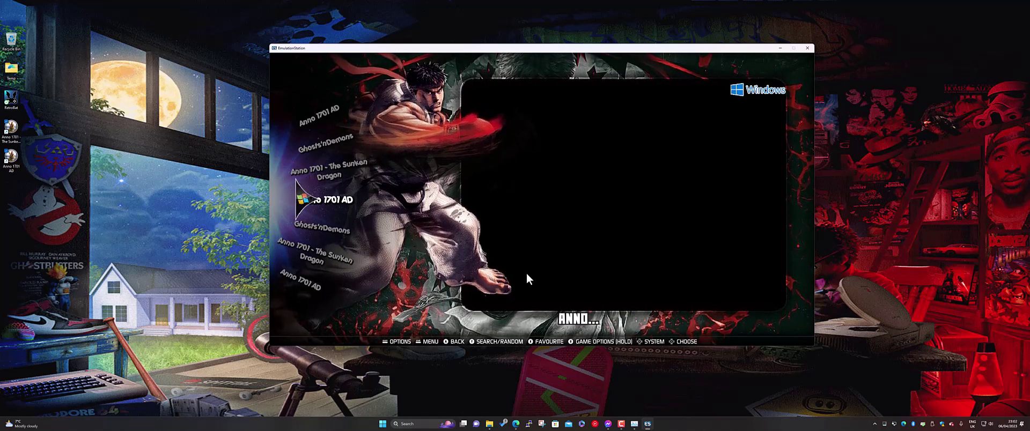
{"action": "key", "text": "Return"}
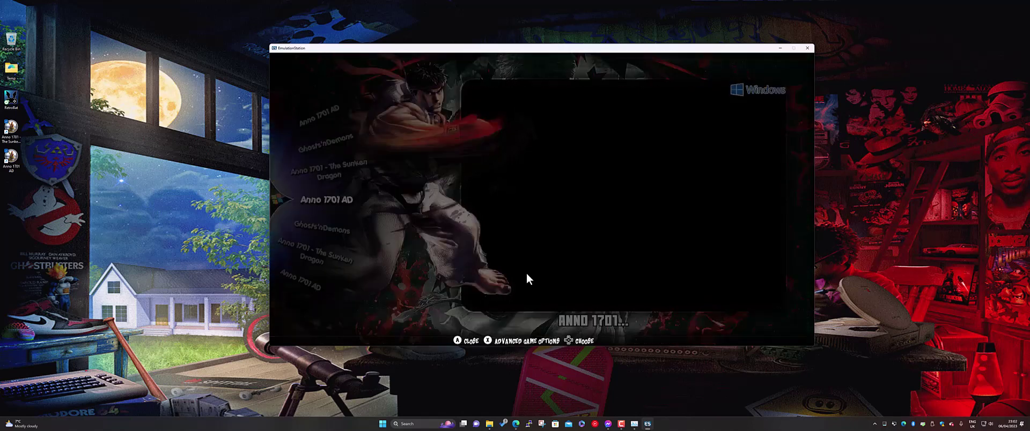
{"action": "key", "text": "Down"}
{"action": "key", "text": "Down"}
{"action": "key", "text": "Down"}
{"action": "key", "text": "Down"}
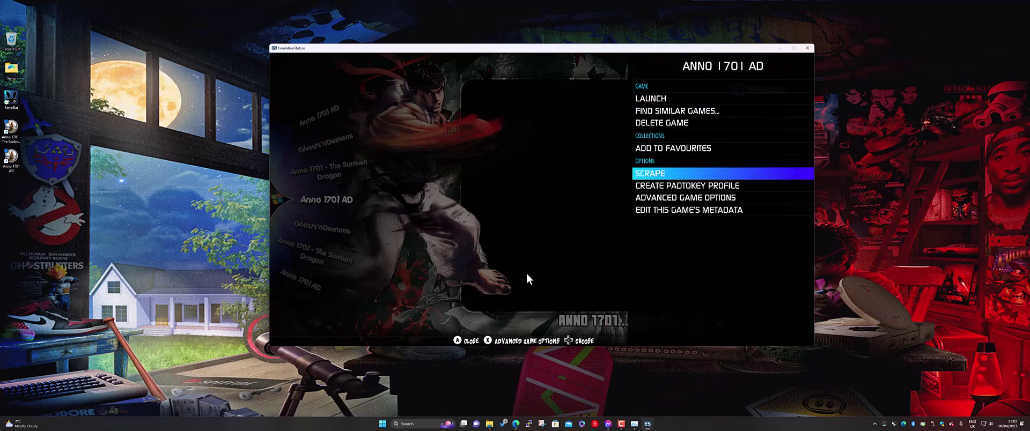
{"action": "key", "text": "Return"}
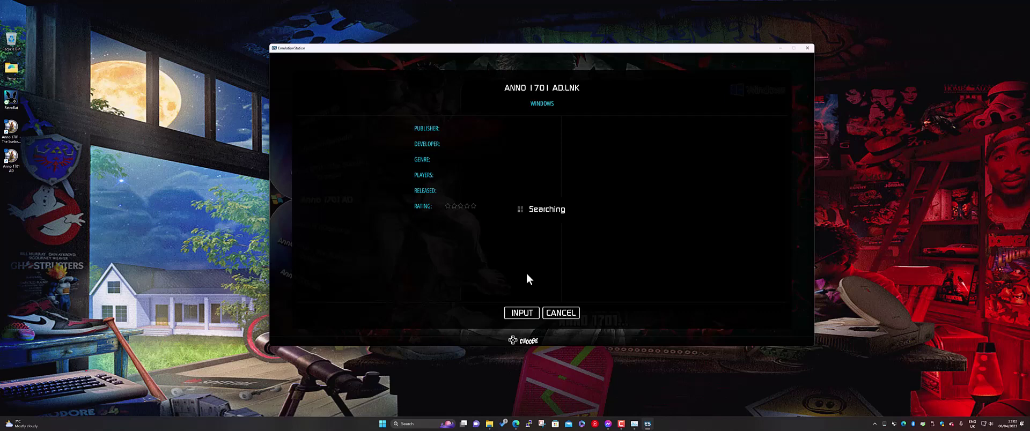
- Shorten the scrape search term for this game to "Anno 1701" and run the search again
{"action": "left_click", "coordinate": [207, 95]}
{"action": "left_click", "coordinate": [449, 256]}
{"action": "key", "text": "Down"}
{"action": "key", "text": "Right"}
{"action": "key", "text": "Left"}
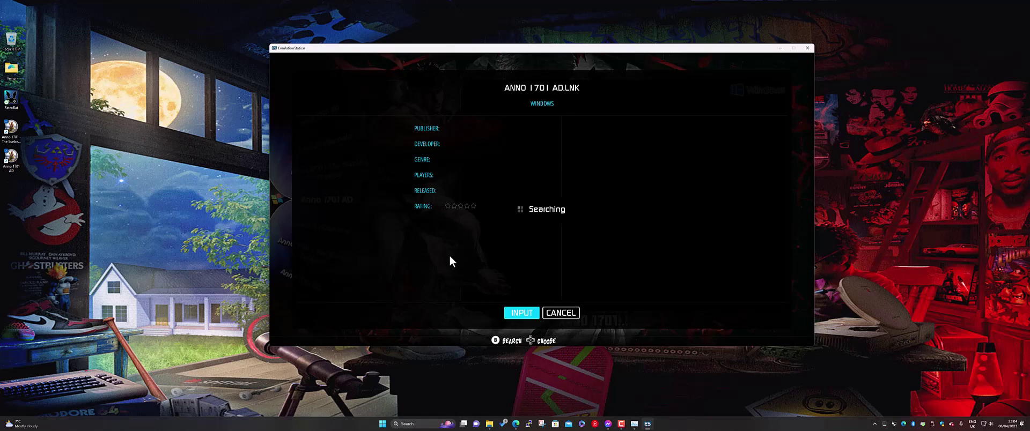
{"action": "key", "text": "Return"}
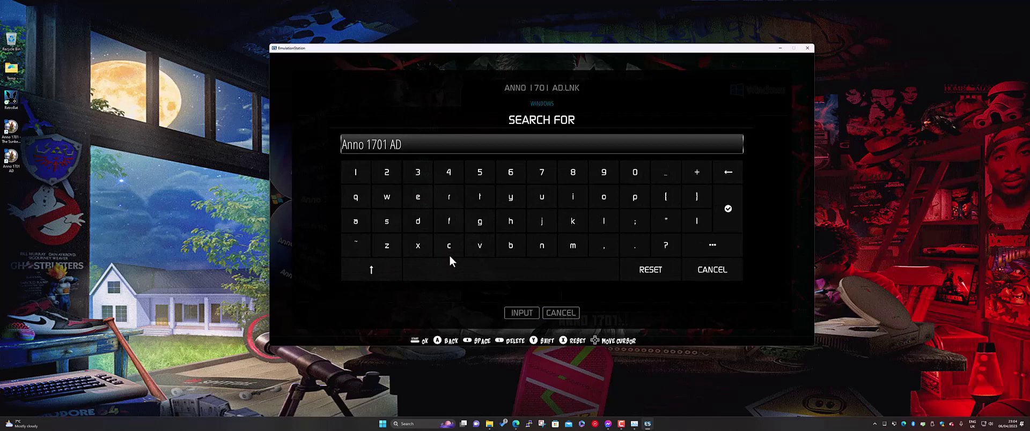
{"action": "key", "text": "BackSpace"}
{"action": "key", "text": "BackSpace"}
{"action": "key", "text": "BackSpace"}
{"action": "key", "text": "Return"}
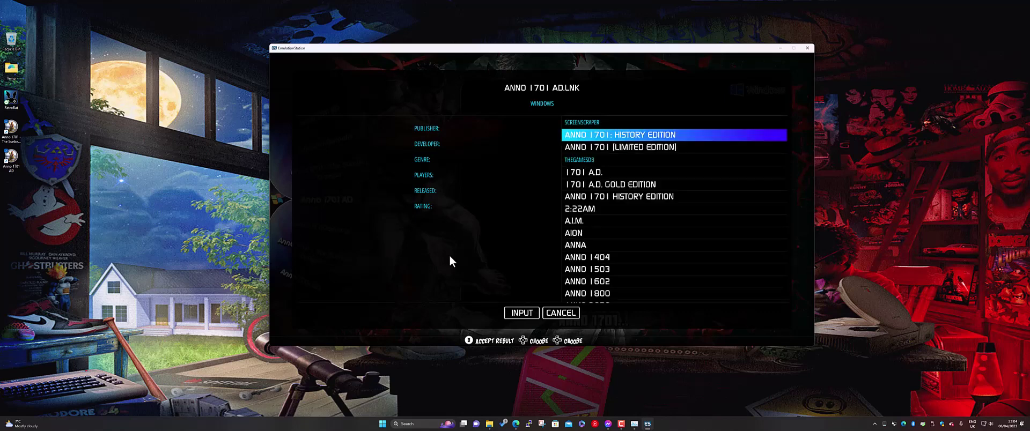
- Compare the scrape results for Anno 1701 AD and accept the "1701 A.D." entry from TheGamesDB
{"action": "key", "text": "Down"}
{"action": "key", "text": "Up"}
{"action": "key", "text": "Down"}
{"action": "key", "text": "Down"}
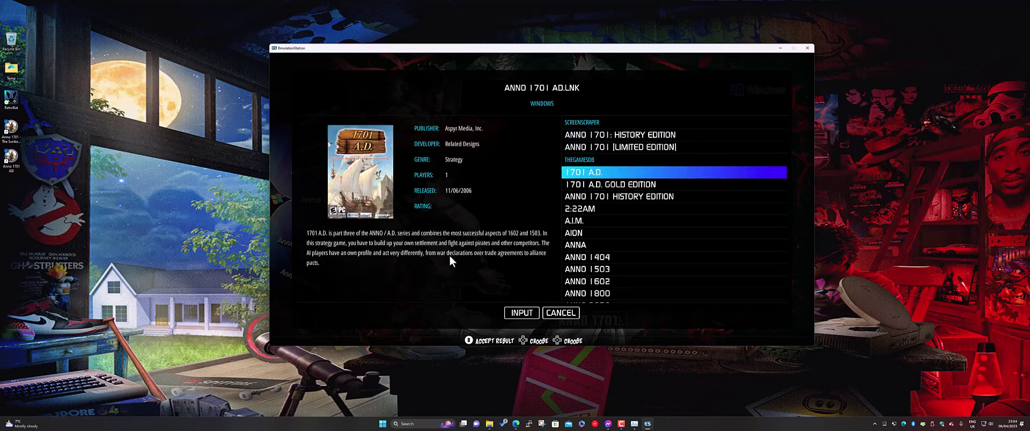
{"action": "key", "text": "Down"}
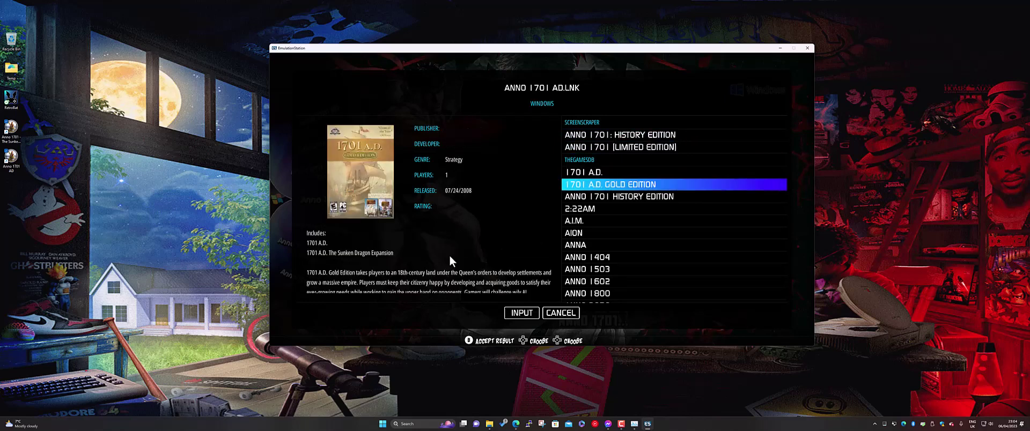
{"action": "key", "text": "Up"}
{"action": "key", "text": "Up"}
{"action": "key", "text": "Up"}
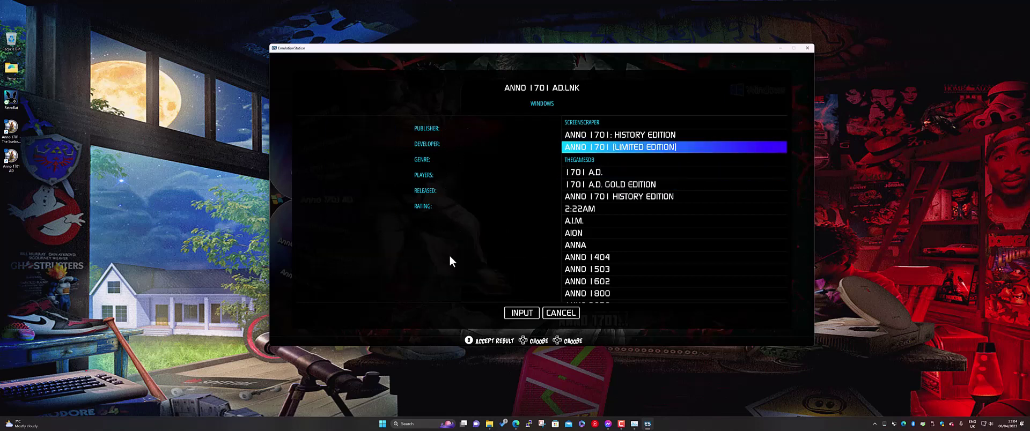
{"action": "key", "text": "Down"}
{"action": "key", "text": "Down"}
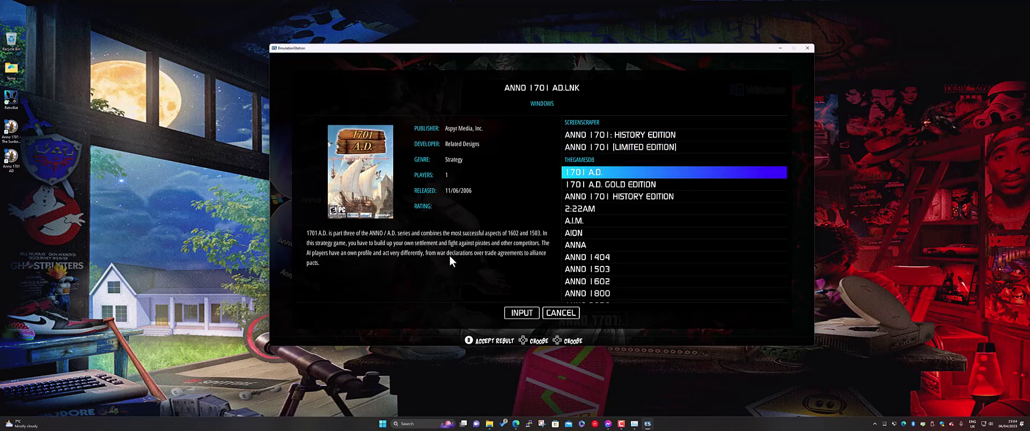
{"action": "key", "text": "Return"}
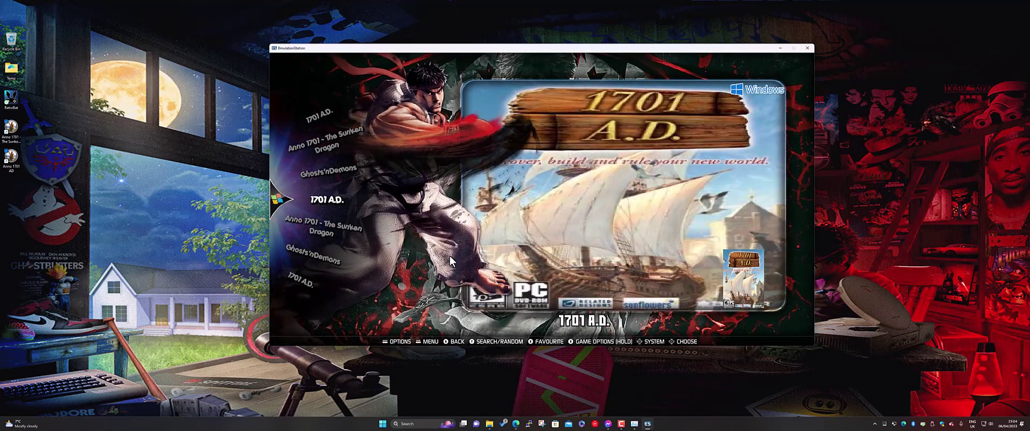
- Open the metadata of Anno 1701 - The Sunken Dragon and start an individual scrape from it
{"action": "key", "text": "Down"}
{"action": "key", "text": "Up"}
{"action": "key", "text": "Down"}
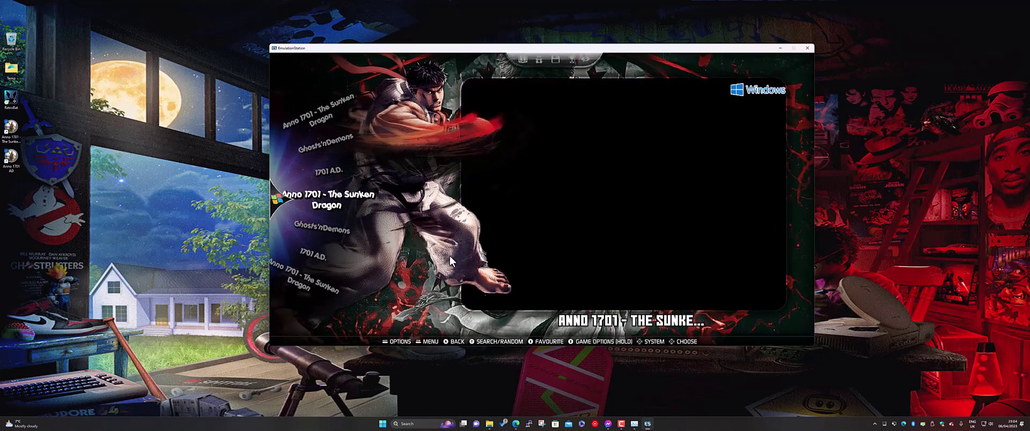
{"action": "key", "text": "Return"}
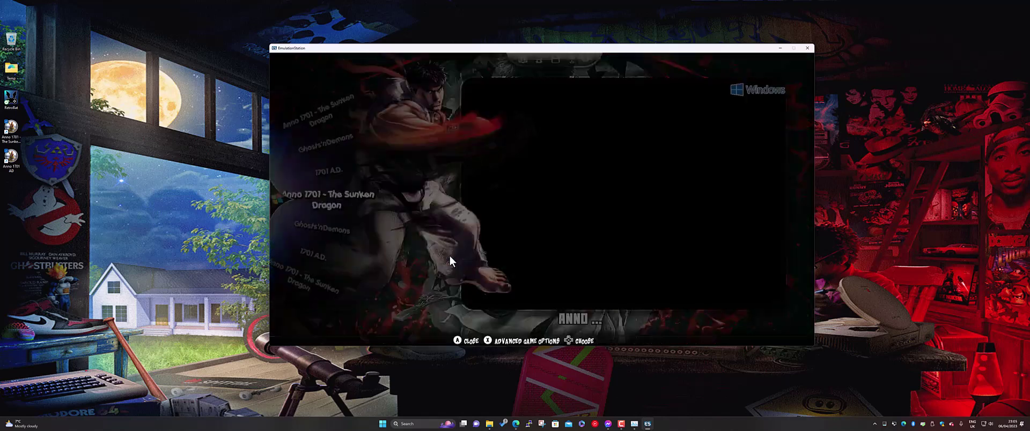
{"action": "key", "text": "Up"}
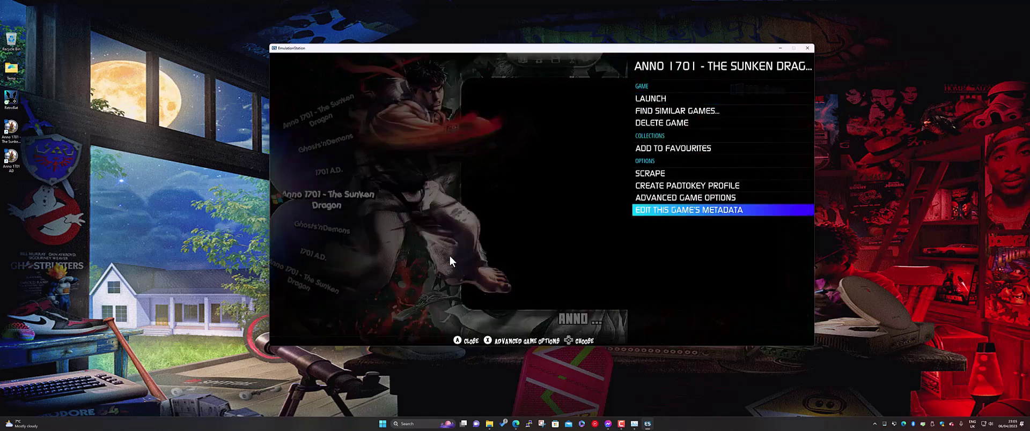
{"action": "key", "text": "Return"}
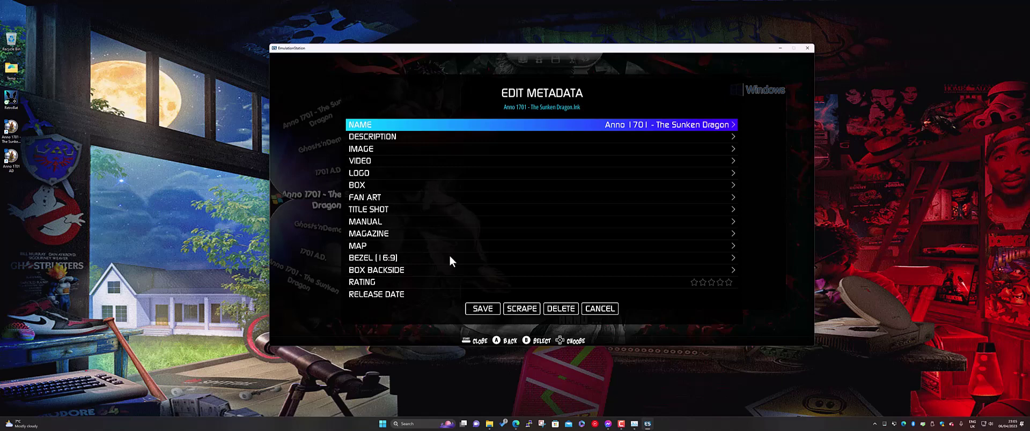
{"action": "key", "text": "Up"}
{"action": "key", "text": "Right"}
{"action": "key", "text": "Return"}
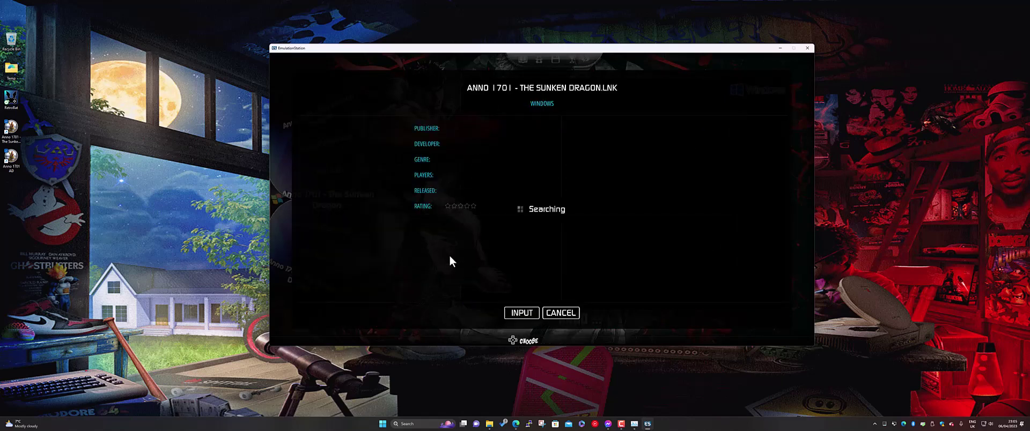
- Shorten the scrape search term for The Sunken Dragon to "Anno 1701" and run the search again
{"action": "key", "text": "Down"}
{"action": "key", "text": "Up"}
{"action": "key", "text": "Down"}
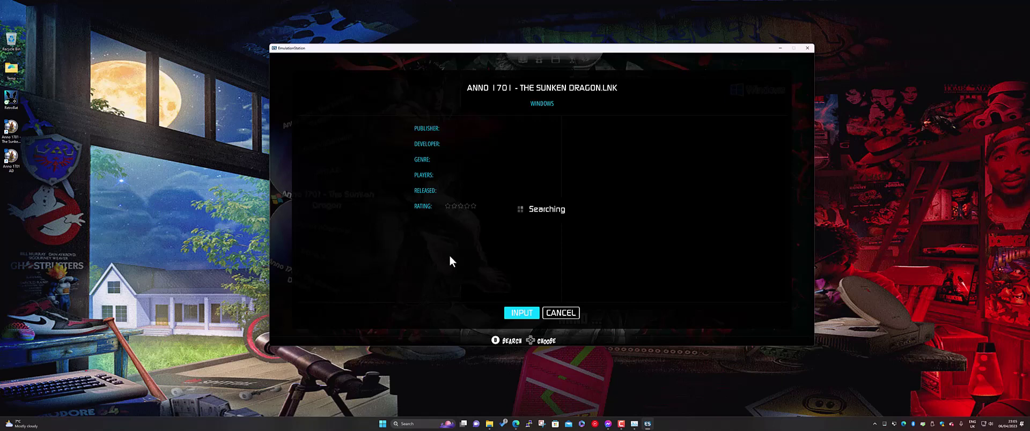
{"action": "key", "text": "Return"}
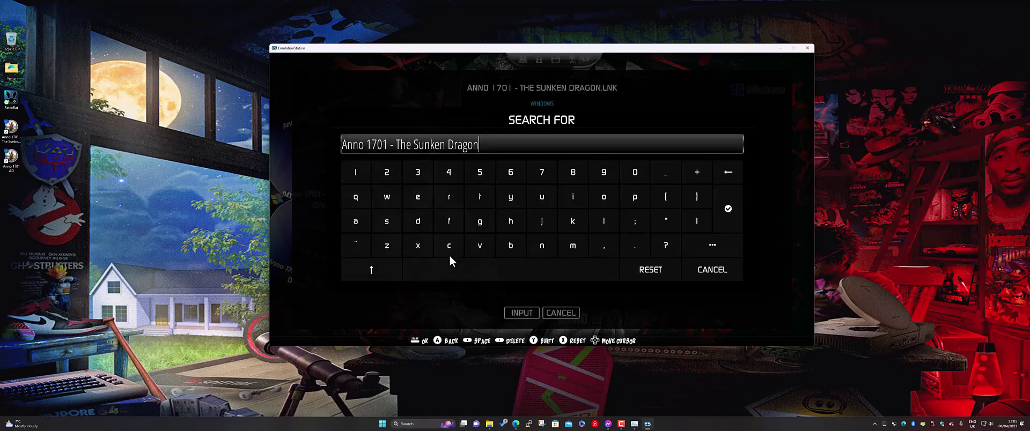
{"action": "key", "text": "BackSpace"}
{"action": "key", "text": "BackSpace"}
{"action": "key", "text": "BackSpace"}
{"action": "key", "text": "BackSpace"}
{"action": "key", "text": "BackSpace"}
{"action": "key", "text": "BackSpace"}
{"action": "key", "text": "BackSpace"}
{"action": "key", "text": "BackSpace"}
{"action": "key", "text": "BackSpace"}
{"action": "key", "text": "BackSpace"}
{"action": "key", "text": "BackSpace"}
{"action": "key", "text": "BackSpace"}
{"action": "key", "text": "BackSpace"}
{"action": "key", "text": "BackSpace"}
{"action": "key", "text": "BackSpace"}
{"action": "key", "text": "BackSpace"}
{"action": "key", "text": "BackSpace"}
{"action": "key", "text": "BackSpace"}
{"action": "key", "text": "BackSpace"}
{"action": "key", "text": "BackSpace"}
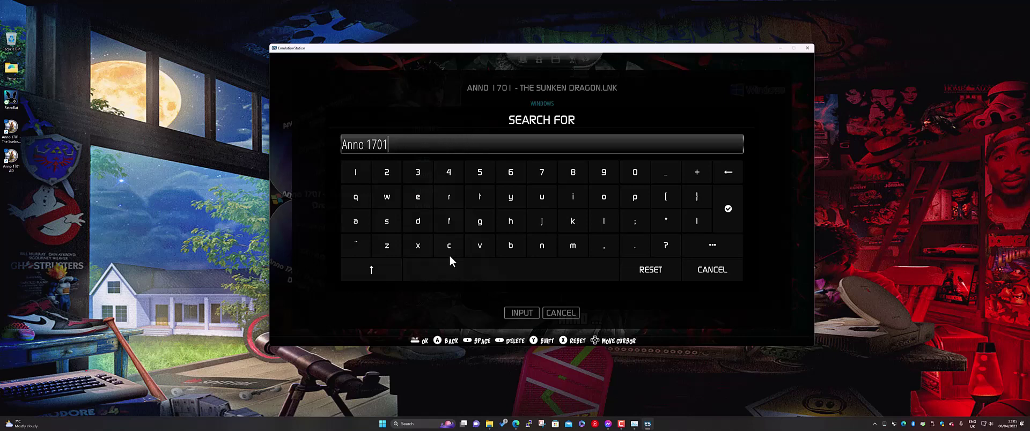
{"action": "key", "text": "Return"}
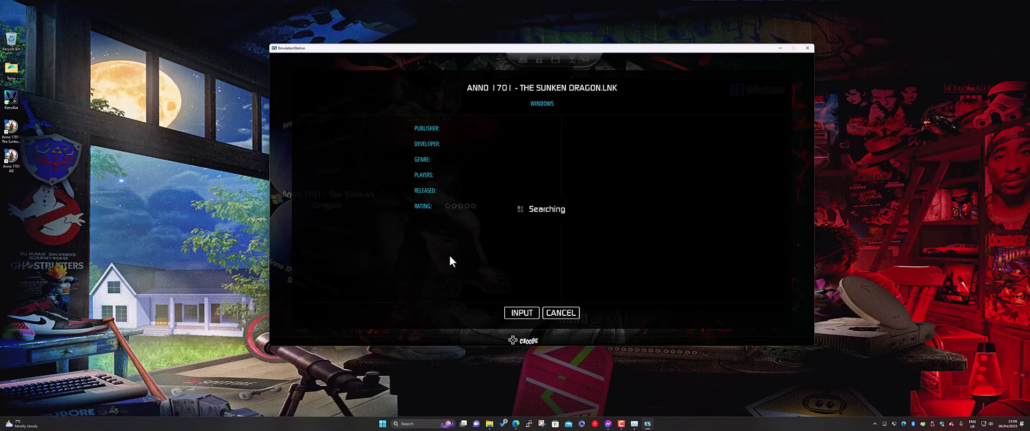
- Cancel the search for The Sunken Dragon and close its metadata without saving
{"action": "key", "text": "Down"}
{"action": "key", "text": "Right"}
{"action": "key", "text": "Return"}
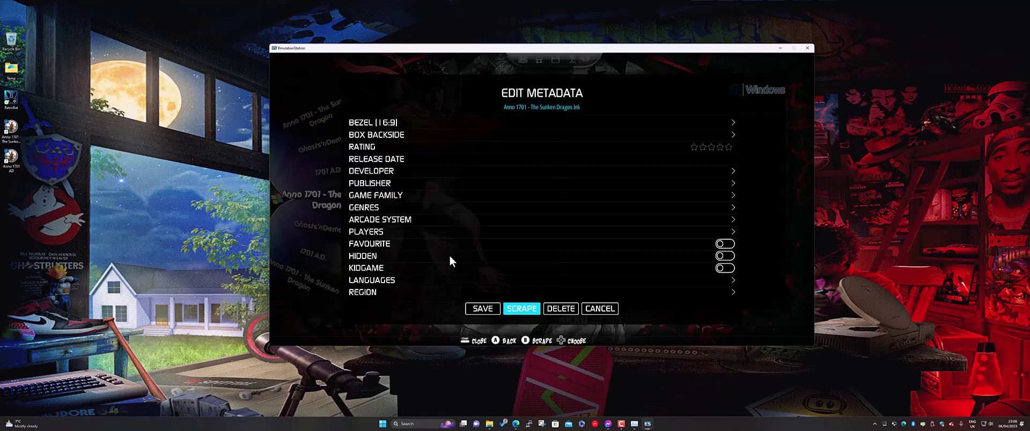
{"action": "key", "text": "Right"}
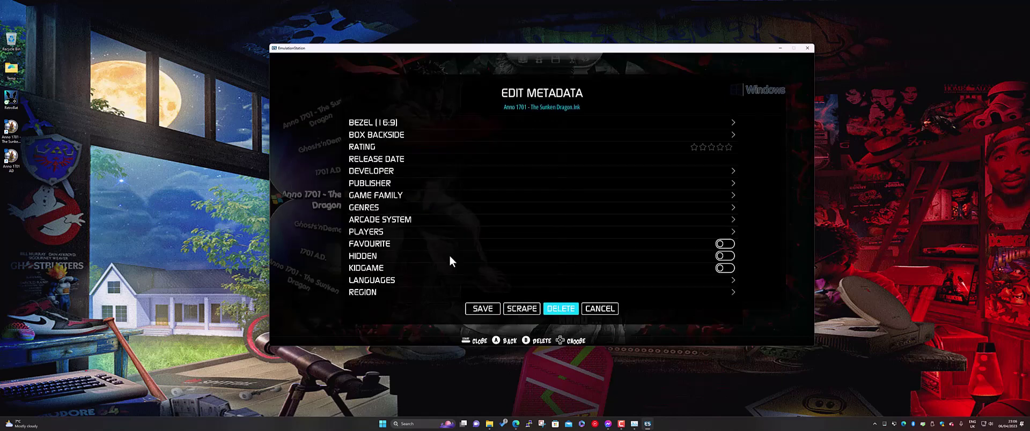
{"action": "key", "text": "Right"}
{"action": "key", "text": "Return"}
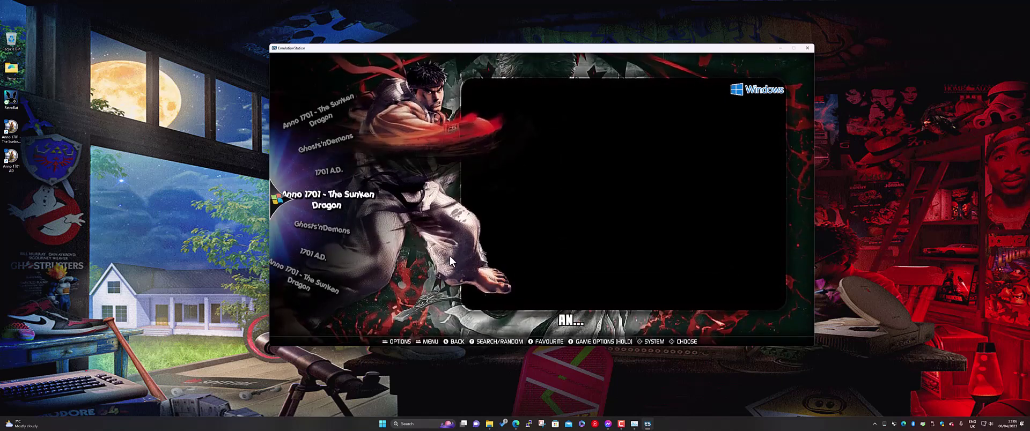
- Open the game options for Ghosts'nDemons and start an individual scrape for it
{"action": "key", "text": "Down"}
{"action": "key", "text": "Return"}
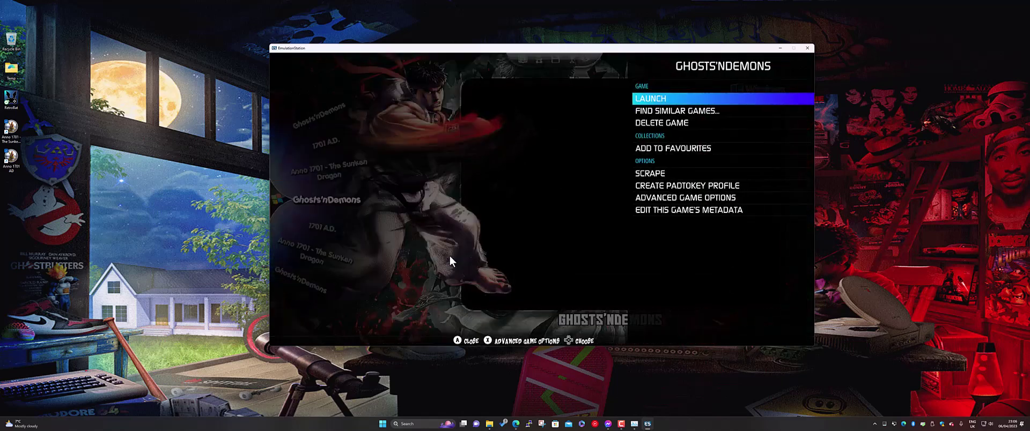
{"action": "key", "text": "Up"}
{"action": "key", "text": "Up"}
{"action": "key", "text": "Up"}
{"action": "key", "text": "Up"}
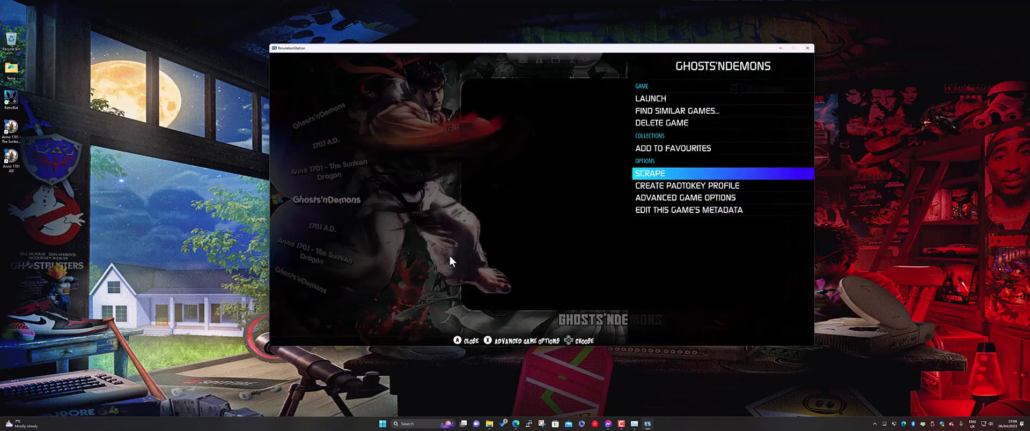
{"action": "key", "text": "Return"}
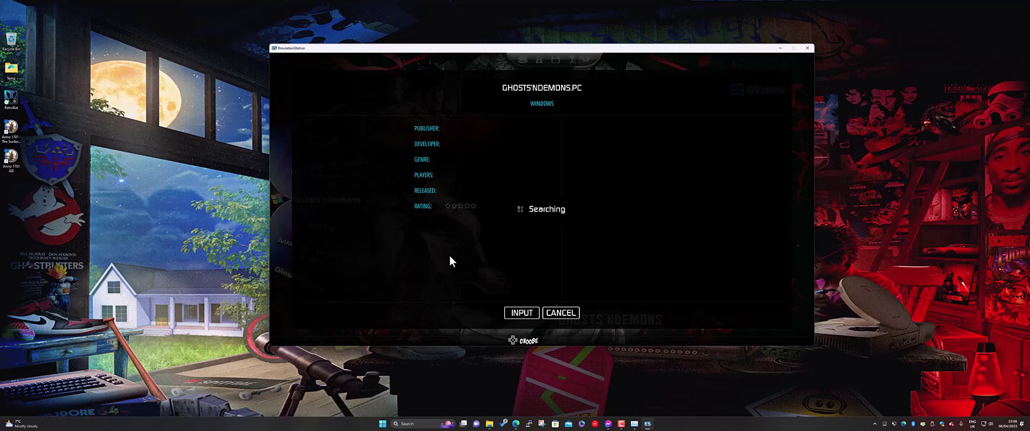
- Open the scrape search term for Ghosts'nDemons, move back to the word "Demons" and rerun the search
{"action": "key", "text": "Return"}
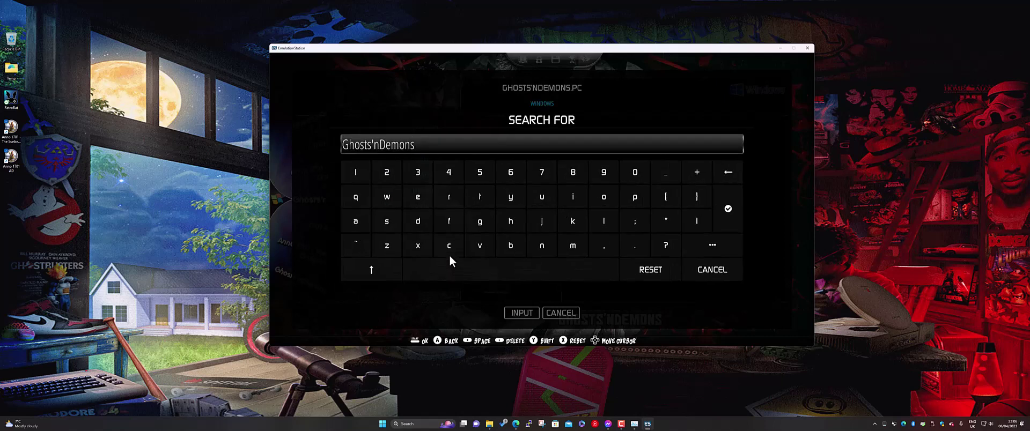
{"action": "key", "text": "Left"}
{"action": "key", "text": "Left"}
{"action": "key", "text": "Left"}
{"action": "key", "text": "Left"}
{"action": "key", "text": "Left"}
{"action": "key", "text": "Left"}
{"action": "key", "text": "Left"}
{"action": "key", "text": "Return"}
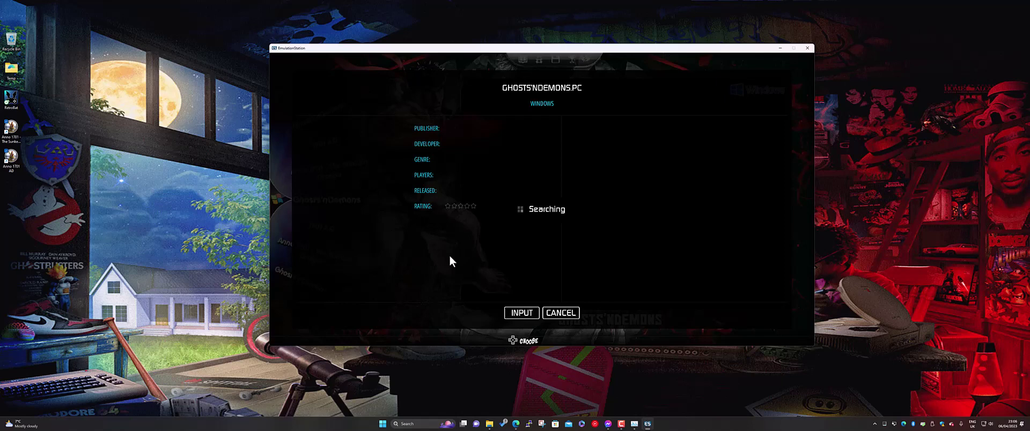
- Cancel the Ghosts'nDemons search and browse the Windows games to check their artwork
{"action": "key", "text": "Down"}
{"action": "key", "text": "Right"}
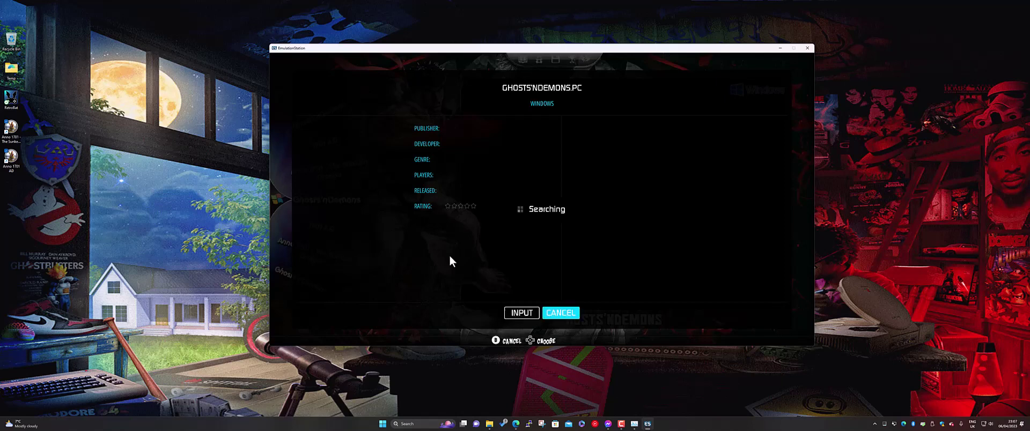
{"action": "key", "text": "Return"}
{"action": "key", "text": "Down"}
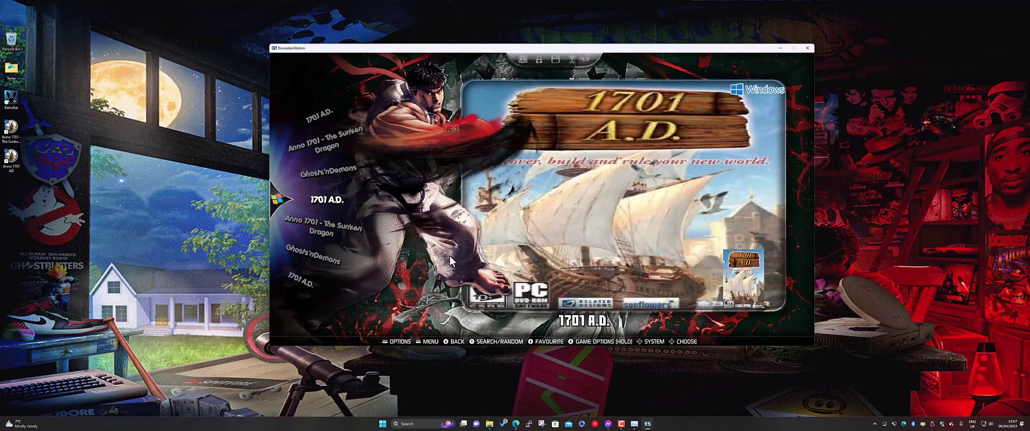
{"action": "key", "text": "Down"}
{"action": "key", "text": "Down"}
{"action": "key", "text": "Down"}
{"action": "key", "text": "Down"}
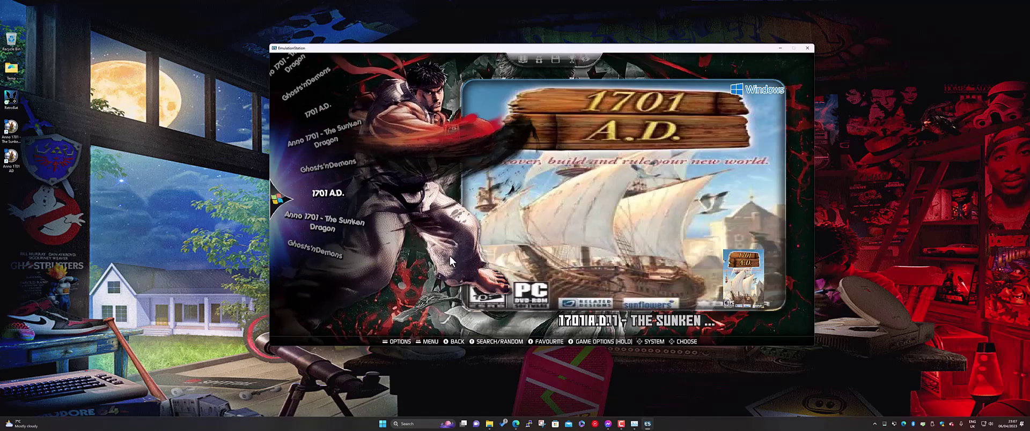
- Return to the system list and quit RetroBat from the main menu
{"action": "key", "text": "BackSpace"}
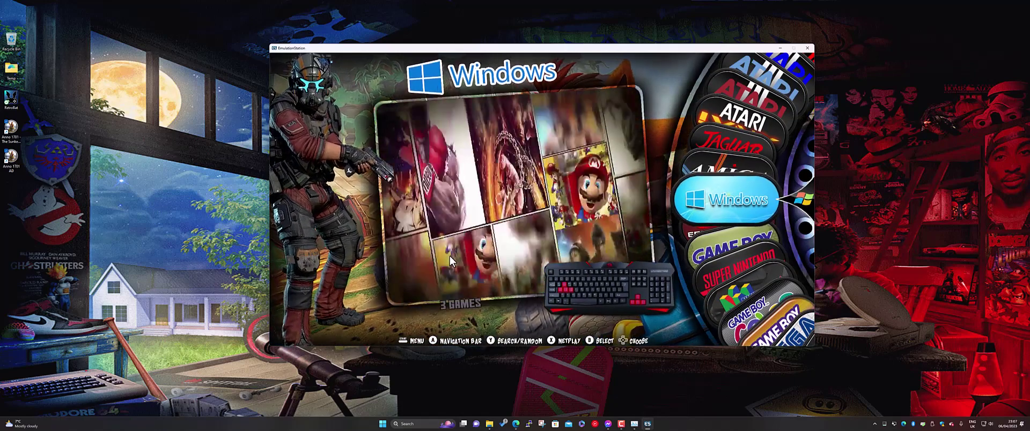
{"action": "key", "text": "Down"}
{"action": "key", "text": "Up"}
{"action": "key", "text": "Escape"}
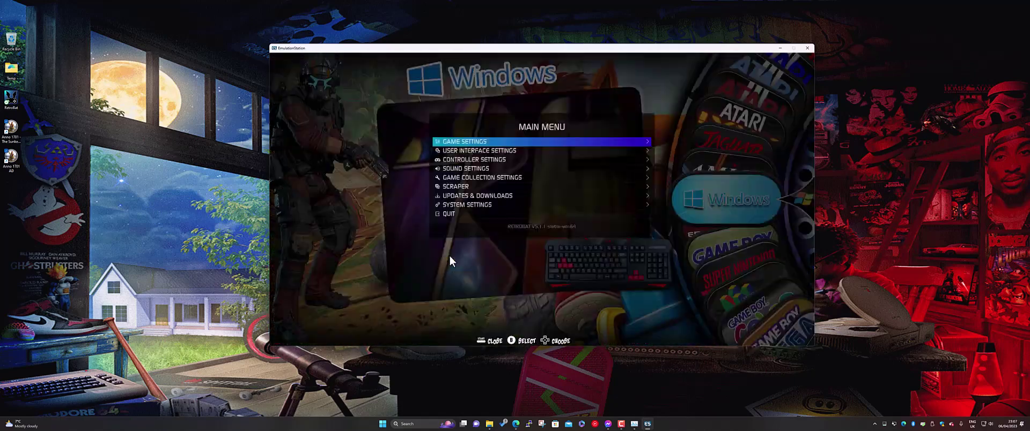
{"action": "key", "text": "Up"}
{"action": "key", "text": "Return"}
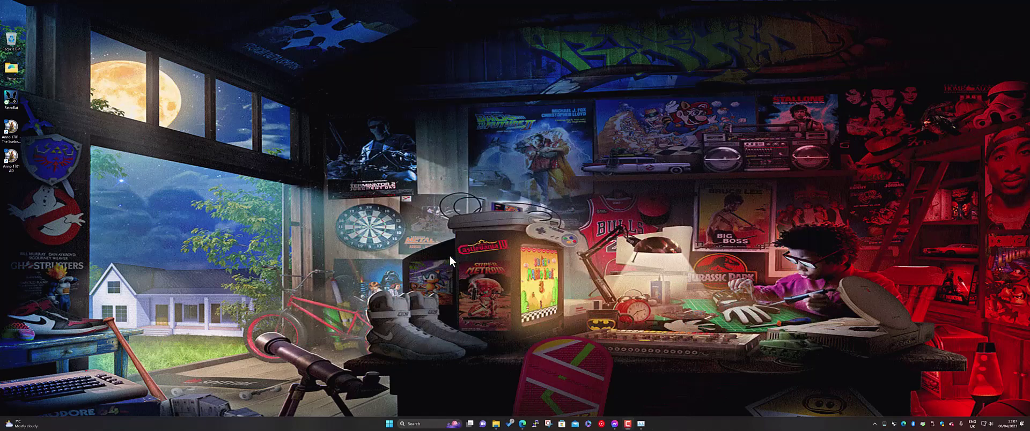
- Bring up the RetroBat folder in File Explorer and arrange it side by side with the web browser
{"action": "left_click", "coordinate": [496, 424]}
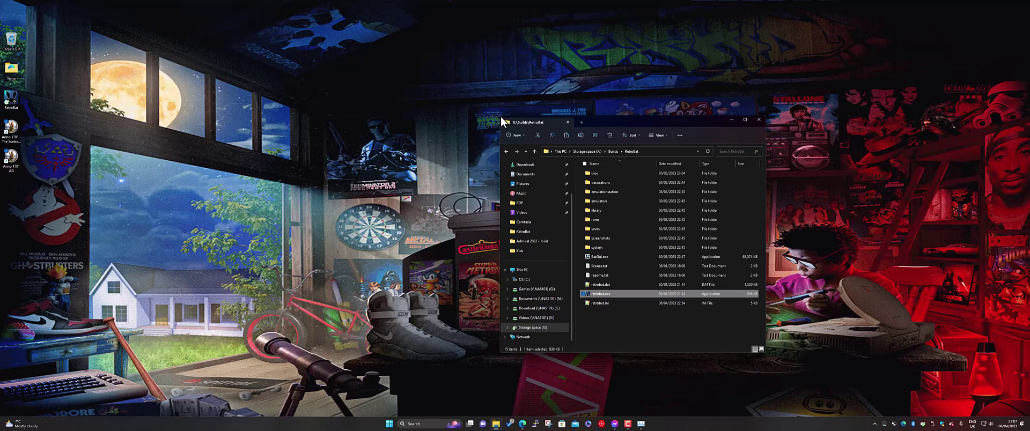
{"action": "left_click_drag", "start_coordinate": [499, 117], "coordinate": [435, 55]}
{"action": "left_click_drag", "start_coordinate": [616, 60], "coordinate": [1029, 134]}
{"action": "left_click", "coordinate": [522, 424]}
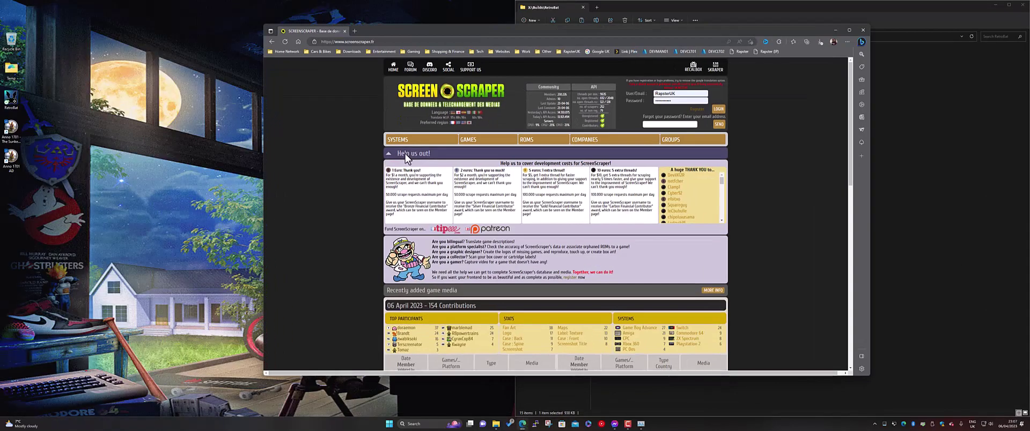
{"action": "left_click_drag", "start_coordinate": [579, 32], "coordinate": [1, 32]}
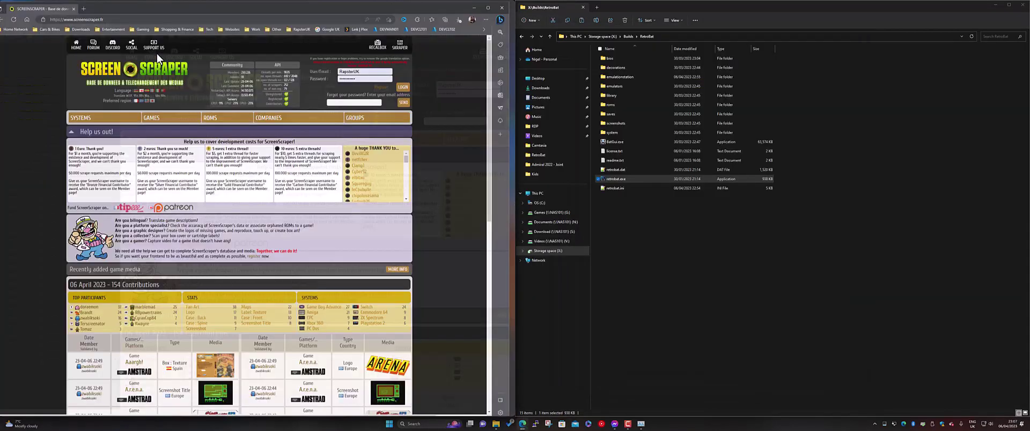
- Open Google UK in a new browser tab and enter "dem" as the beginning of a search
{"action": "left_click", "coordinate": [91, 7]}
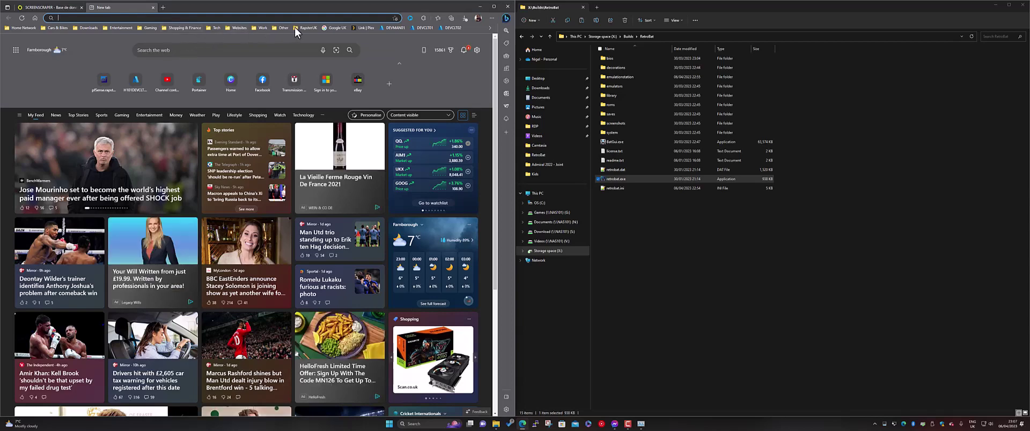
{"action": "left_click", "coordinate": [314, 29]}
{"action": "left_click", "coordinate": [335, 28]}
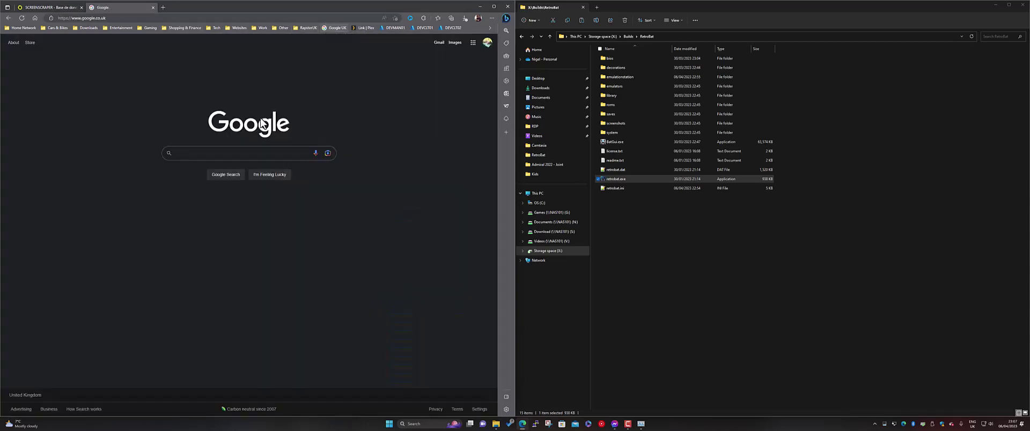
{"action": "left_click", "coordinate": [200, 152]}
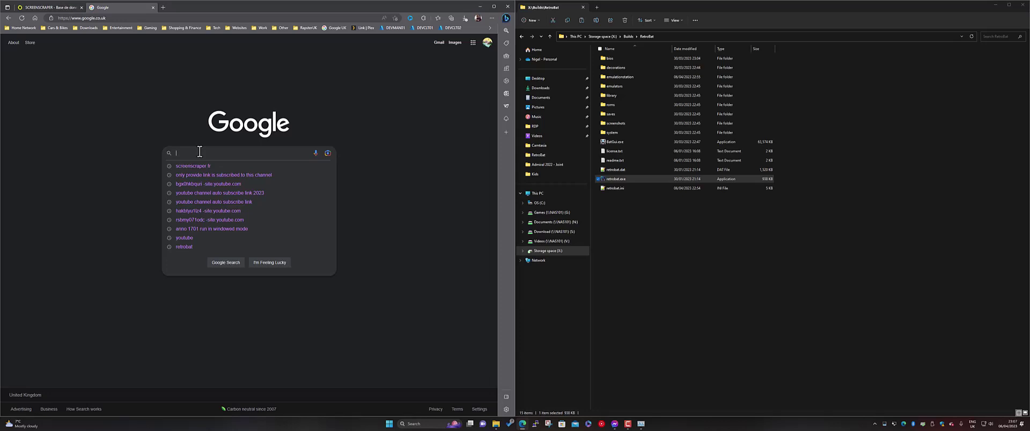
{"action": "type", "text": "dem"}
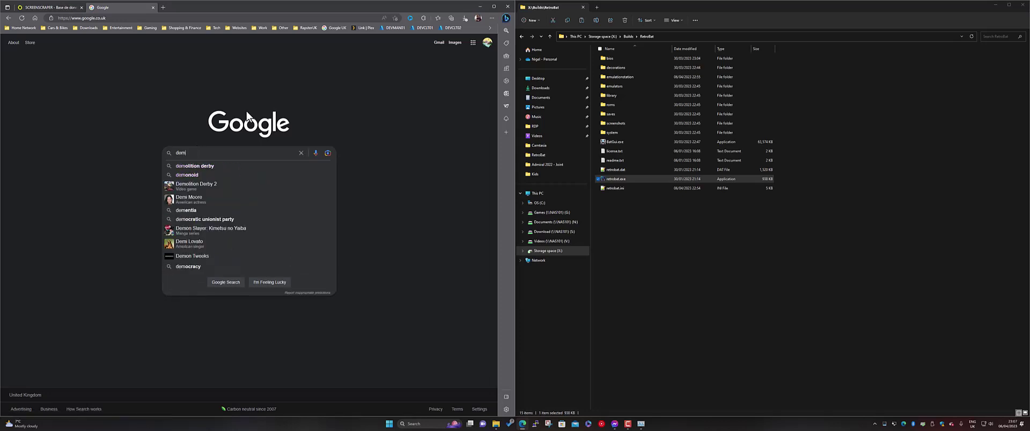
- Go to RetroBat's roms\windows folder and copy the name of the Ghosts'nDemons.pc folder
{"action": "double_click", "coordinate": [612, 105]}
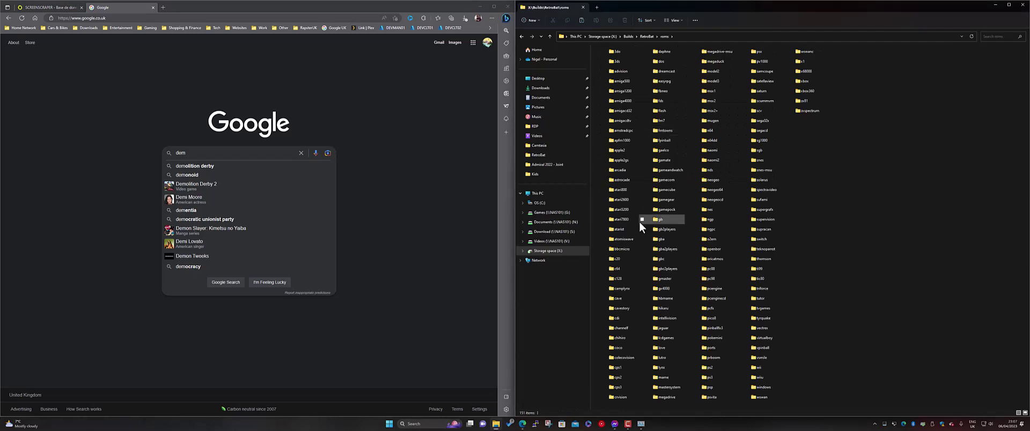
{"action": "double_click", "coordinate": [764, 386]}
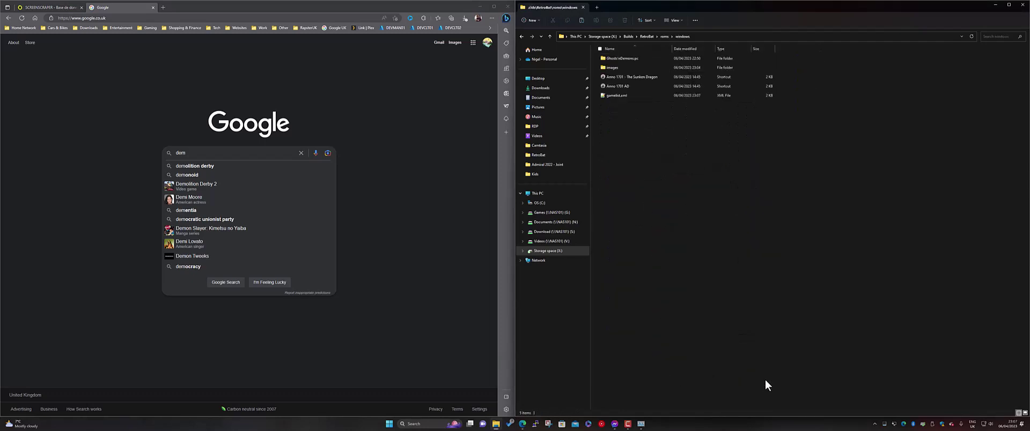
{"action": "left_click", "coordinate": [627, 63]}
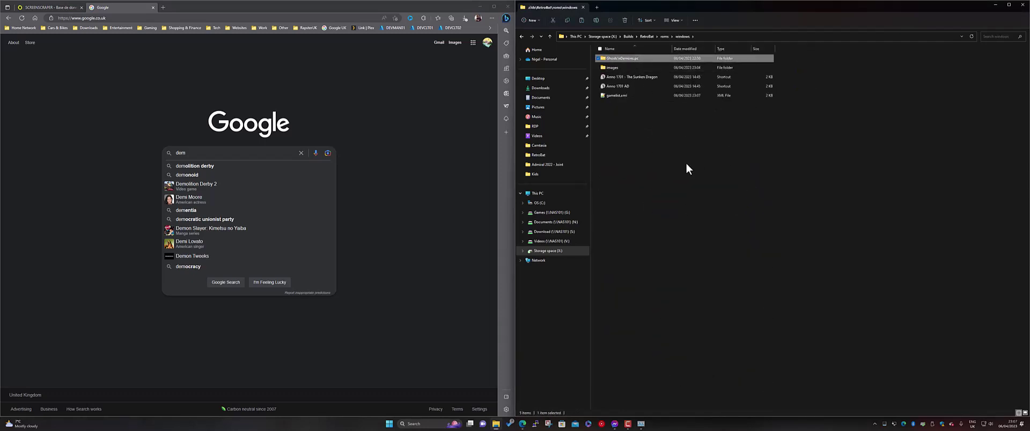
{"action": "key", "text": "F2"}
{"action": "key", "text": "ctrl+c"}
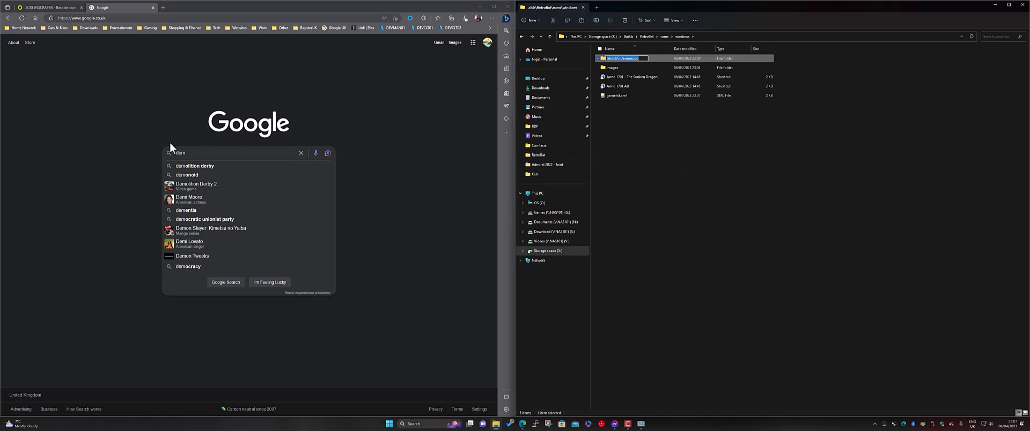
- Replace the Google search text with the copied name Ghosts'nDemons, run the search and show the image results
{"action": "left_click_drag", "start_coordinate": [187, 153], "coordinate": [75, 153]}
{"action": "key", "text": "ctrl+v"}
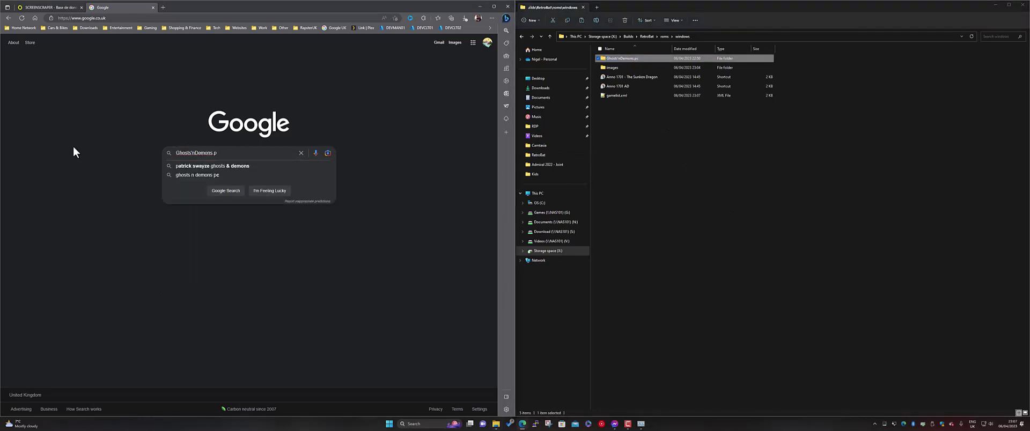
{"action": "key", "text": "Return"}
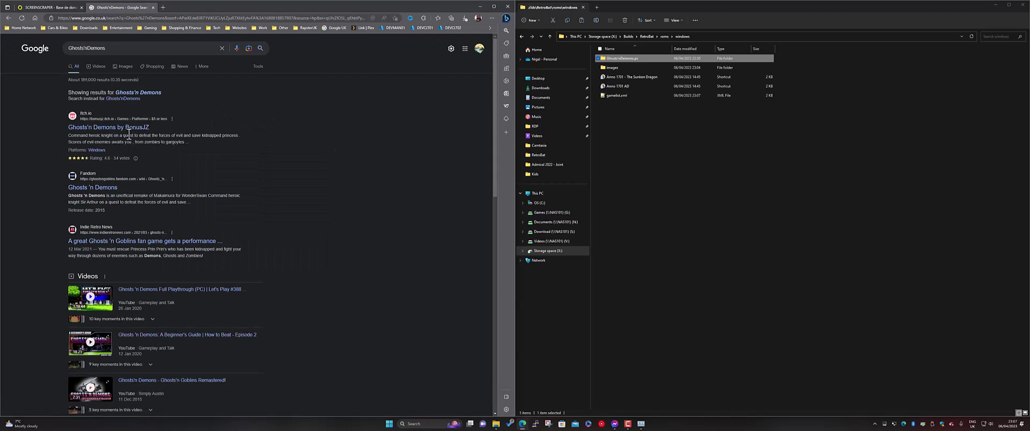
{"action": "left_click", "coordinate": [126, 66]}
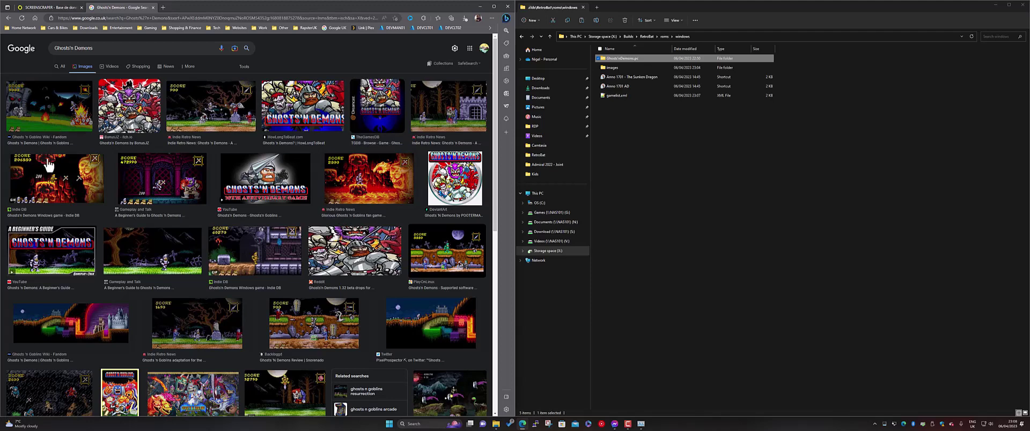
- Open the Ghosts 'n Demons Fandom wiki page from its image result and display the Site-community-image artwork in the gallery
{"action": "left_click", "coordinate": [49, 114]}
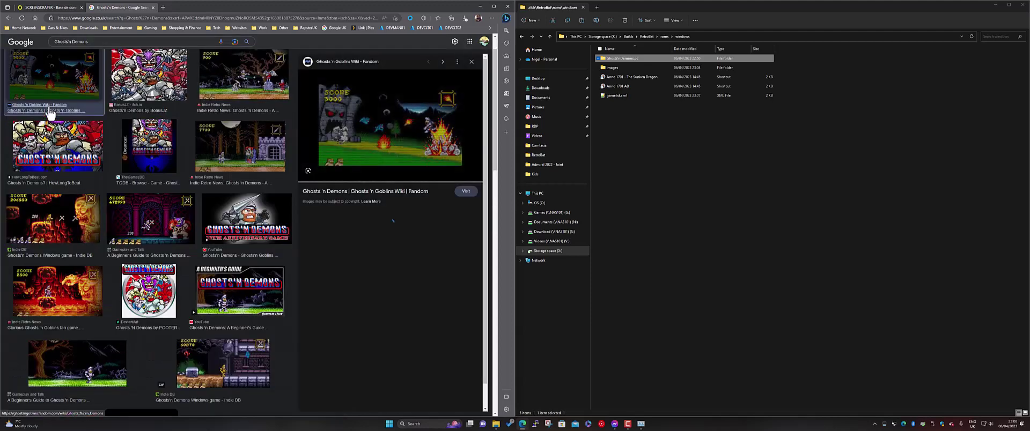
{"action": "left_click", "coordinate": [397, 118]}
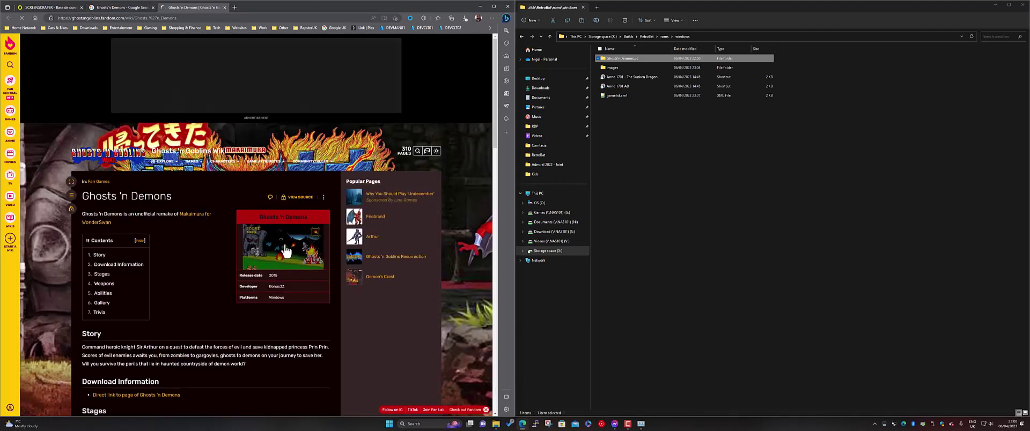
{"action": "left_click", "coordinate": [285, 251]}
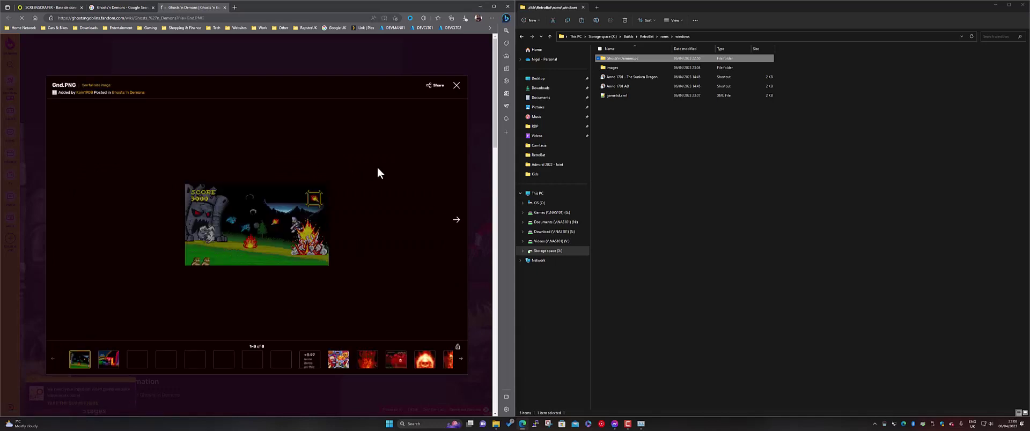
{"action": "left_click", "coordinate": [343, 363]}
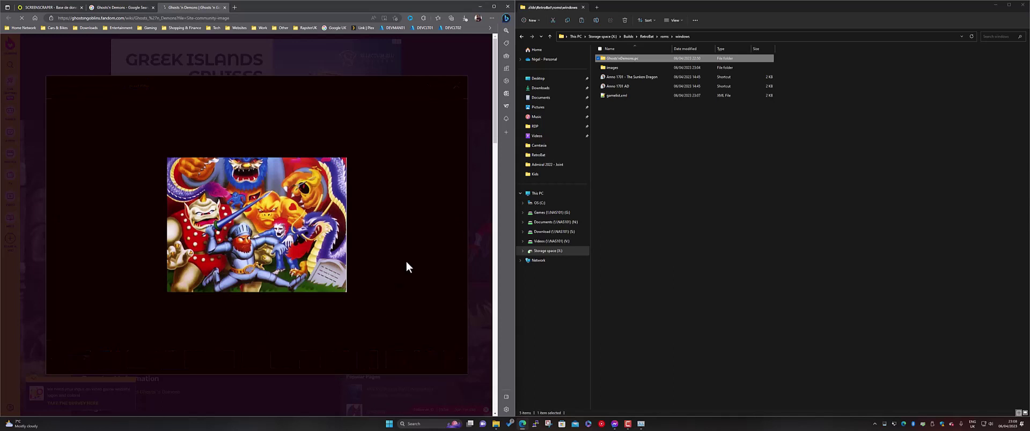
- Save the displayed artwork as Site-community-image.webp in the images folder under RetroBat's roms\windows, reusing the folder path from File Explorer
{"action": "right_click", "coordinate": [256, 210]}
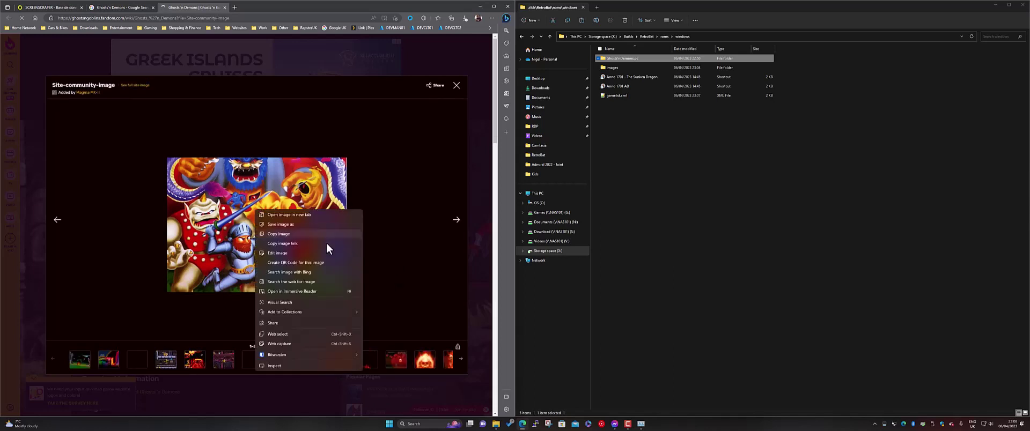
{"action": "left_click", "coordinate": [294, 223]}
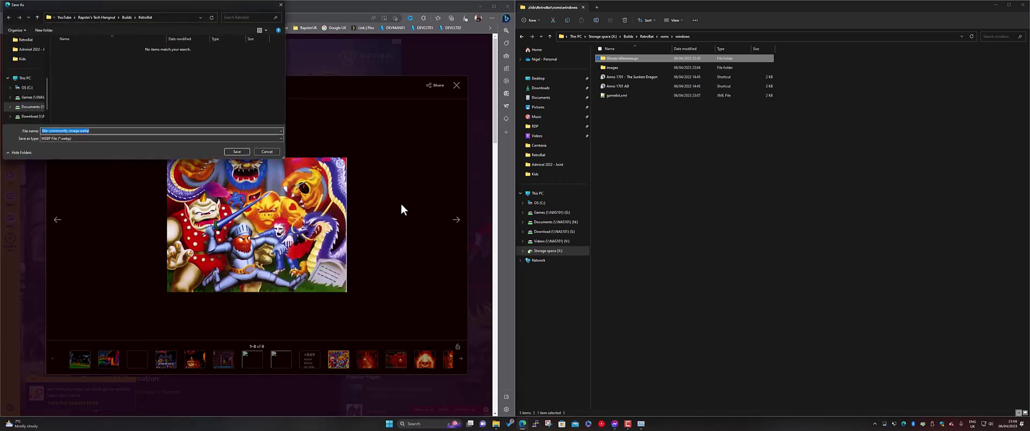
{"action": "left_click", "coordinate": [703, 33]}
{"action": "key", "text": "ctrl+c"}
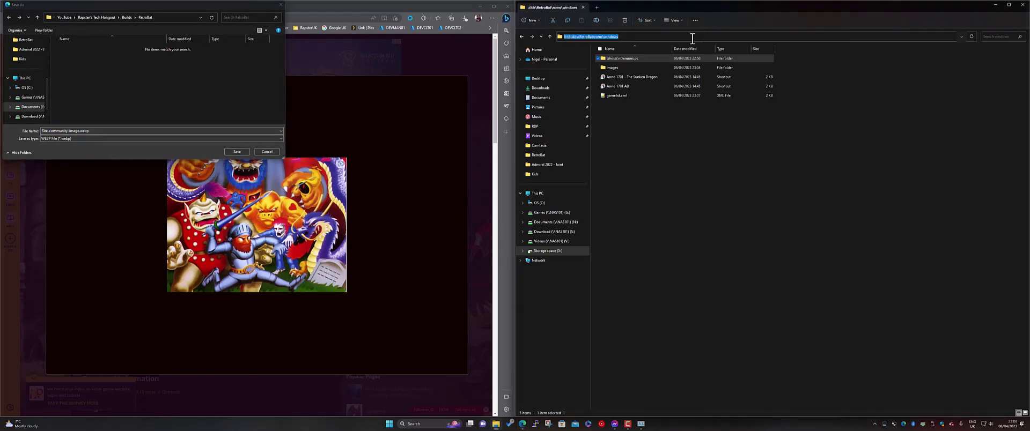
{"action": "left_click", "coordinate": [172, 16]}
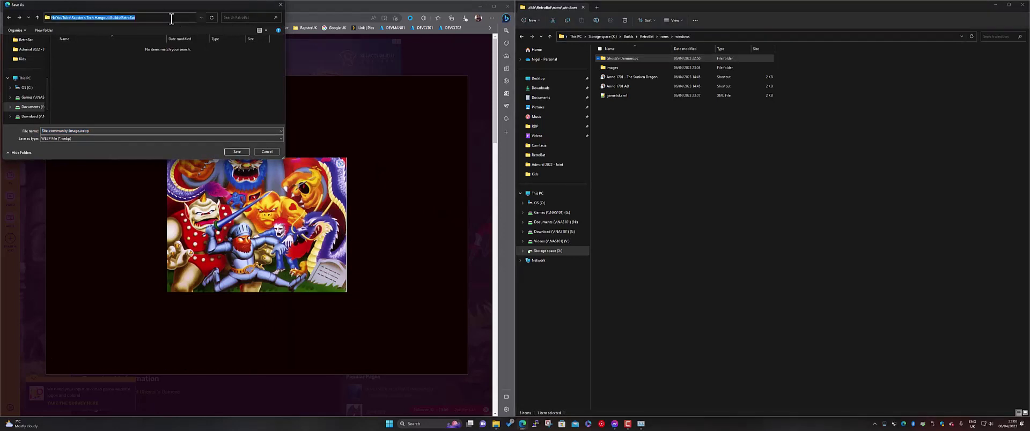
{"action": "key", "text": "ctrl+v"}
{"action": "key", "text": "Return"}
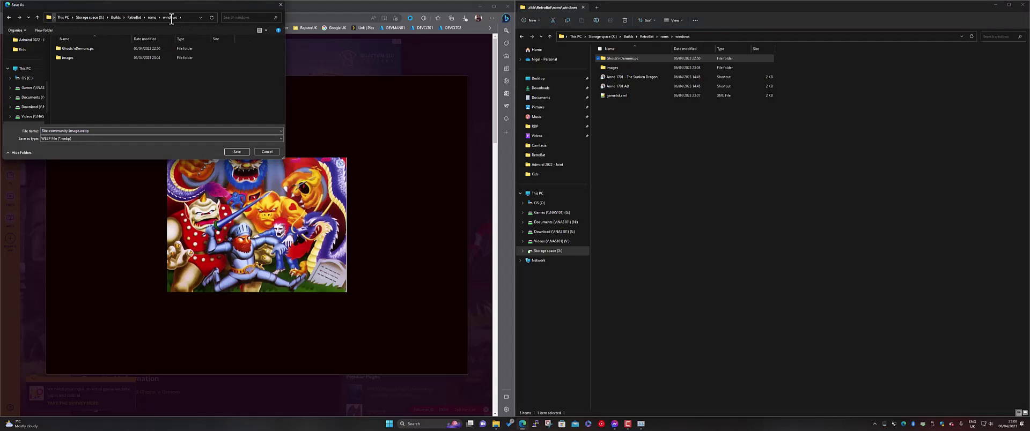
{"action": "double_click", "coordinate": [97, 48]}
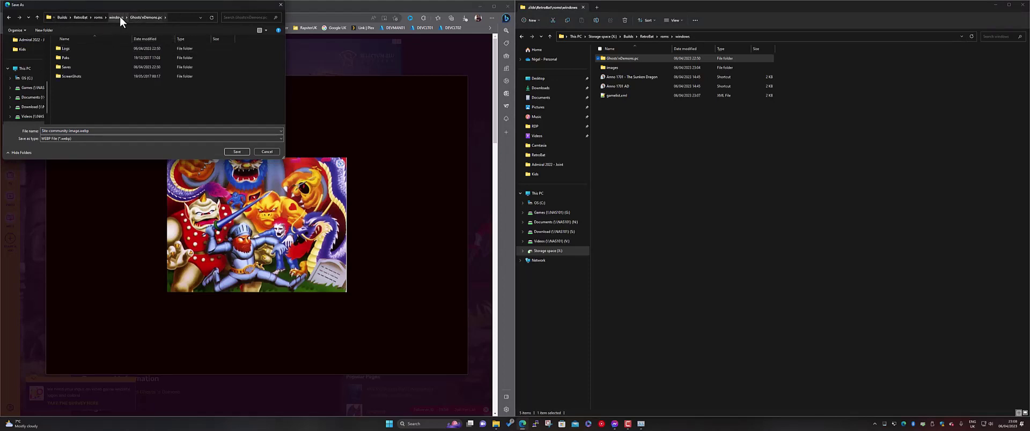
{"action": "left_click", "coordinate": [121, 17]}
{"action": "double_click", "coordinate": [71, 57]}
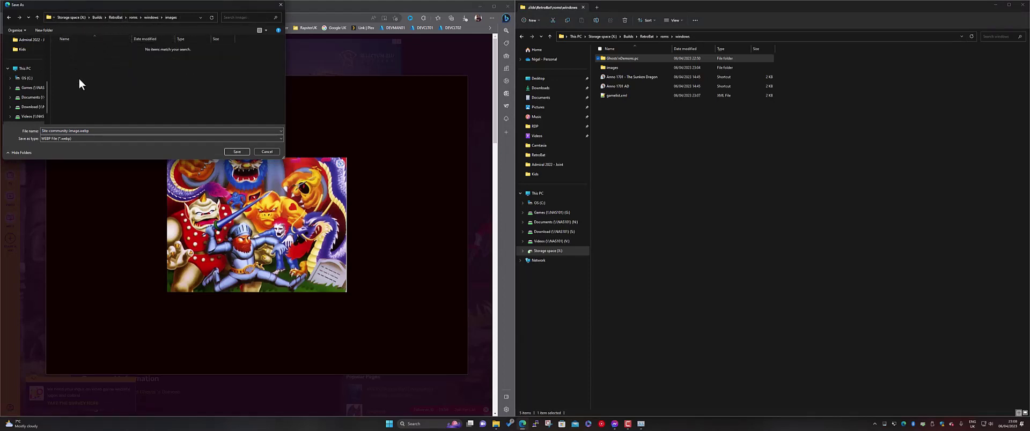
{"action": "left_click", "coordinate": [231, 151]}
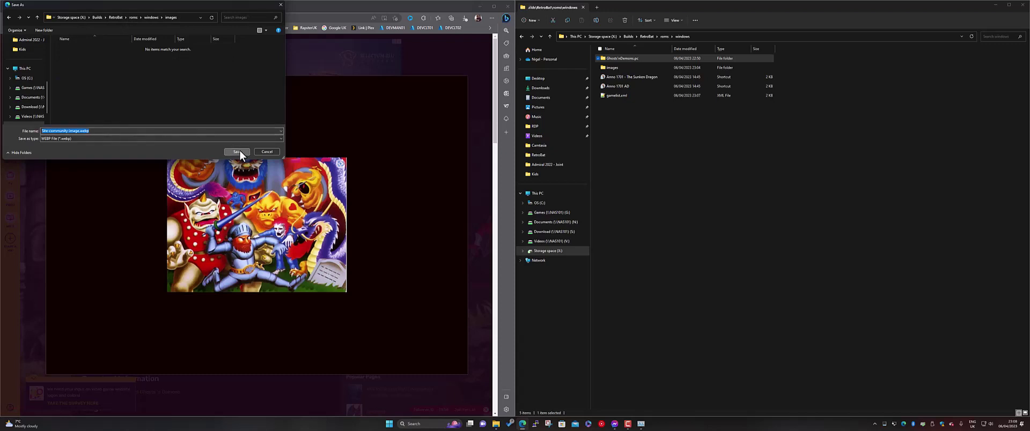
{"action": "double_click", "coordinate": [628, 69]}
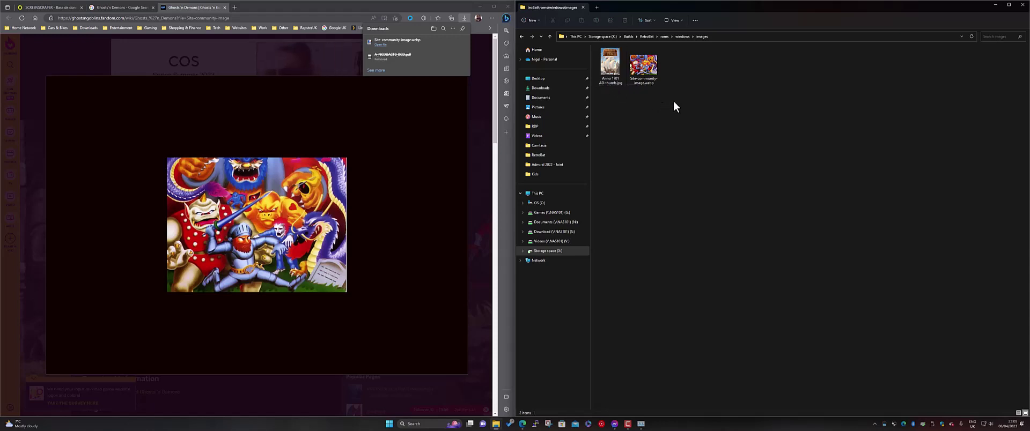
{"action": "left_click", "coordinate": [651, 63]}
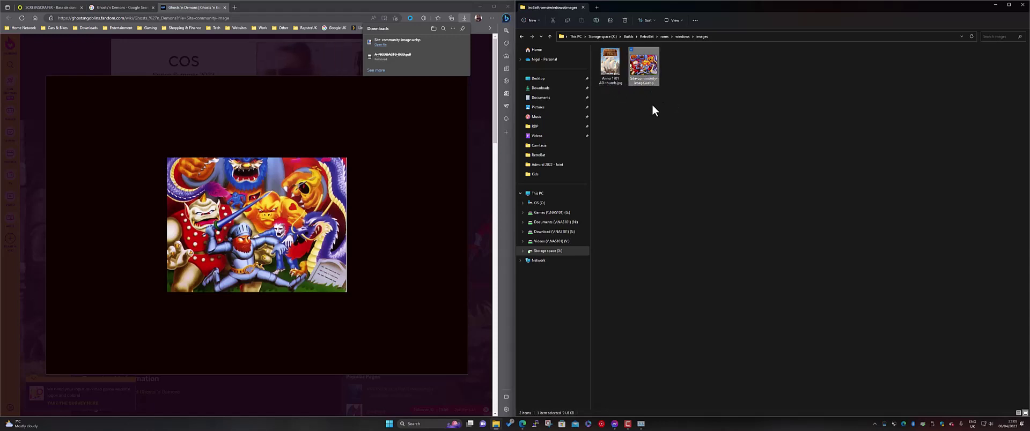
{"action": "key", "text": "F2"}
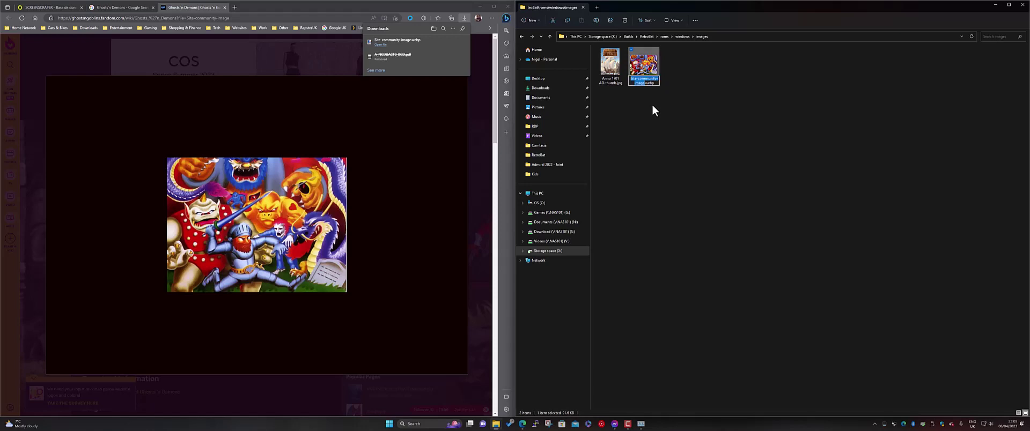
{"action": "type", "text": "XBuildsRetroBatromswindows"}
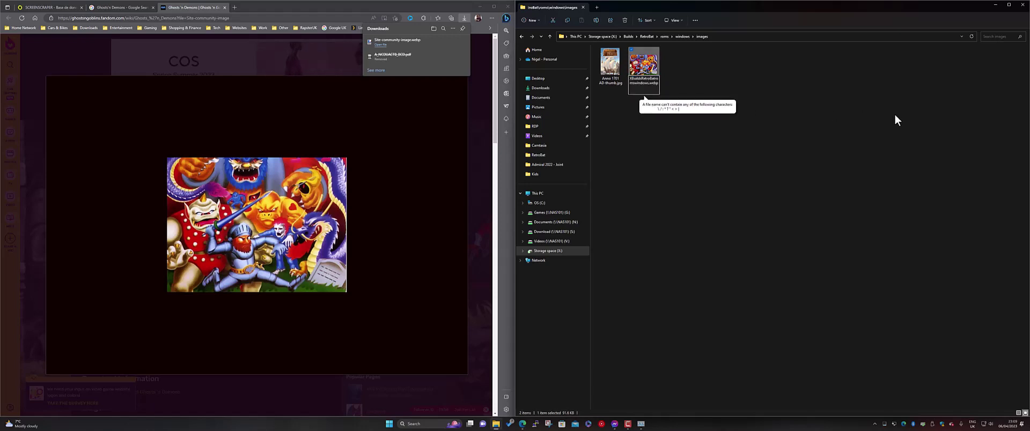
{"action": "key", "text": "ctrl+a"}
{"action": "key", "text": "BackSpace"}
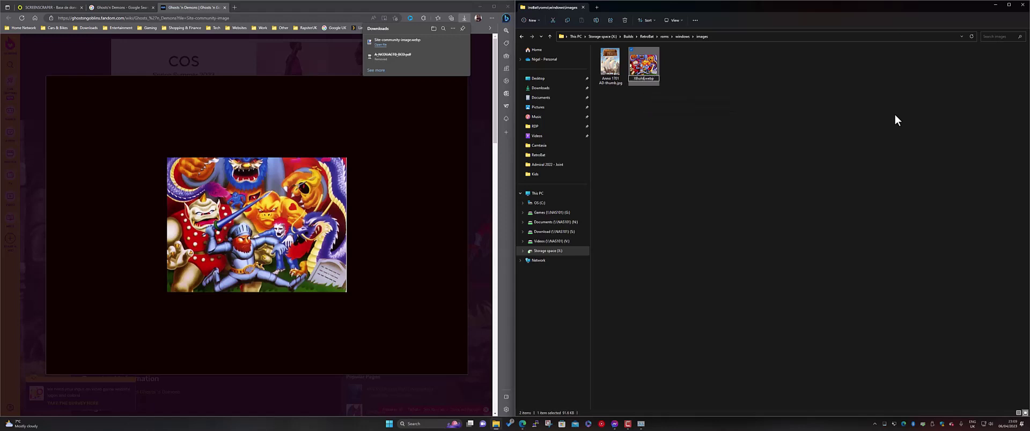
{"action": "type", "text": "XBu.webp"}
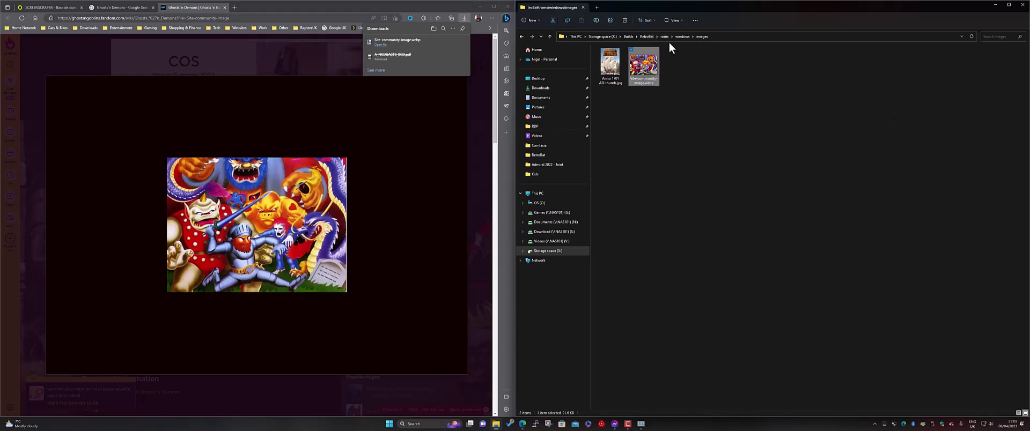
- Return to the windows folder and copy the Ghosts'nDemons.pc folder name again, leaving the folder's name as it is
{"action": "left_click", "coordinate": [682, 37]}
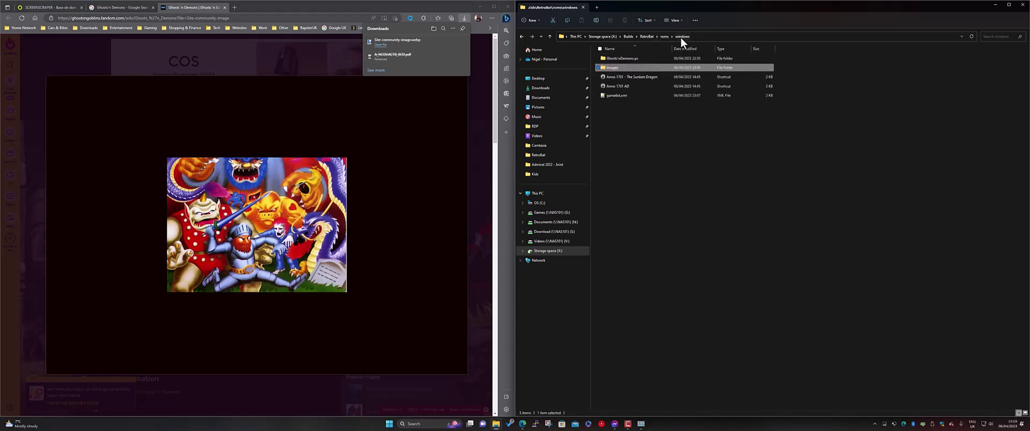
{"action": "left_click", "coordinate": [622, 59]}
{"action": "key", "text": "F2"}
{"action": "key", "text": "ctrl+c"}
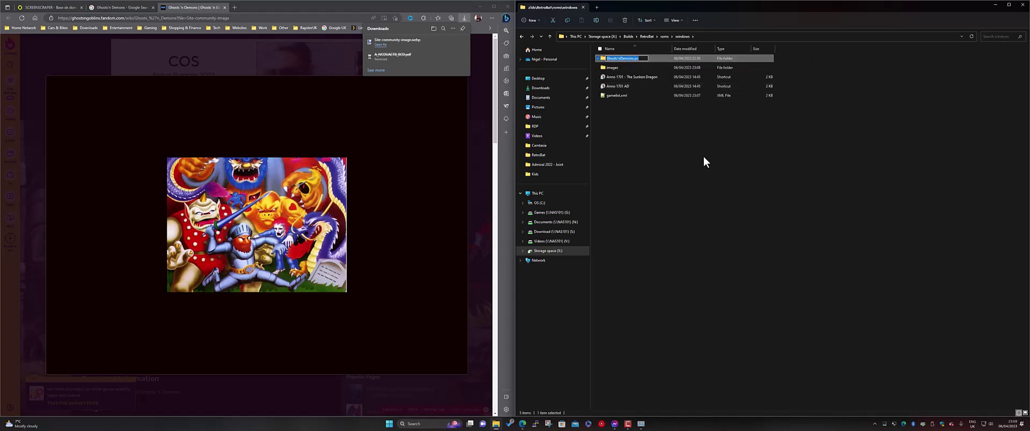
{"action": "left_click", "coordinate": [700, 160]}
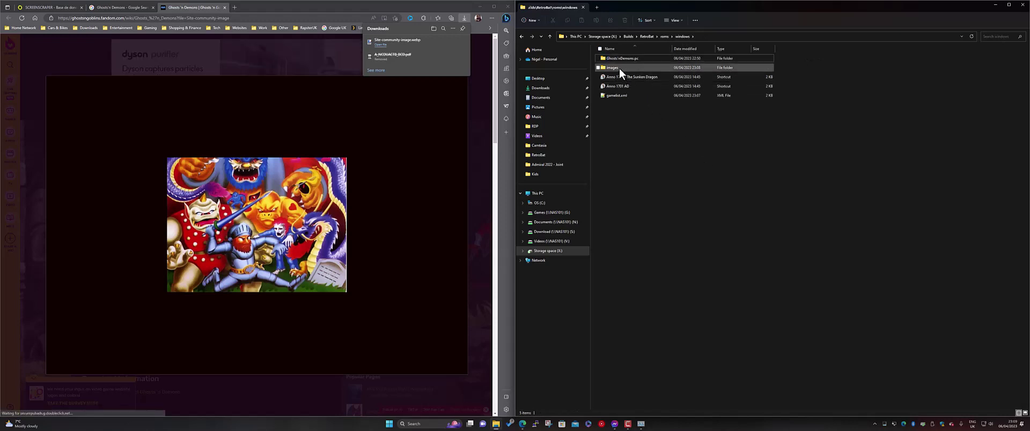
- In the images folder, rename the Site-community-image file to the copied Ghosts'nDemons name with "thumb" at the end
{"action": "double_click", "coordinate": [616, 68]}
{"action": "left_click", "coordinate": [646, 80]}
{"action": "key", "text": "F2"}
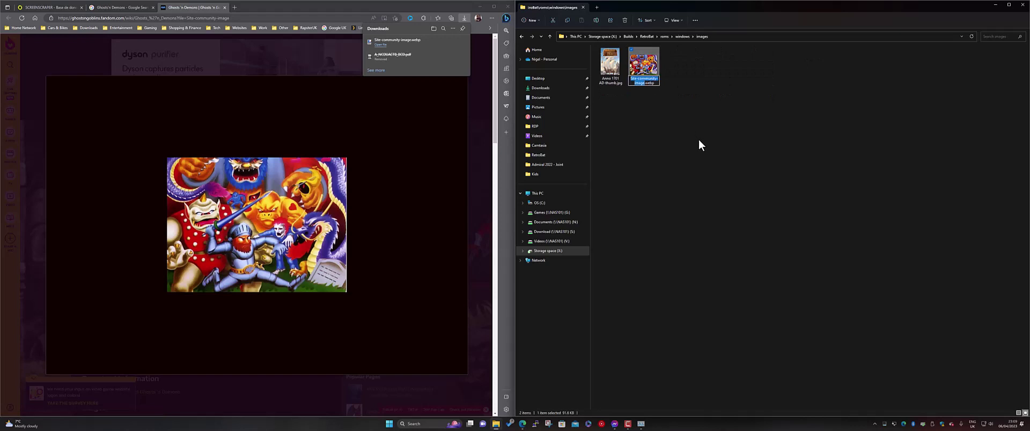
{"action": "key", "text": "ctrl+v"}
{"action": "key", "text": "BackSpace"}
{"action": "key", "text": "BackSpace"}
{"action": "type", "text": "thumb"}
{"action": "key", "text": "Return"}
- Open the Ghosts'nDemons-thumb.webp artwork from the images folder in paint.net
{"action": "right_click", "coordinate": [635, 66]}
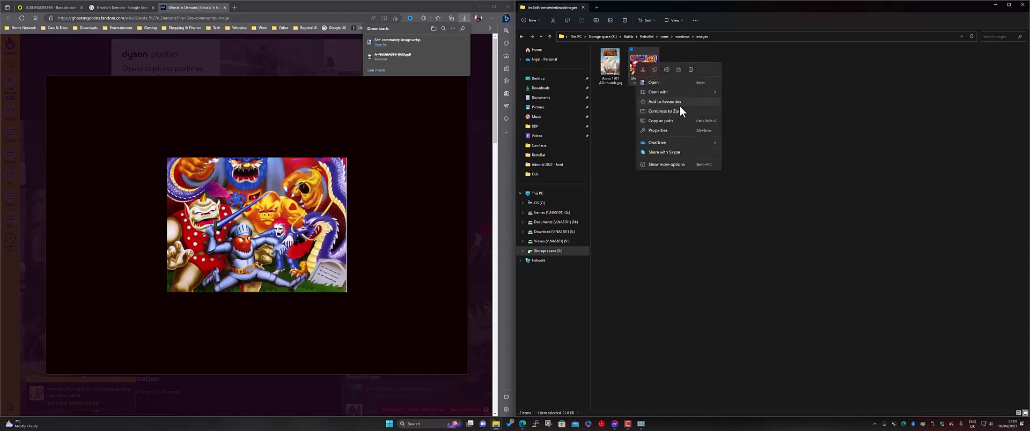
{"action": "mouse_move", "coordinate": [686, 93]}
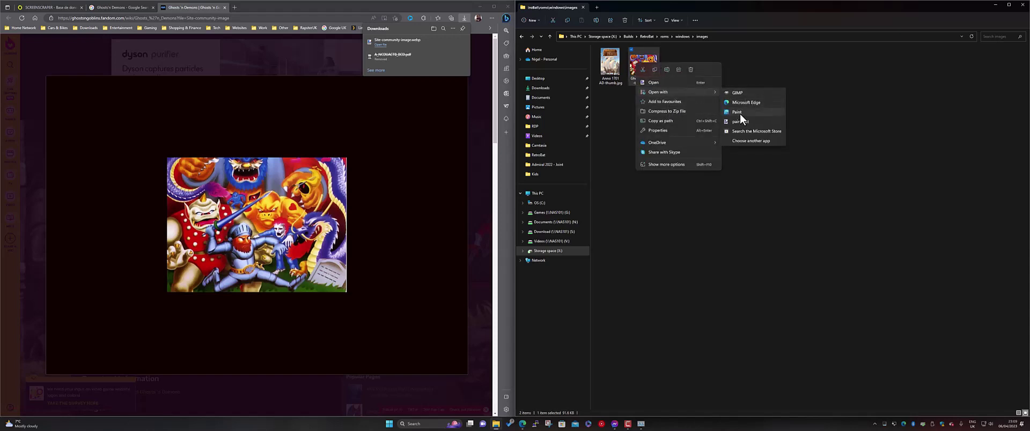
{"action": "left_click", "coordinate": [745, 117]}
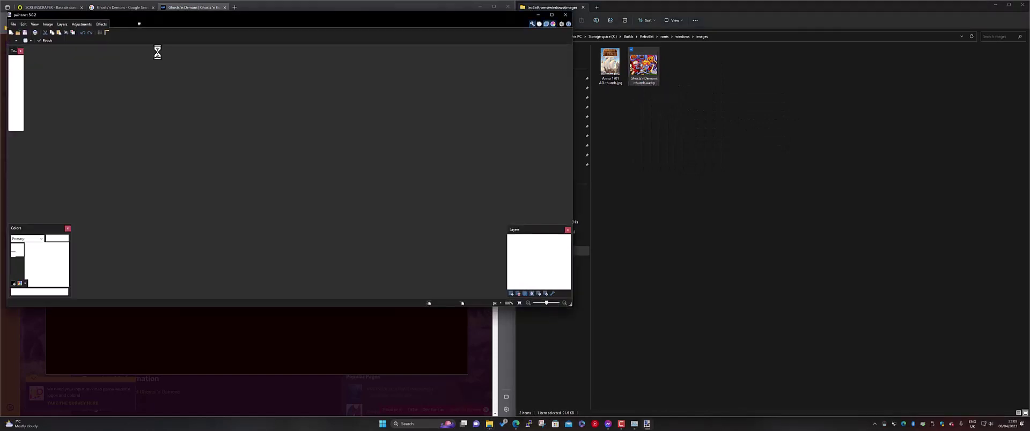
- Try resizing the artwork to 480 x 400 pixels and undo the resize
{"action": "left_click", "coordinate": [12, 24]}
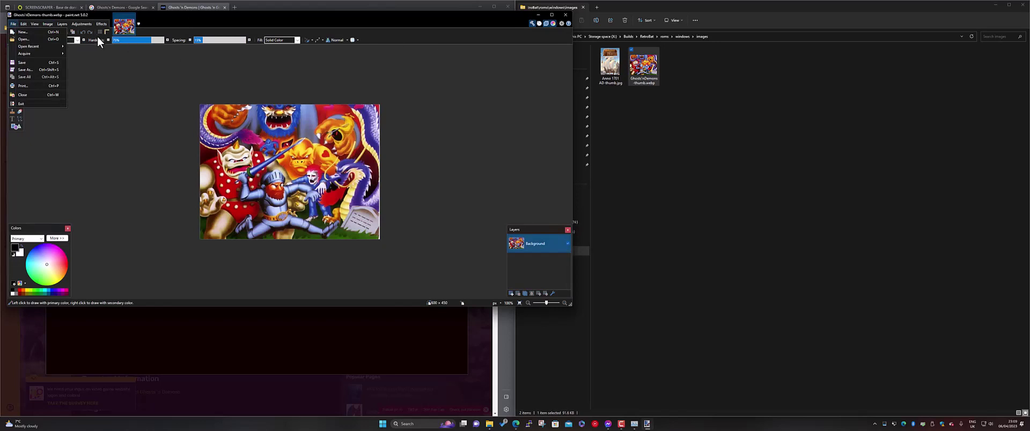
{"action": "left_click", "coordinate": [48, 24]}
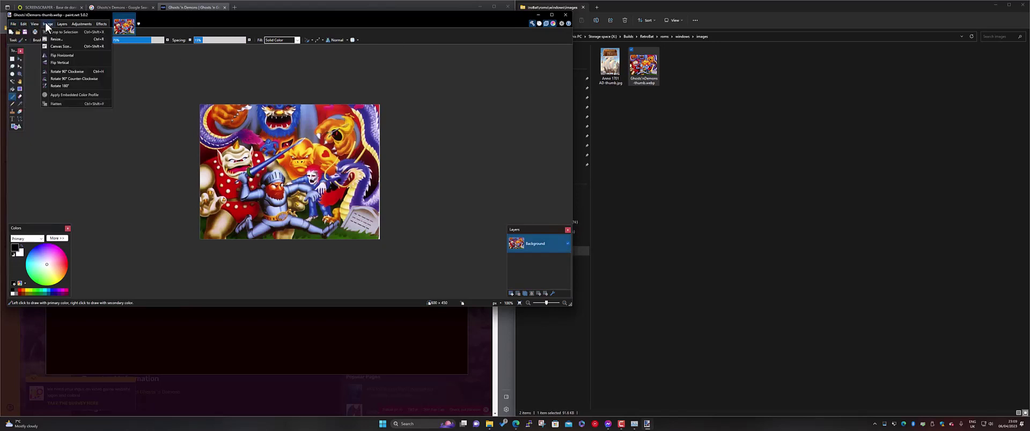
{"action": "left_click", "coordinate": [57, 39]}
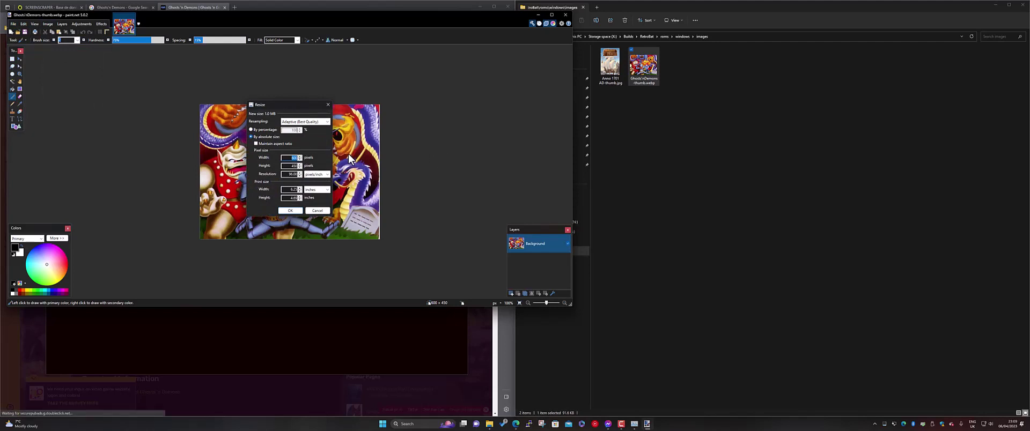
{"action": "type", "text": "0"}
{"action": "key", "text": "BackSpace"}
{"action": "type", "text": "400"}
{"action": "key", "text": "Return"}
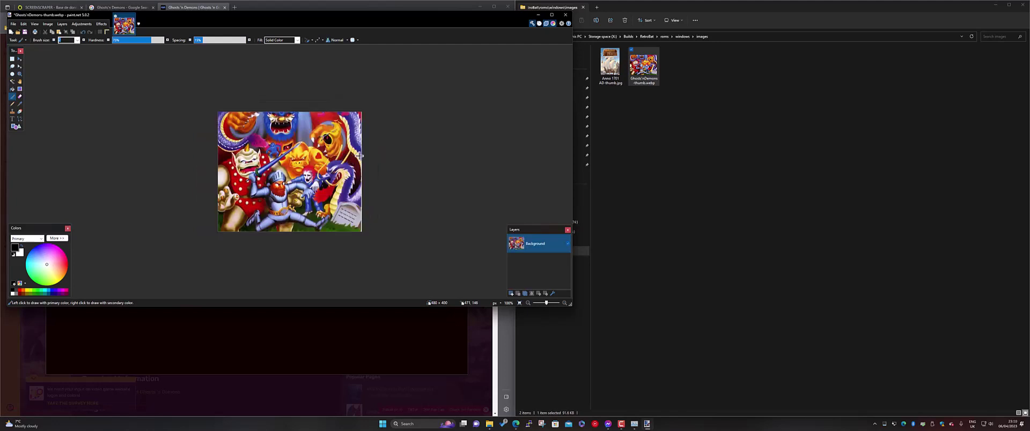
{"action": "left_click", "coordinate": [83, 32]}
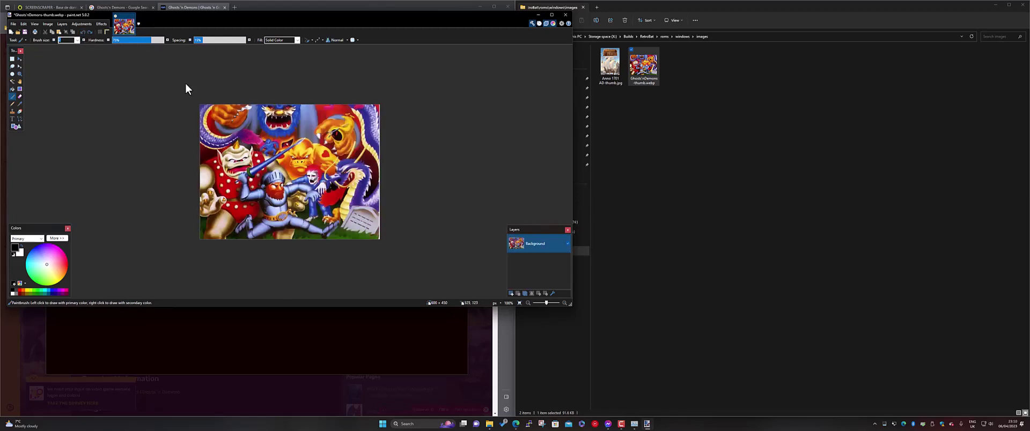
- Save the artwork as the JPEG file Ghosts'nDemons-thumb.jpg in the images folder with the default quality settings, and close paint.net
{"action": "left_click", "coordinate": [12, 24]}
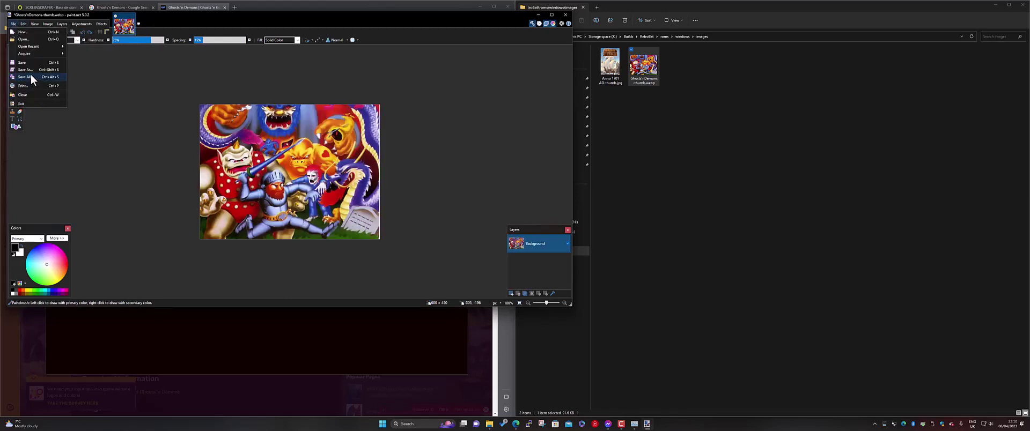
{"action": "left_click", "coordinate": [56, 77]}
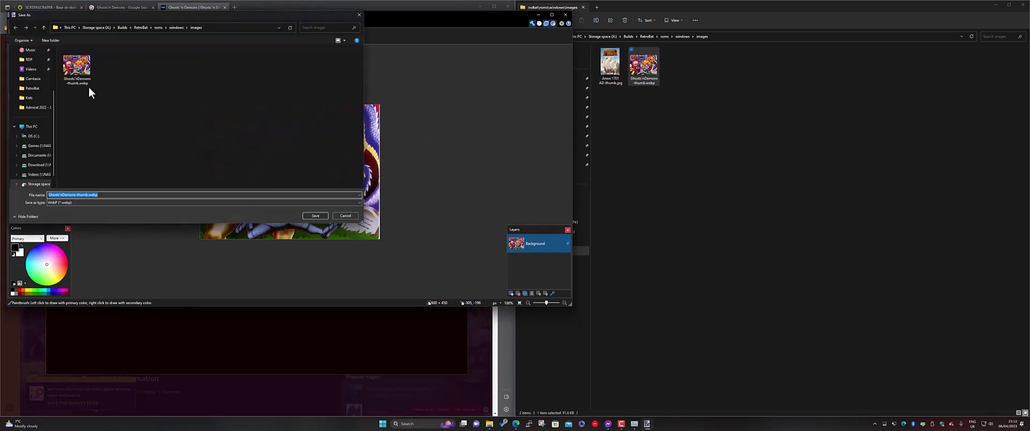
{"action": "left_click", "coordinate": [108, 202]}
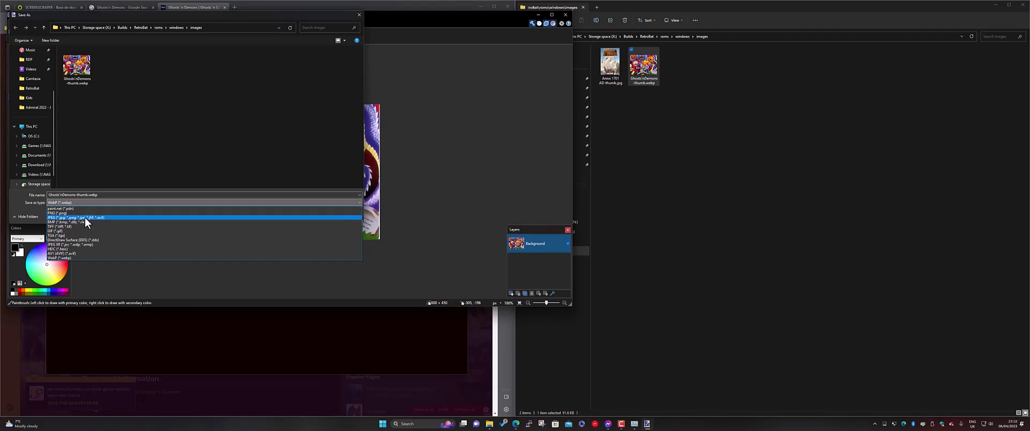
{"action": "left_click", "coordinate": [86, 218]}
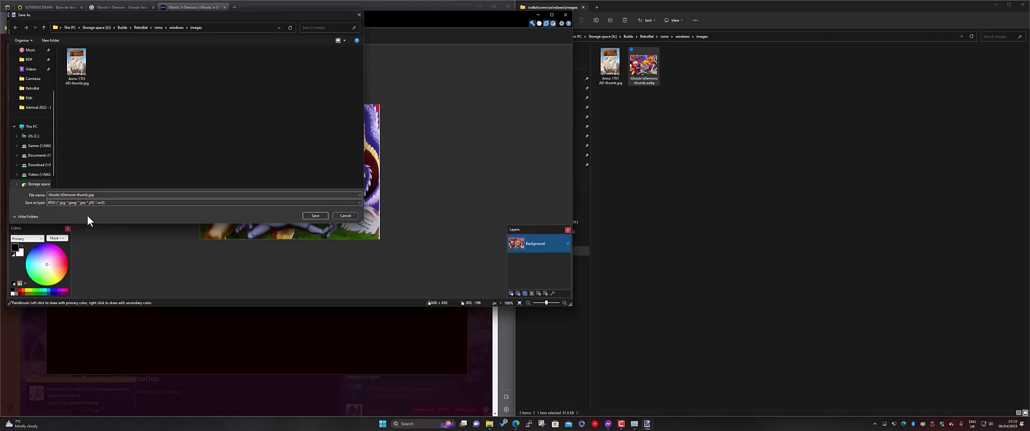
{"action": "left_click", "coordinate": [318, 218]}
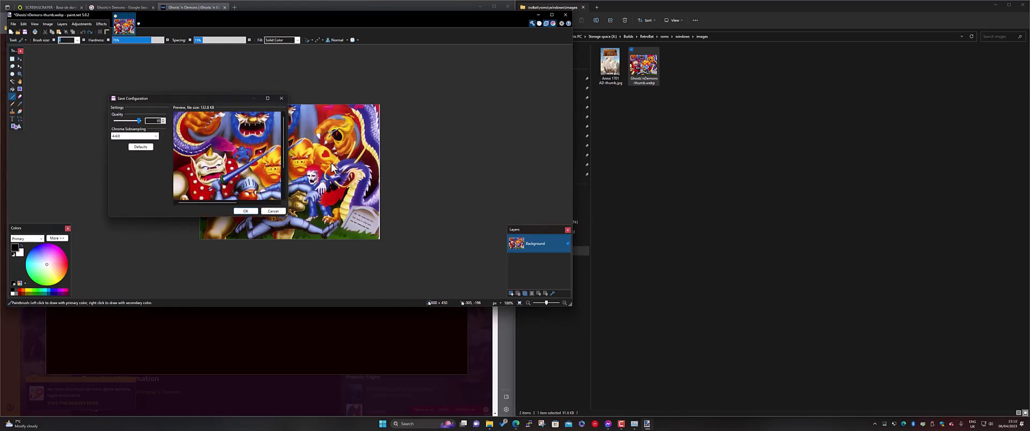
{"action": "left_click", "coordinate": [246, 211]}
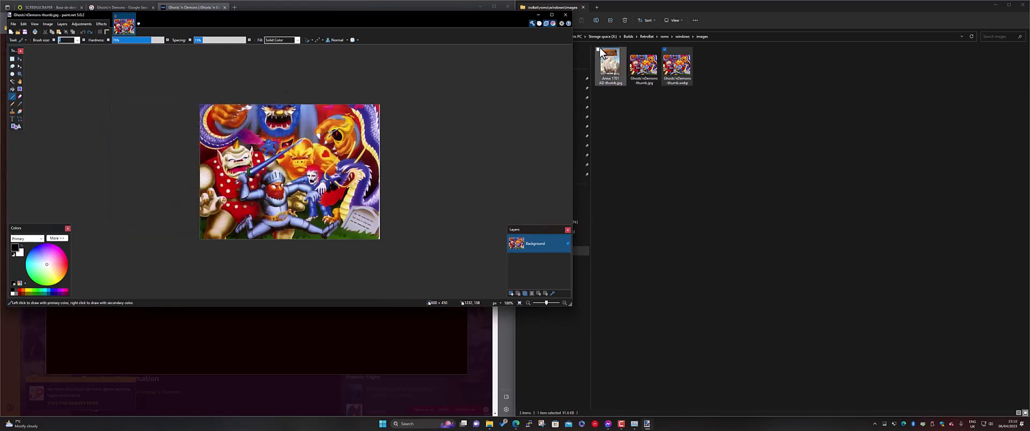
{"action": "left_click", "coordinate": [565, 15]}
- Delete the Ghosts'nDemons-thumb.webp file from the images folder
{"action": "left_click", "coordinate": [708, 170]}
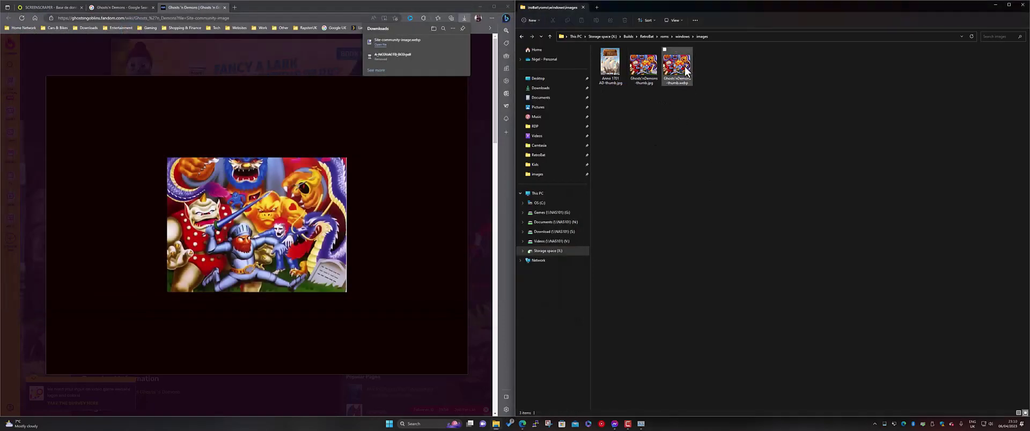
{"action": "left_click", "coordinate": [680, 73]}
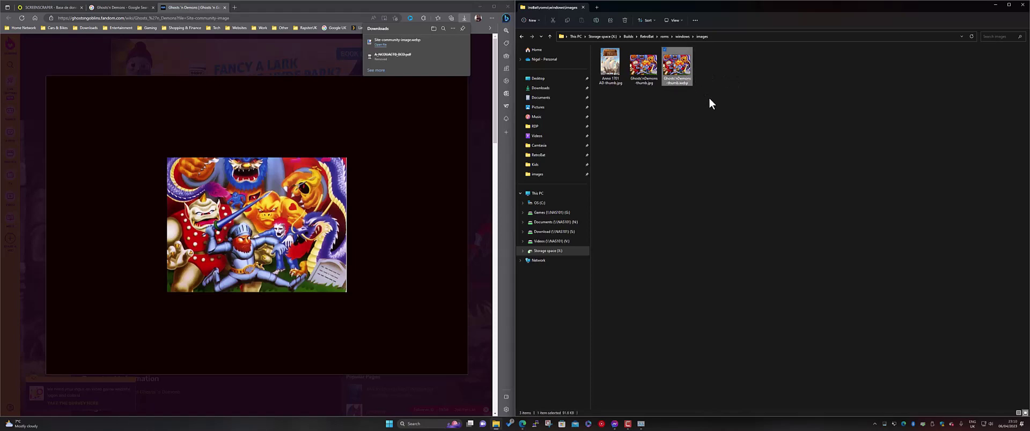
{"action": "key", "text": "Delete"}
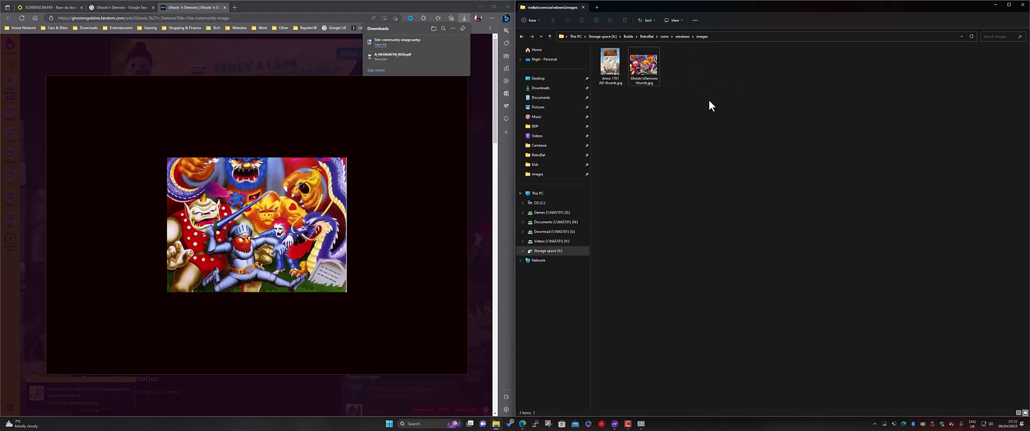
- Minimize the browser, return to the RetroBat folder and launch retrobat.exe
{"action": "left_click", "coordinate": [481, 6]}
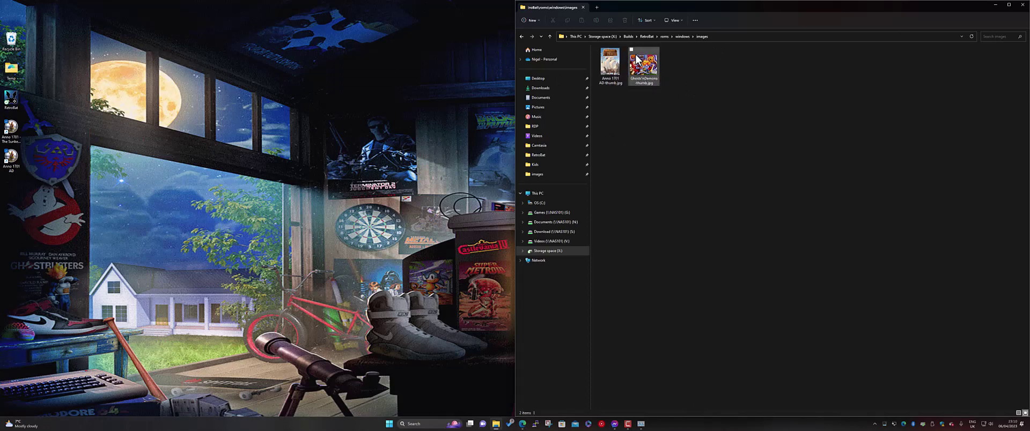
{"action": "left_click", "coordinate": [456, 226]}
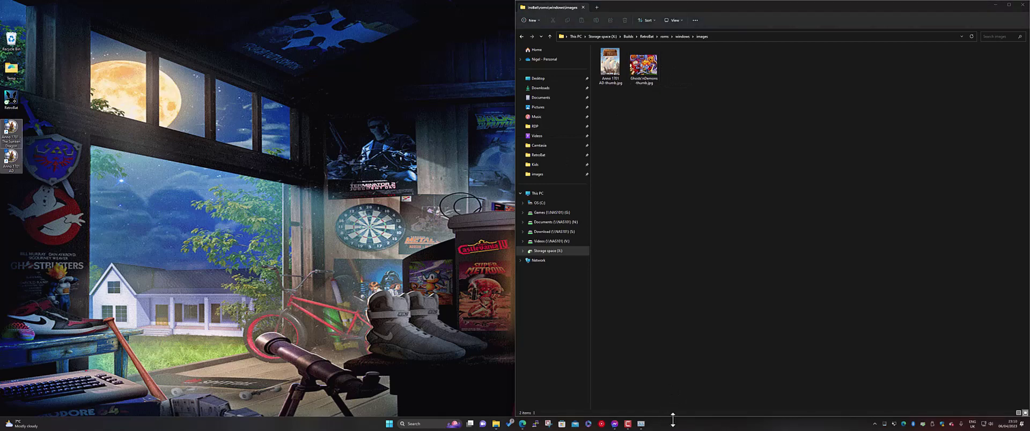
{"action": "left_click", "coordinate": [647, 37]}
{"action": "double_click", "coordinate": [615, 179]}
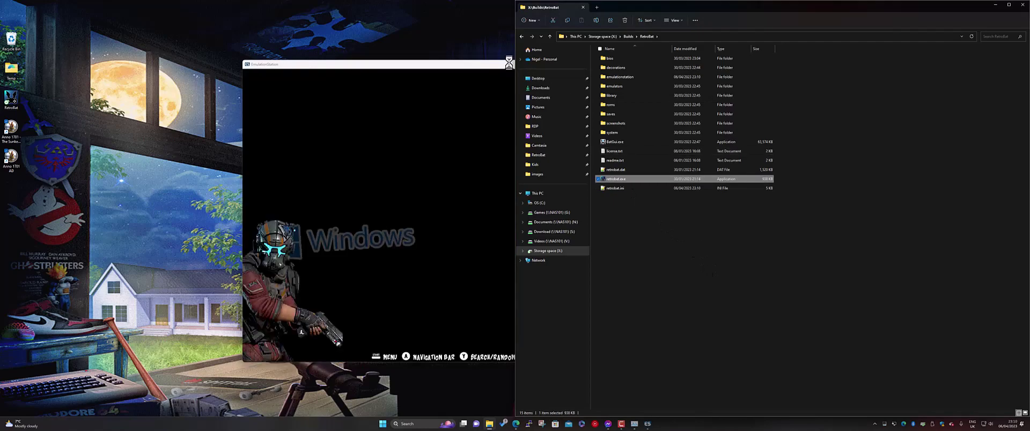
{"action": "left_click", "coordinate": [502, 65]}
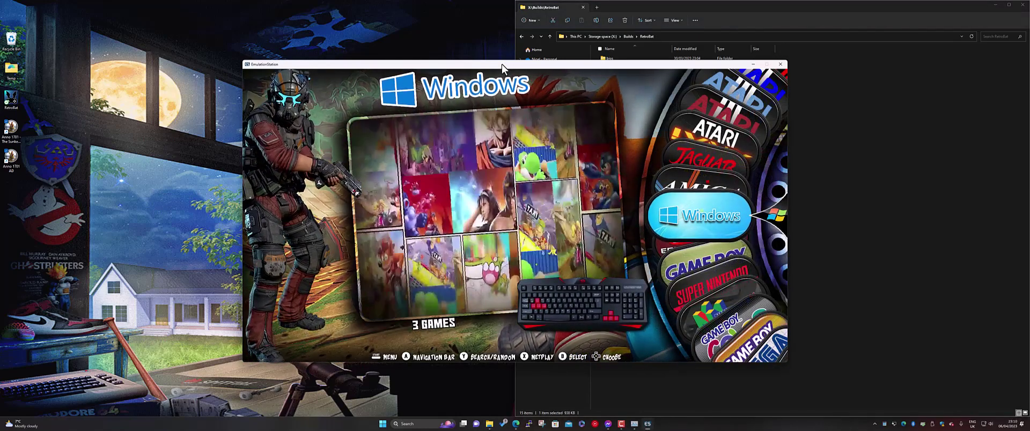
- Open the Windows system's game list and check the Ghosts'nDemons entry for its artwork
{"action": "key", "text": "Return"}
{"action": "key", "text": "Down"}
{"action": "key", "text": "Down"}
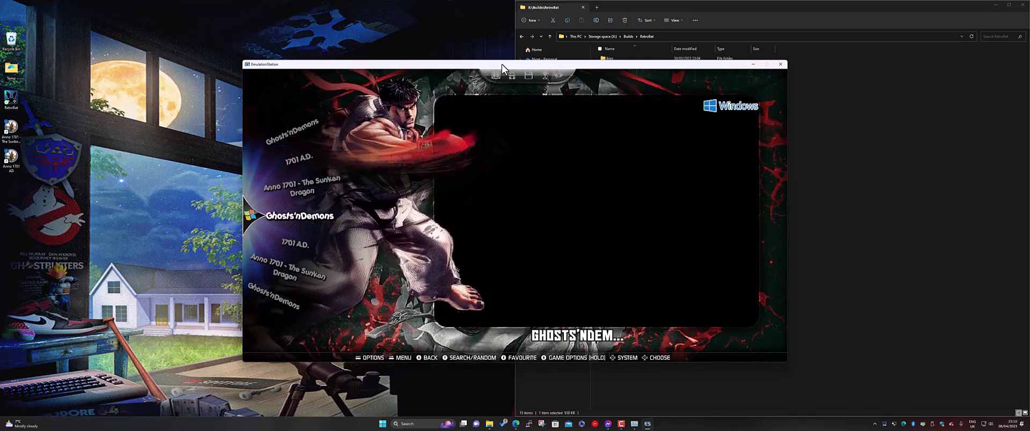
{"action": "key", "text": "Down"}
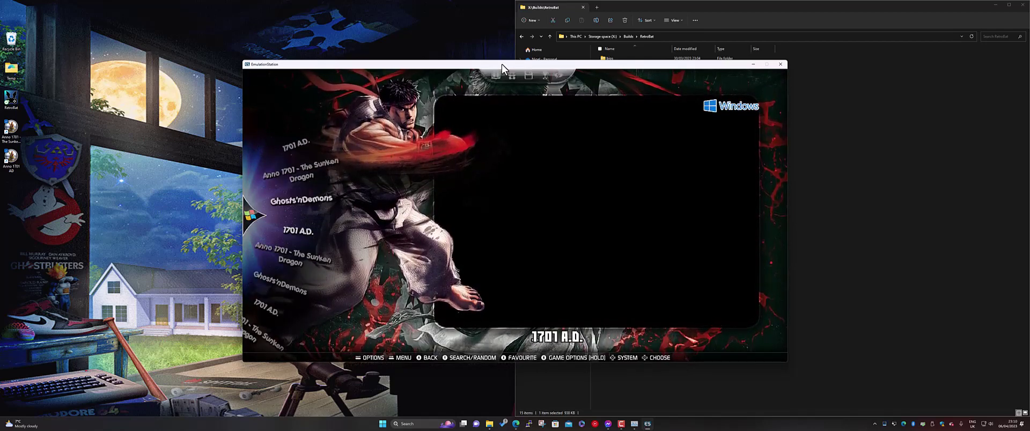
{"action": "key", "text": "Up"}
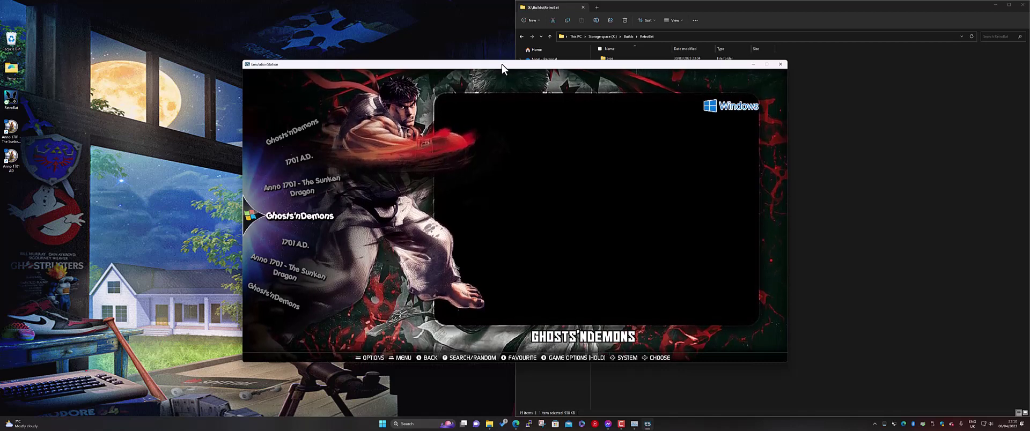
{"action": "key", "text": "Down"}
{"action": "key", "text": "Up"}
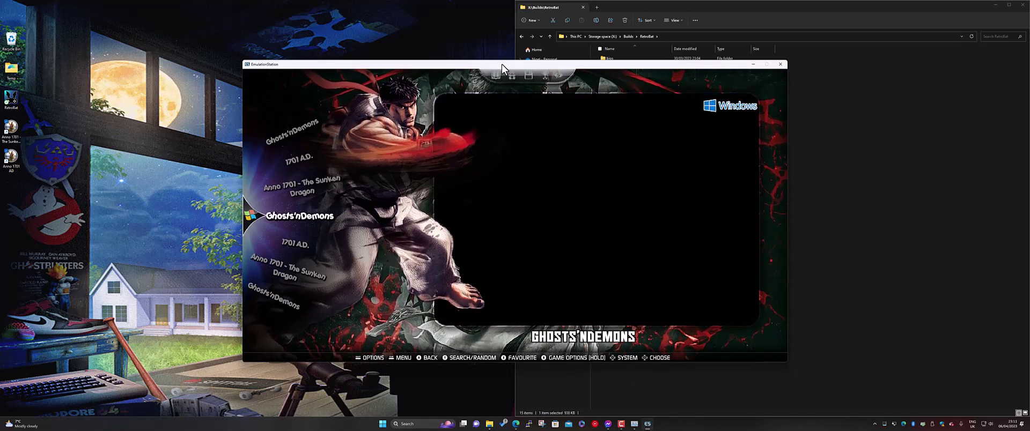
- Update the gamelists from the game settings
{"action": "key", "text": "Escape"}
{"action": "key", "text": "Return"}
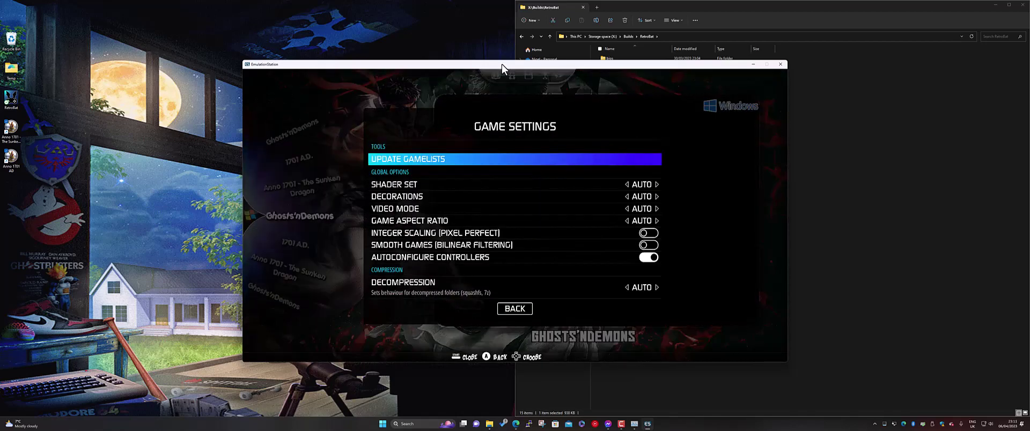
{"action": "key", "text": "Return"}
{"action": "key", "text": "Return"}
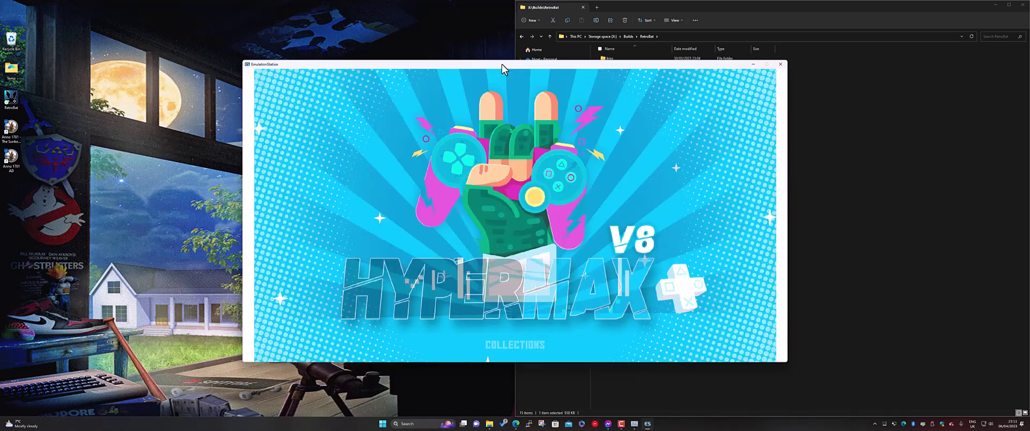
- Go through the refreshed Windows game list and check the Ghosts'nDemons entry's artwork again
{"action": "key", "text": "Down"}
{"action": "key", "text": "Up"}
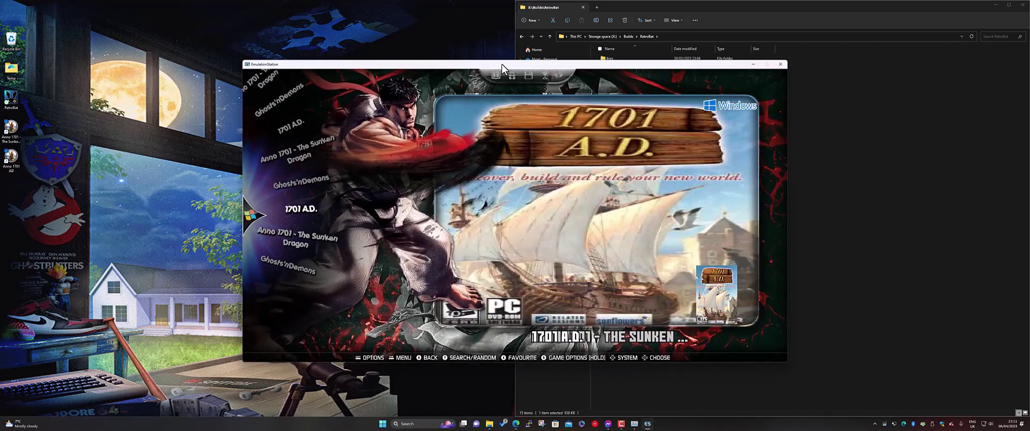
{"action": "key", "text": "Up"}
{"action": "key", "text": "Up"}
{"action": "key", "text": "Down"}
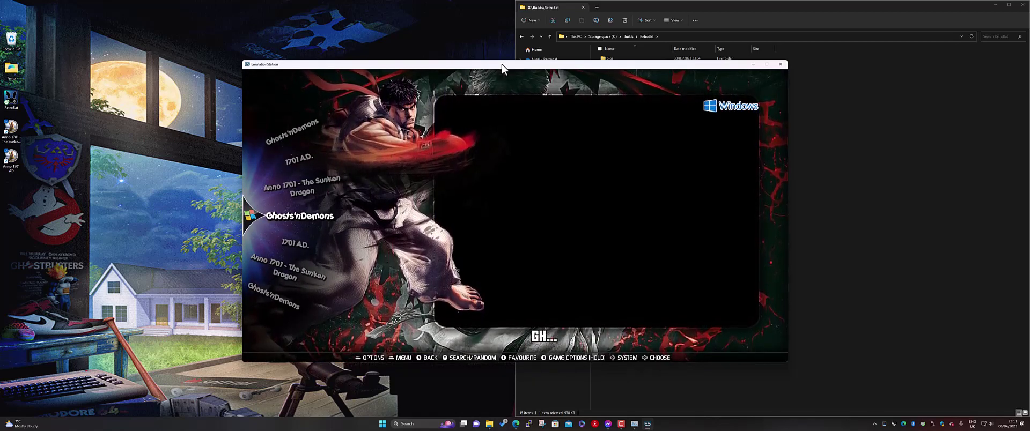
- Open the metadata editor for the Ghosts'nDemons game from its game options
{"action": "key", "text": "Return"}
{"action": "key", "text": "Down"}
{"action": "key", "text": "Down"}
{"action": "key", "text": "Down"}
{"action": "key", "text": "Down"}
{"action": "key", "text": "Down"}
{"action": "key", "text": "Down"}
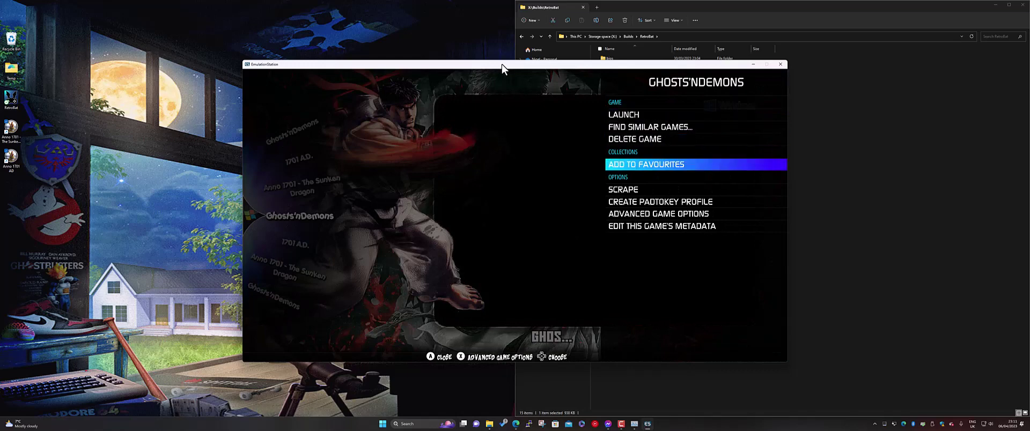
{"action": "key", "text": "Down"}
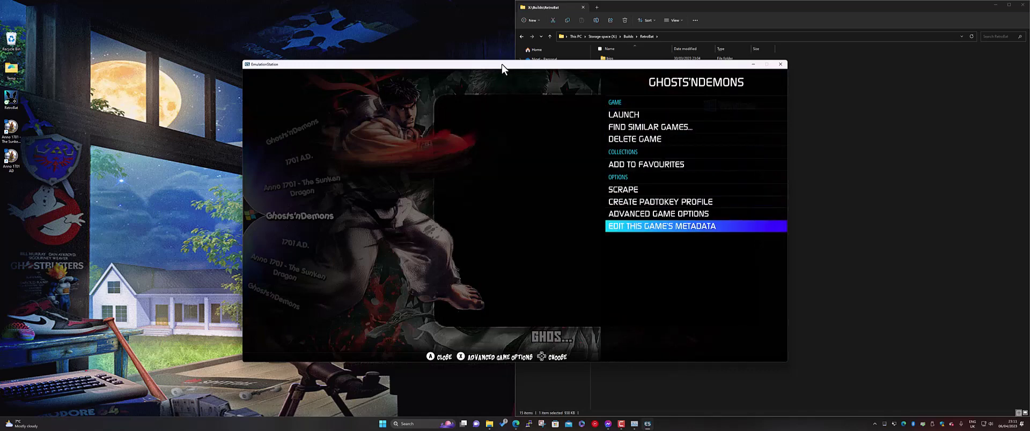
{"action": "key", "text": "Return"}
- Open the file browser for the game's Image metadata entry
{"action": "key", "text": "Down"}
{"action": "key", "text": "Down"}
{"action": "key", "text": "Down"}
{"action": "key", "text": "Up"}
{"action": "key", "text": "Return"}
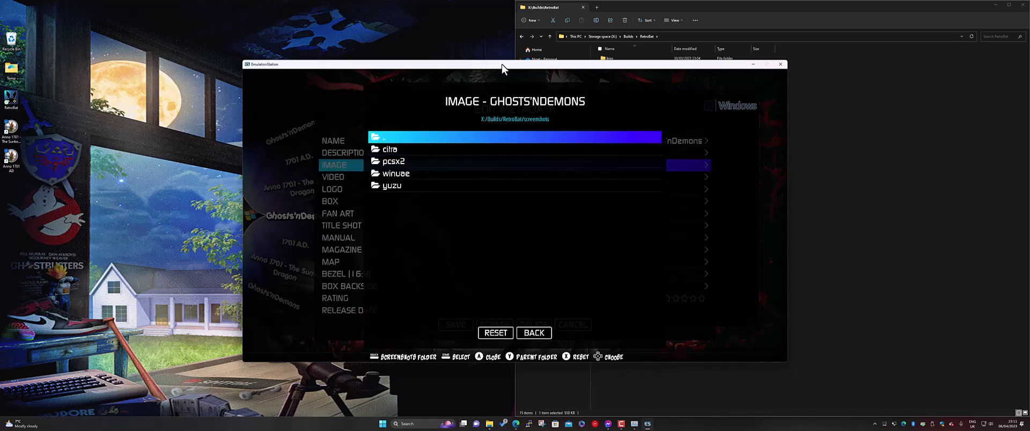
- Go up from the screenshots folder to the RetroBat folder and open its roms folder in the image browser
{"action": "key", "text": "Return"}
{"action": "key", "text": "Down"}
{"action": "key", "text": "Down"}
{"action": "key", "text": "Down"}
{"action": "key", "text": "Down"}
{"action": "key", "text": "Down"}
{"action": "key", "text": "Down"}
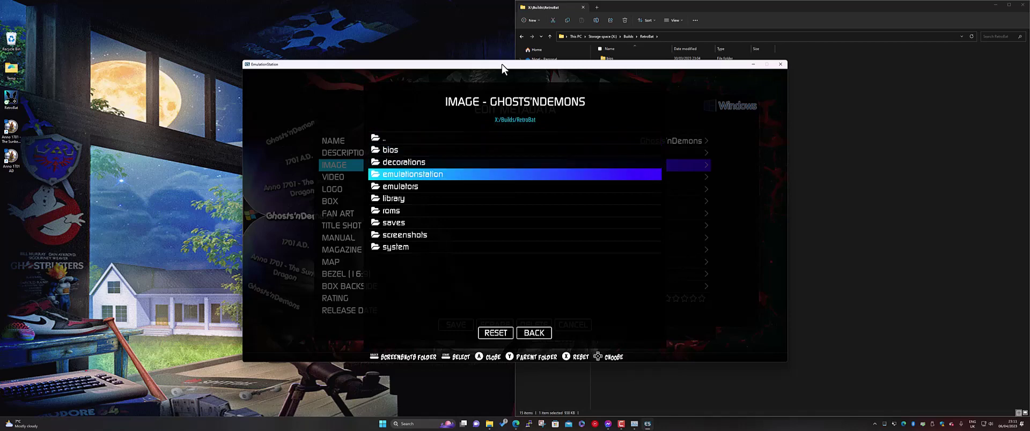
{"action": "key", "text": "Return"}
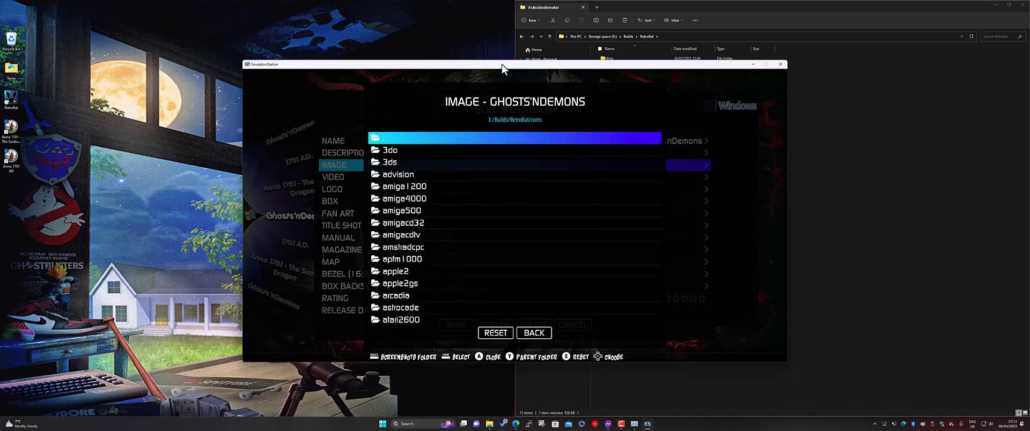
{"action": "key", "text": "Down"}
{"action": "key", "text": "Down"}
{"action": "key", "text": "Down"}
{"action": "key", "text": "Down"}
{"action": "key", "text": "Down"}
{"action": "key", "text": "Down"}
{"action": "key", "text": "Down"}
{"action": "key", "text": "Down"}
{"action": "key", "text": "Down"}
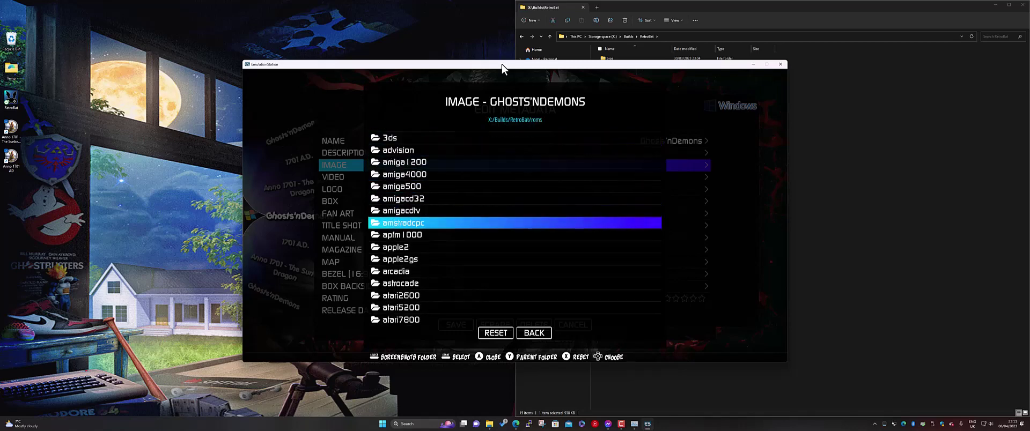
{"action": "key", "text": "Down"}
{"action": "key", "text": "Down"}
{"action": "key", "text": "Down"}
{"action": "key", "text": "Down"}
{"action": "key", "text": "Down"}
{"action": "key", "text": "Down"}
{"action": "key", "text": "Down"}
{"action": "key", "text": "Down"}
{"action": "key", "text": "Down"}
{"action": "key", "text": "Down"}
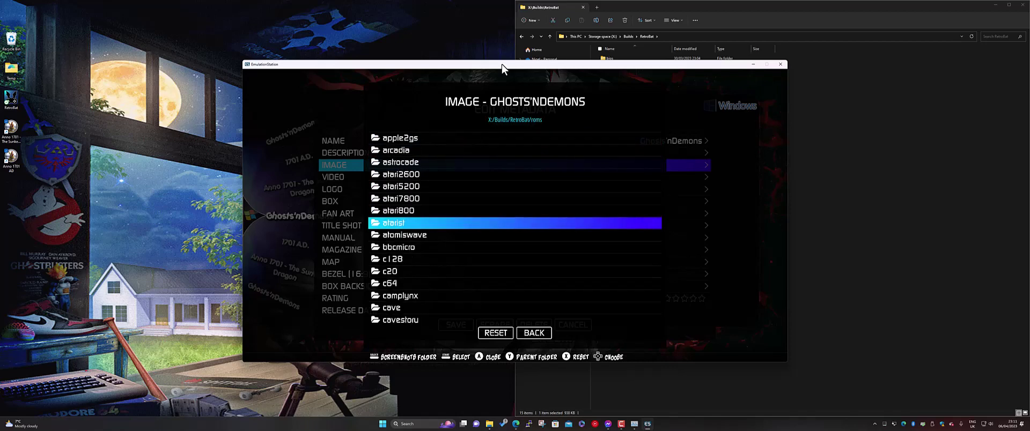
{"action": "key", "text": "Down"}
{"action": "key", "text": "Down"}
{"action": "key", "text": "Down"}
{"action": "key", "text": "Down"}
{"action": "key", "text": "Down"}
{"action": "key", "text": "Down"}
{"action": "key", "text": "Down"}
{"action": "key", "text": "Down"}
{"action": "key", "text": "Down"}
{"action": "key", "text": "Down"}
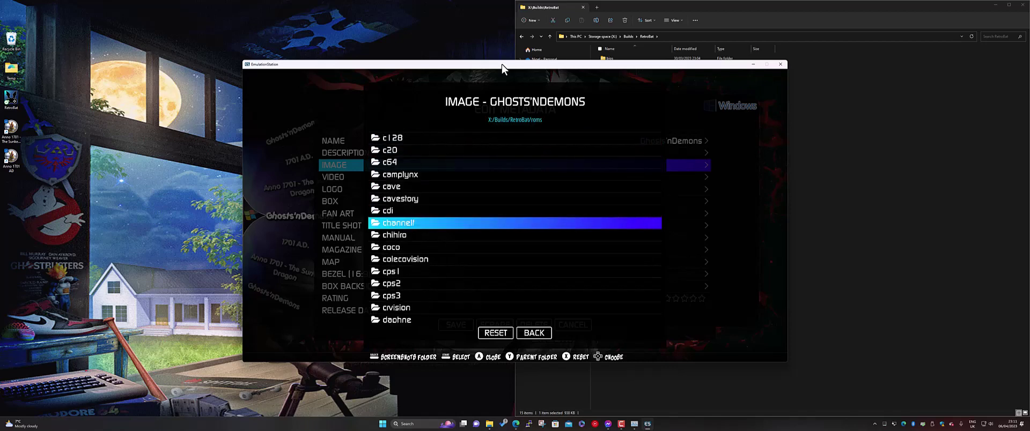
{"action": "key", "text": "Up"}
{"action": "key", "text": "Up"}
{"action": "key", "text": "Up"}
{"action": "key", "text": "Up"}
{"action": "key", "text": "Up"}
{"action": "key", "text": "Up"}
{"action": "key", "text": "Up"}
{"action": "key", "text": "Up"}
{"action": "key", "text": "Up"}
{"action": "key", "text": "Up"}
{"action": "key", "text": "Up"}
{"action": "key", "text": "Up"}
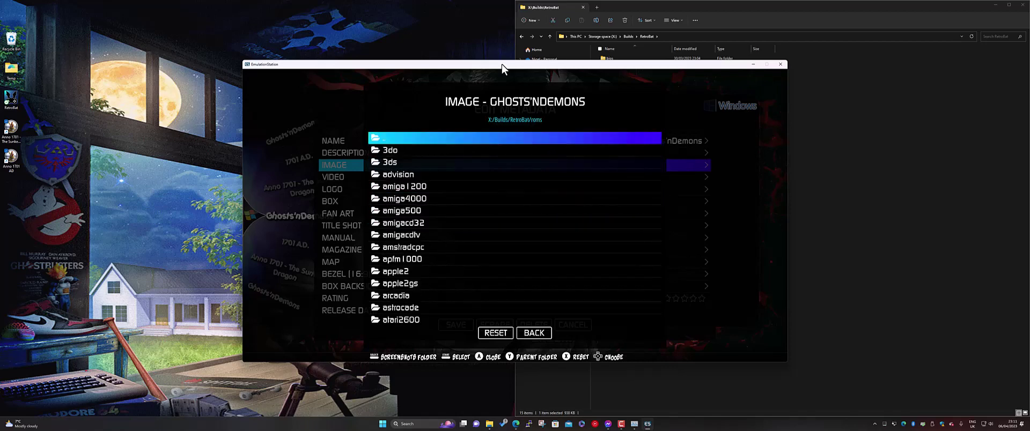
- Open the images folder inside the windows roms folder and assign Ghosts'nDemons-thumb.jpg as the game's Image
{"action": "key", "text": "Down"}
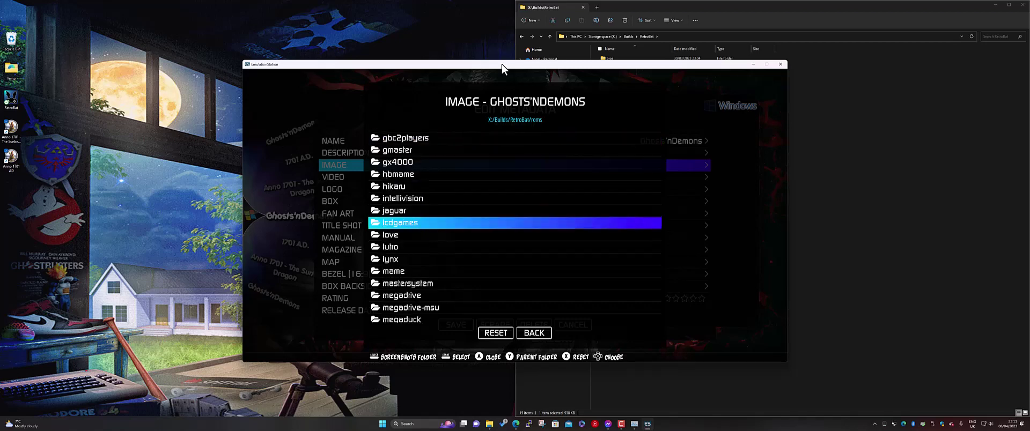
{"action": "key", "text": "Down"}
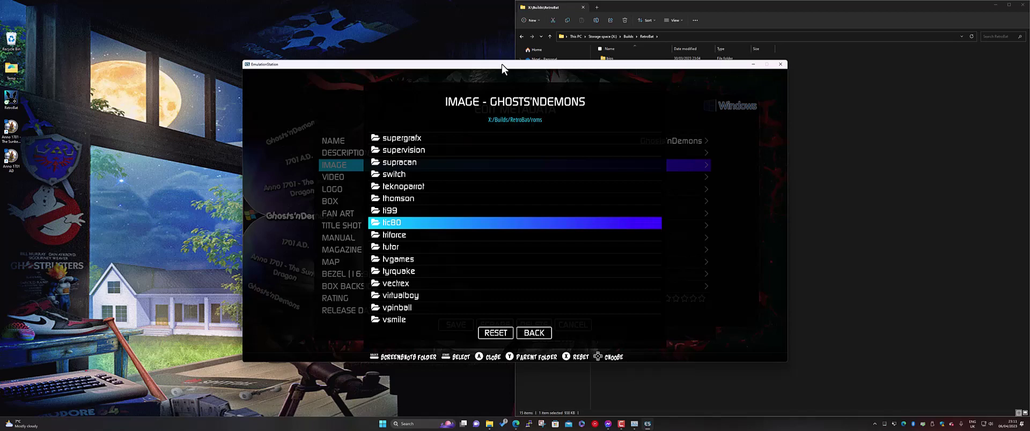
{"action": "key", "text": "Down"}
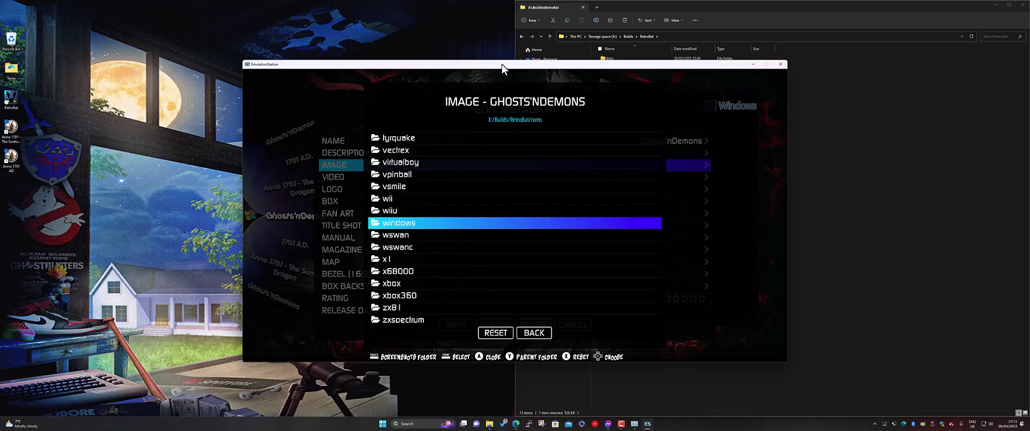
{"action": "key", "text": "Return"}
{"action": "key", "text": "Down"}
{"action": "key", "text": "Down"}
{"action": "key", "text": "Return"}
{"action": "key", "text": "Down"}
{"action": "key", "text": "Down"}
{"action": "key", "text": "Return"}
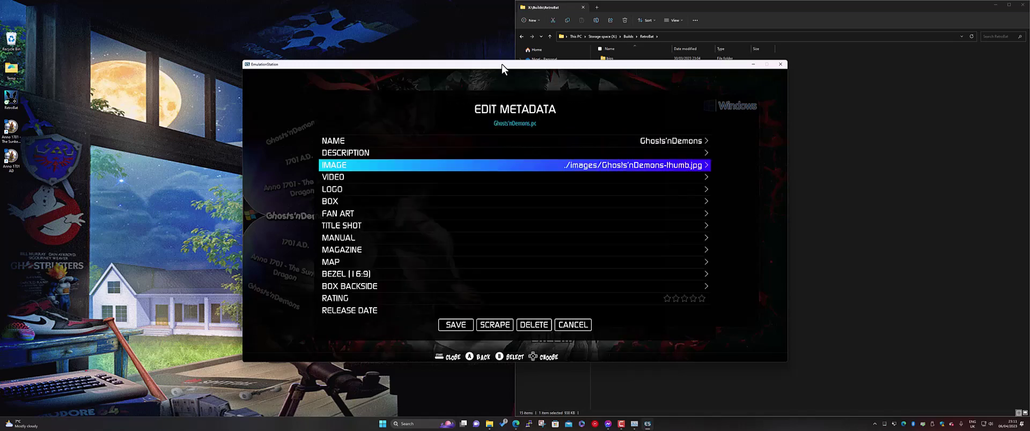
- Save the Ghosts'nDemons metadata and check the entry's artwork in the Windows game list
{"action": "key", "text": "Down"}
{"action": "key", "text": "Down"}
{"action": "key", "text": "Down"}
{"action": "key", "text": "Down"}
{"action": "key", "text": "Down"}
{"action": "key", "text": "Down"}
{"action": "key", "text": "Down"}
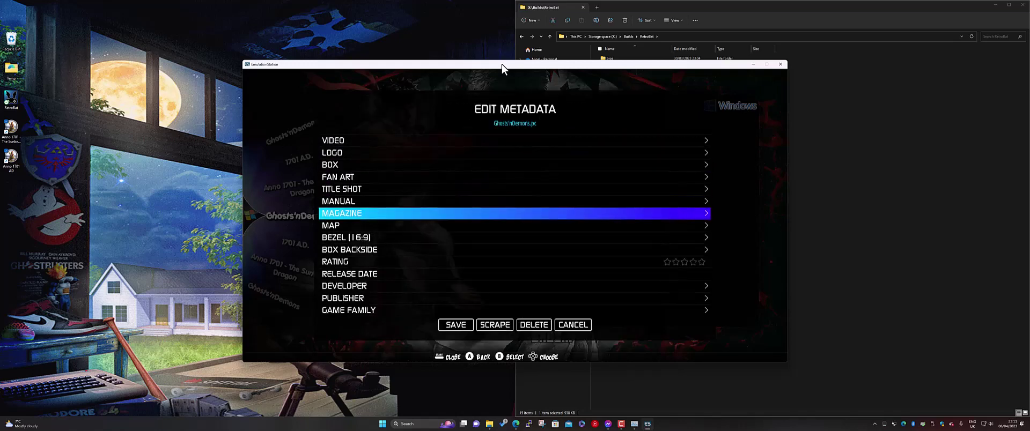
{"action": "key", "text": "Down"}
{"action": "key", "text": "Down"}
{"action": "key", "text": "Down"}
{"action": "key", "text": "Down"}
{"action": "key", "text": "Down"}
{"action": "key", "text": "Down"}
{"action": "key", "text": "Down"}
{"action": "key", "text": "Down"}
{"action": "key", "text": "Down"}
{"action": "key", "text": "Down"}
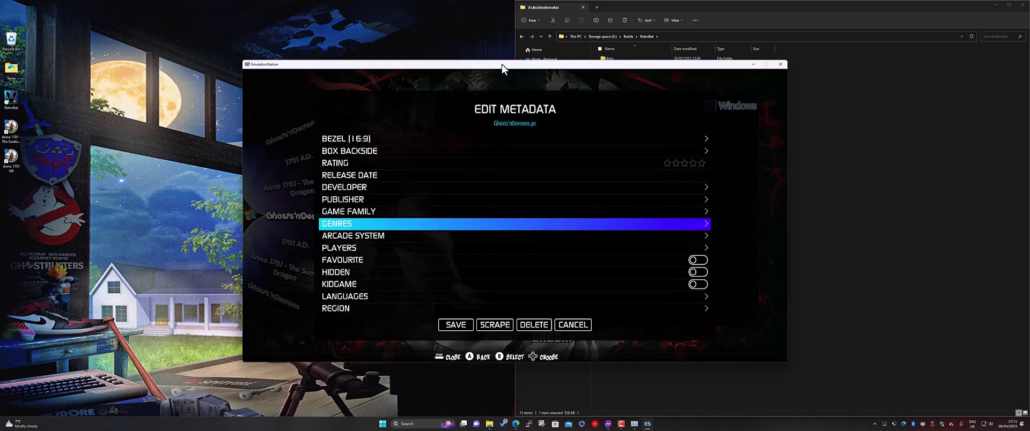
{"action": "key", "text": "Down"}
{"action": "key", "text": "Down"}
{"action": "key", "text": "Down"}
{"action": "key", "text": "Down"}
{"action": "key", "text": "Down"}
{"action": "key", "text": "Down"}
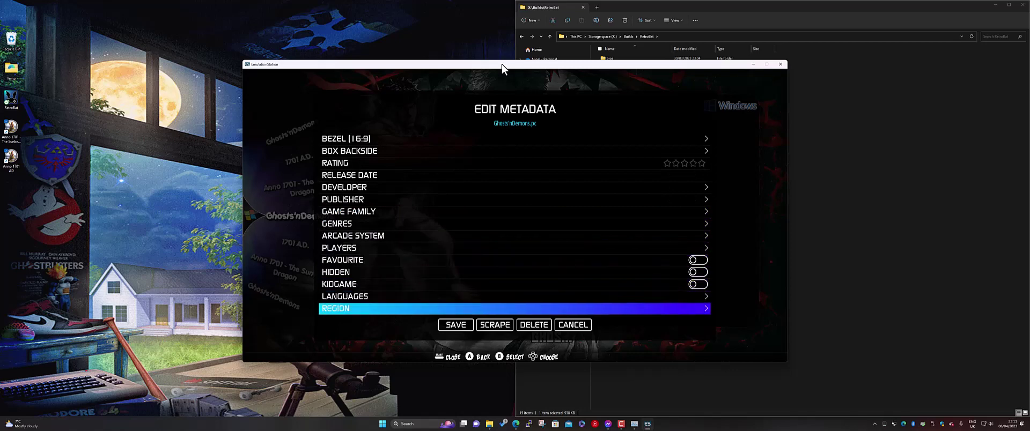
{"action": "key", "text": "Down"}
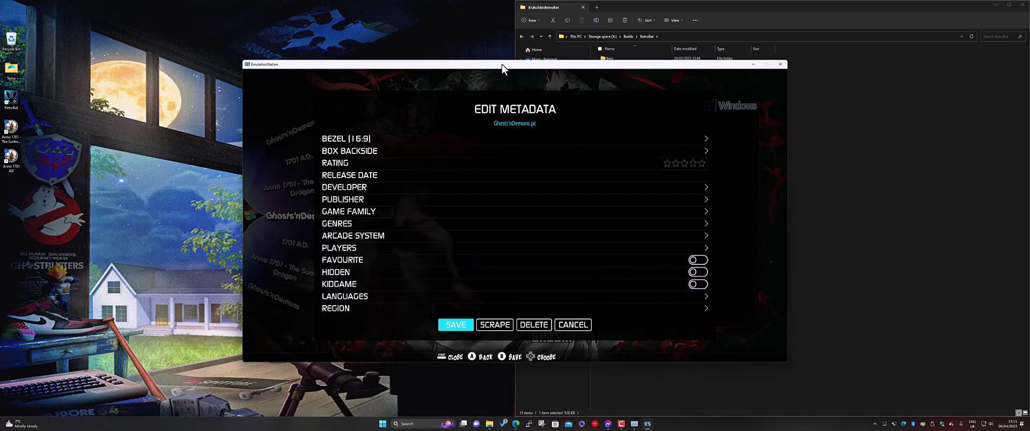
{"action": "key", "text": "Return"}
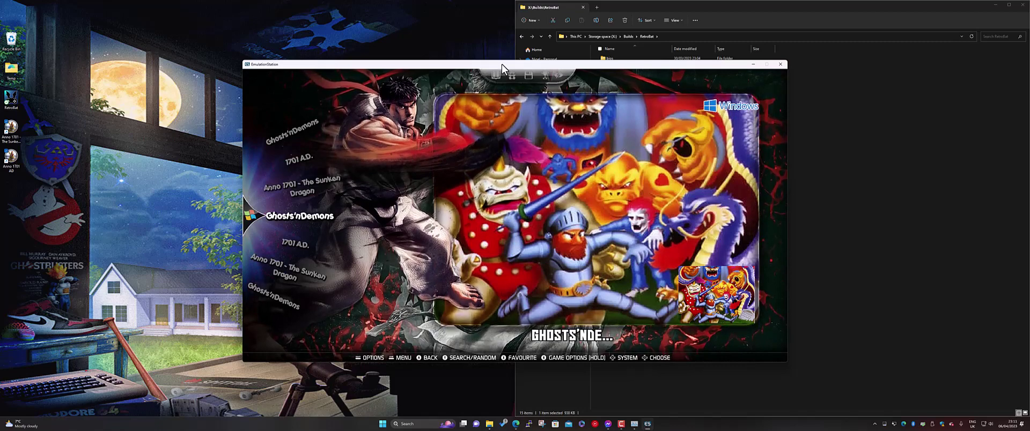
{"action": "key", "text": "Down"}
{"action": "key", "text": "Up"}
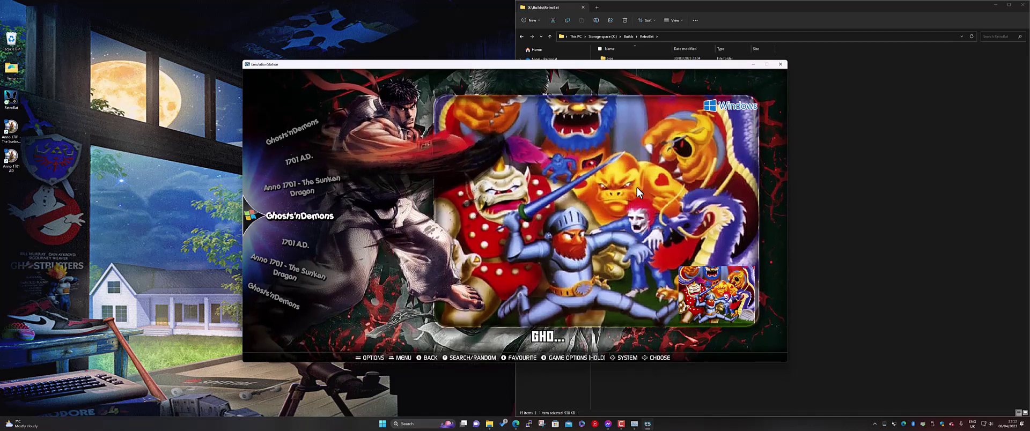
- Return from the Windows game list to the system selection and quit EmulationStation through its main menu
{"action": "key", "text": "BackSpace"}
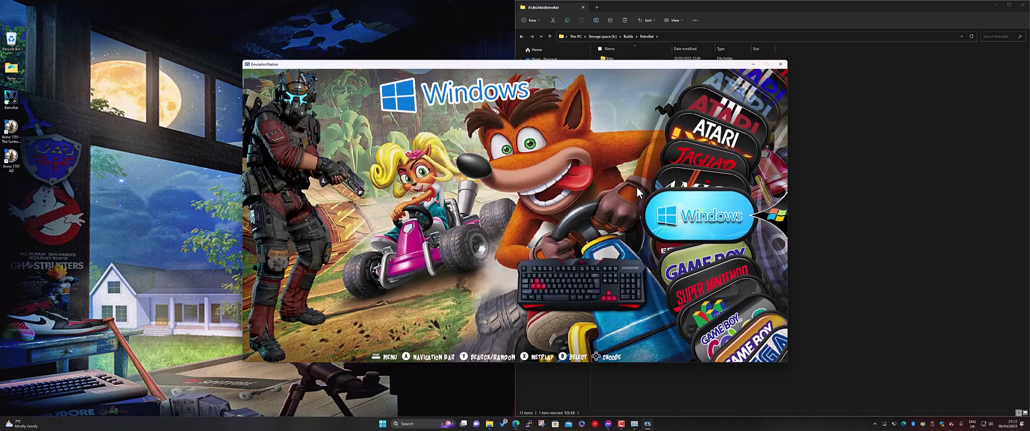
{"action": "key", "text": "Escape"}
{"action": "key", "text": "Down"}
{"action": "key", "text": "Down"}
{"action": "key", "text": "Down"}
{"action": "key", "text": "Down"}
{"action": "key", "text": "Down"}
{"action": "key", "text": "Down"}
{"action": "key", "text": "Down"}
{"action": "key", "text": "Down"}
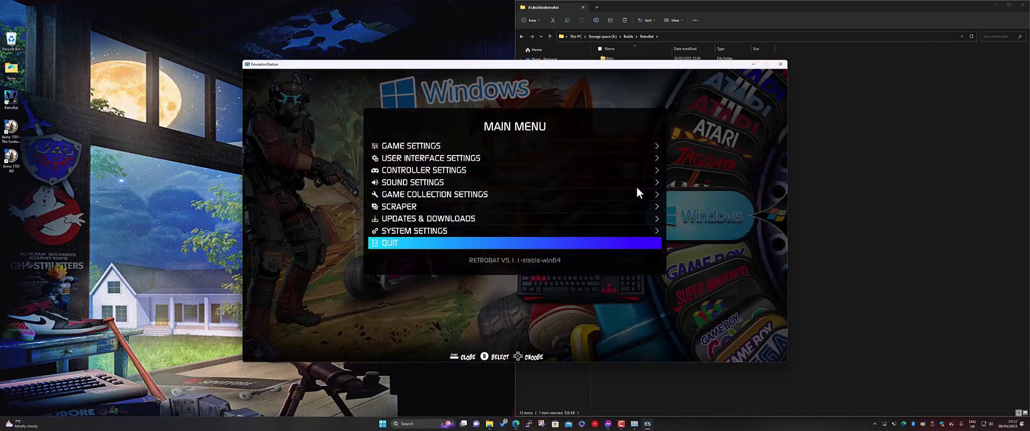
{"action": "key", "text": "Return"}
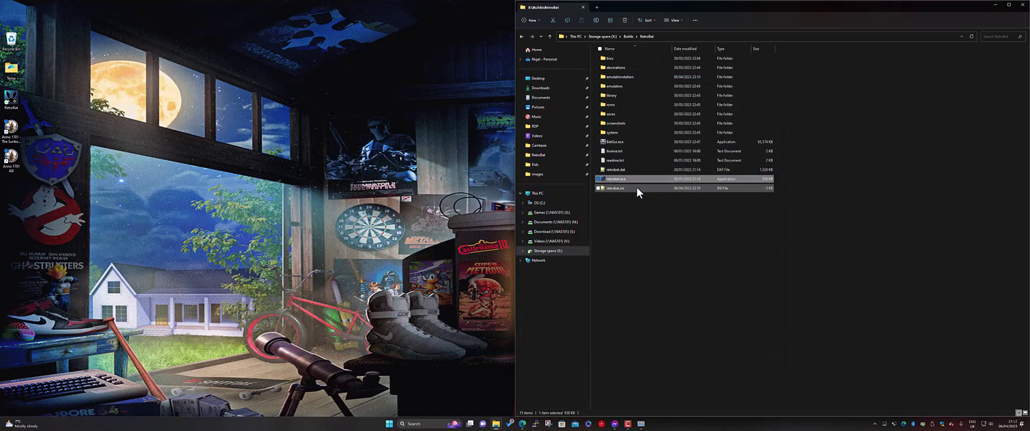
- Open the images folder under RetroBat's roms\windows folder in File Explorer to inspect the stored thumbnails
{"action": "double_click", "coordinate": [612, 104]}
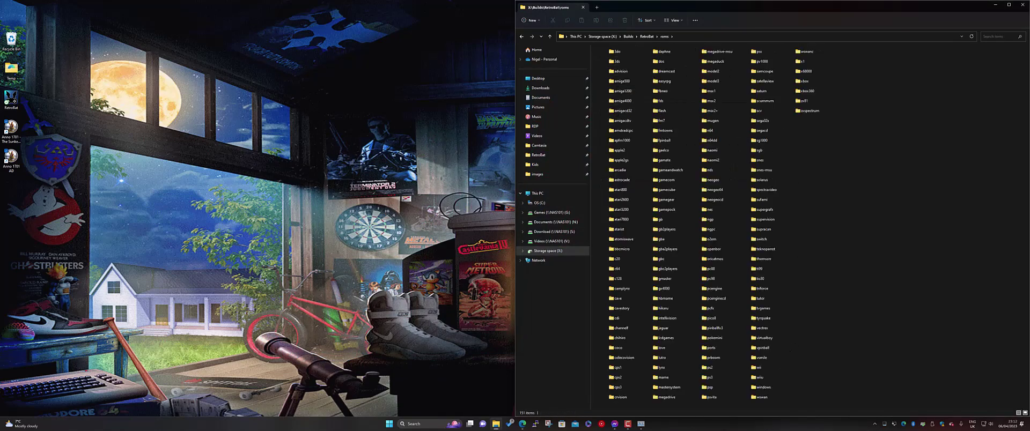
{"action": "double_click", "coordinate": [761, 388]}
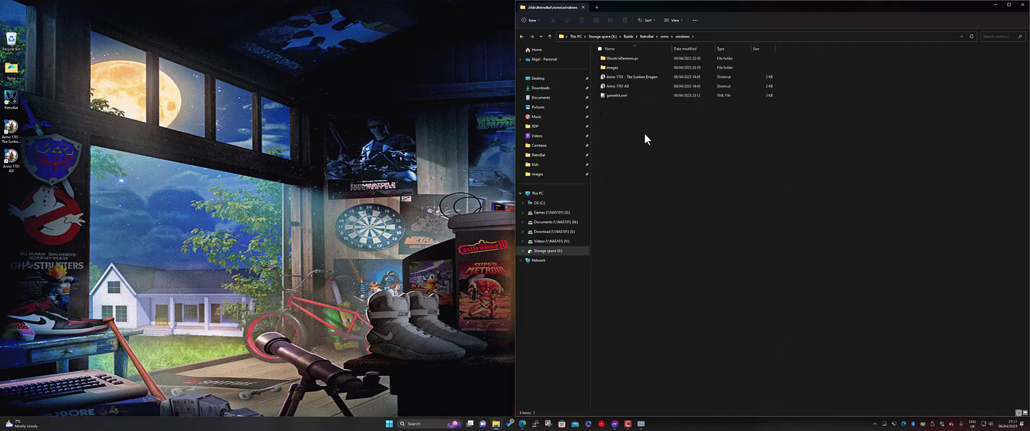
{"action": "double_click", "coordinate": [629, 68]}
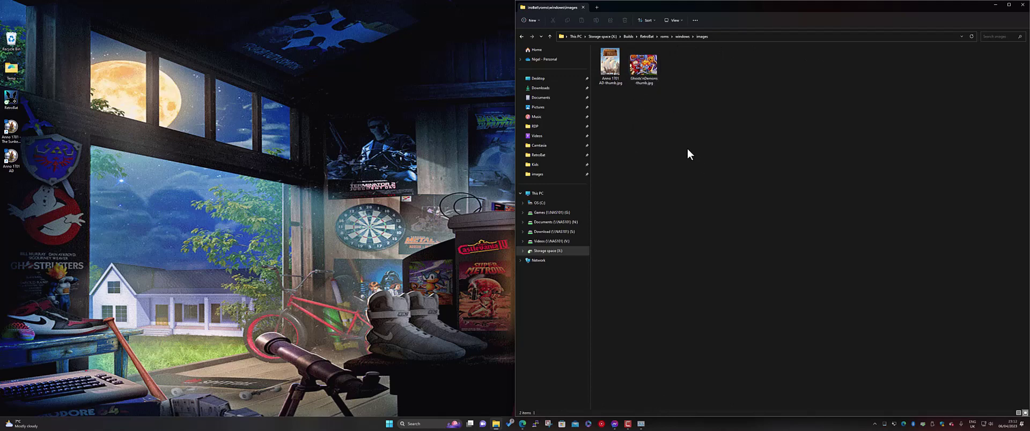
- Return to the roms folder and open the fbneo system's images folder to see its scraped artwork
{"action": "left_click", "coordinate": [664, 37]}
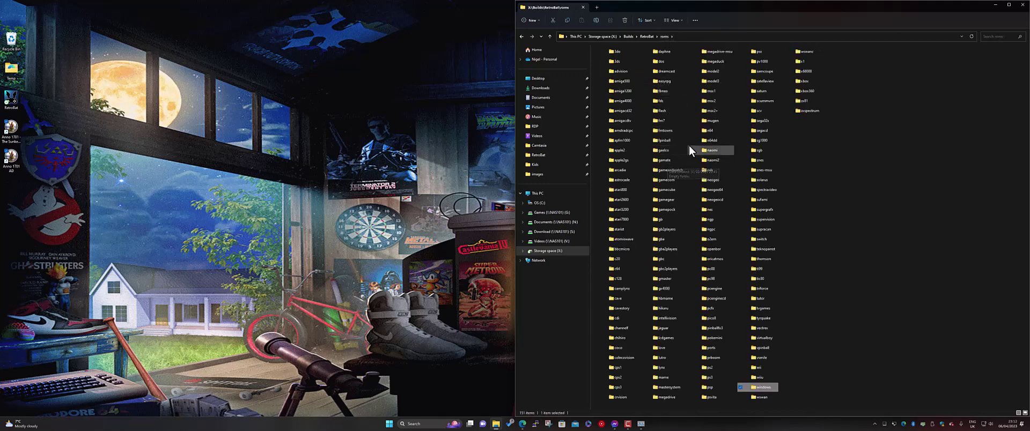
{"action": "double_click", "coordinate": [663, 90]}
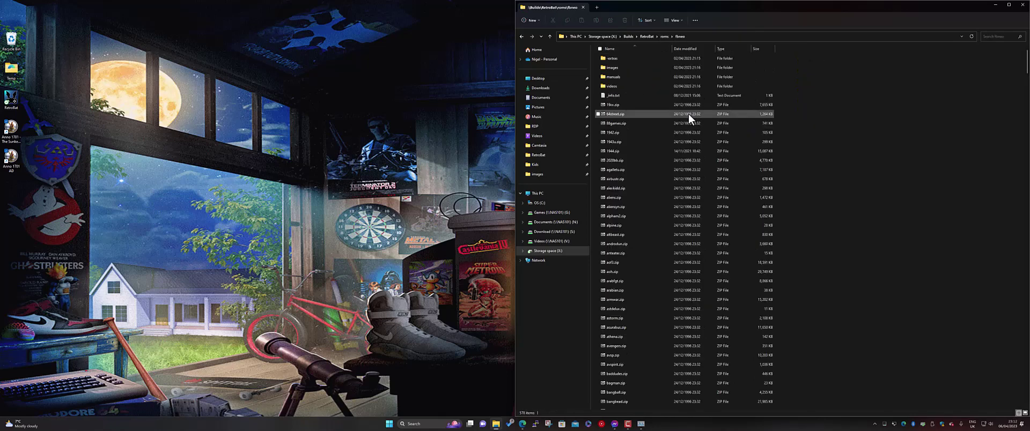
{"action": "double_click", "coordinate": [619, 68]}
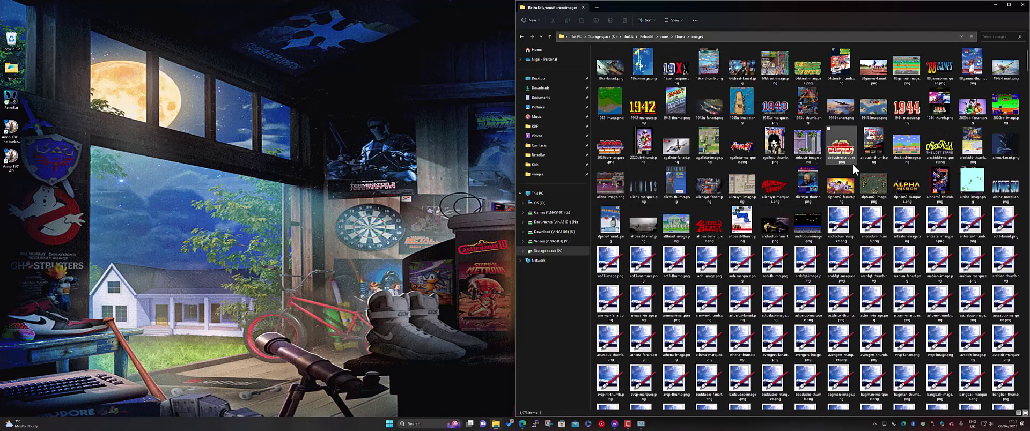
- View the 19xx fanart and thumb images one after the other, closing each, to compare the artwork types and naming
{"action": "double_click", "coordinate": [610, 68]}
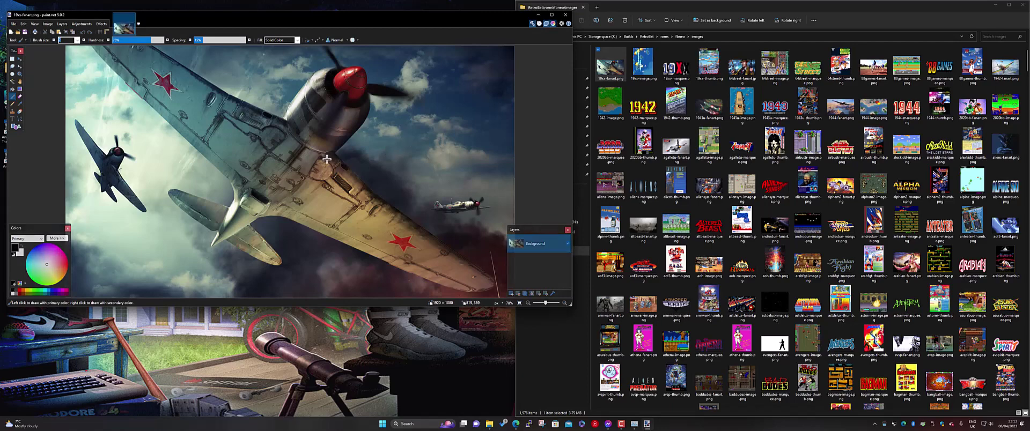
{"action": "left_click", "coordinate": [566, 16]}
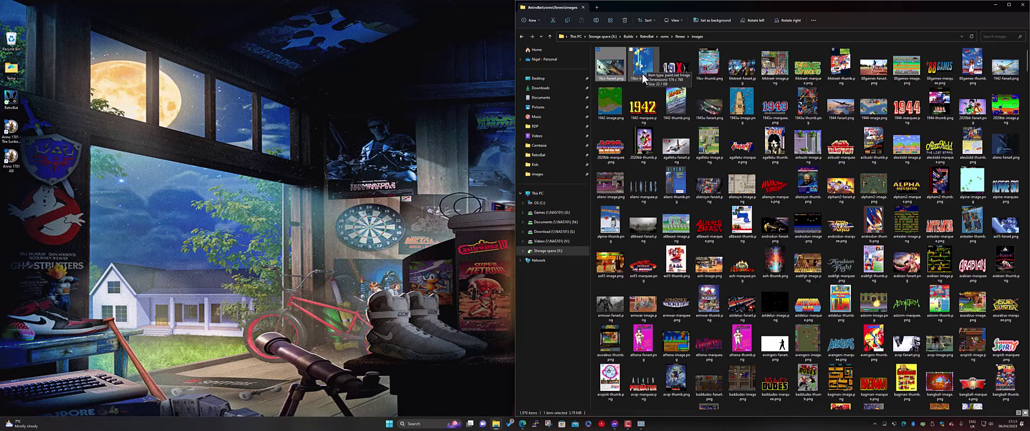
{"action": "mouse_move", "coordinate": [677, 109]}
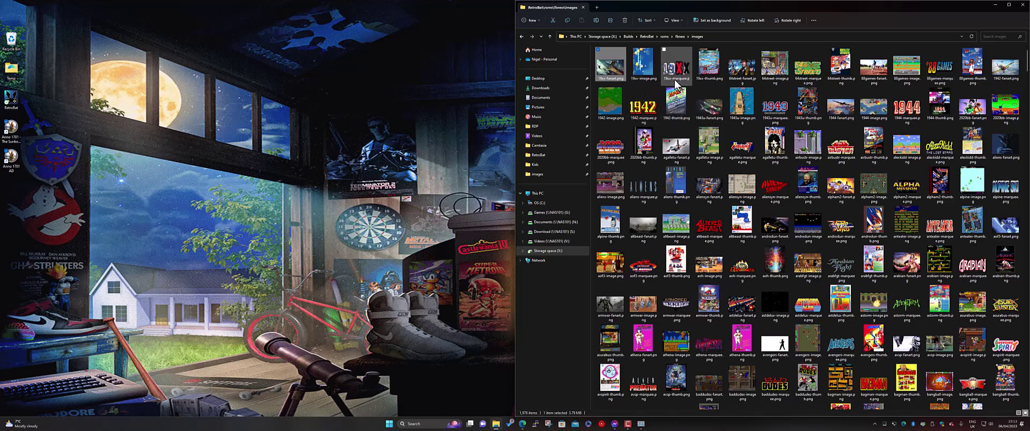
{"action": "mouse_move", "coordinate": [675, 83]}
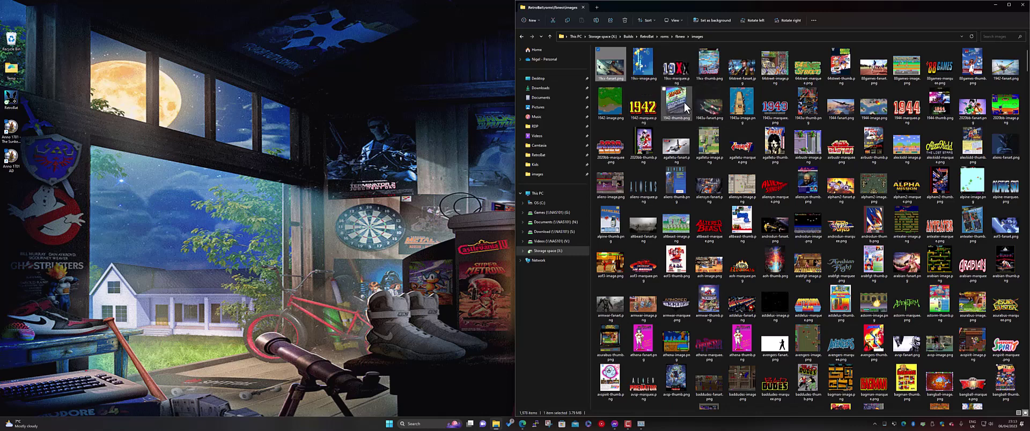
{"action": "double_click", "coordinate": [707, 65]}
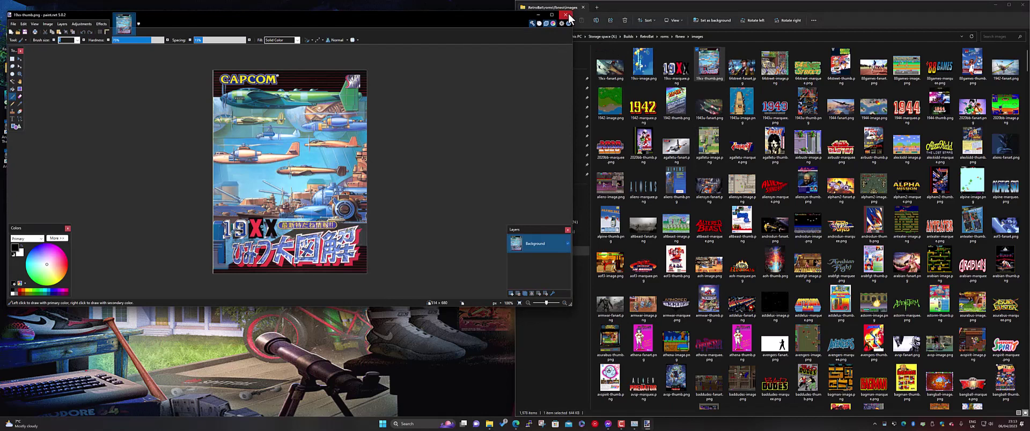
{"action": "left_click", "coordinate": [566, 15]}
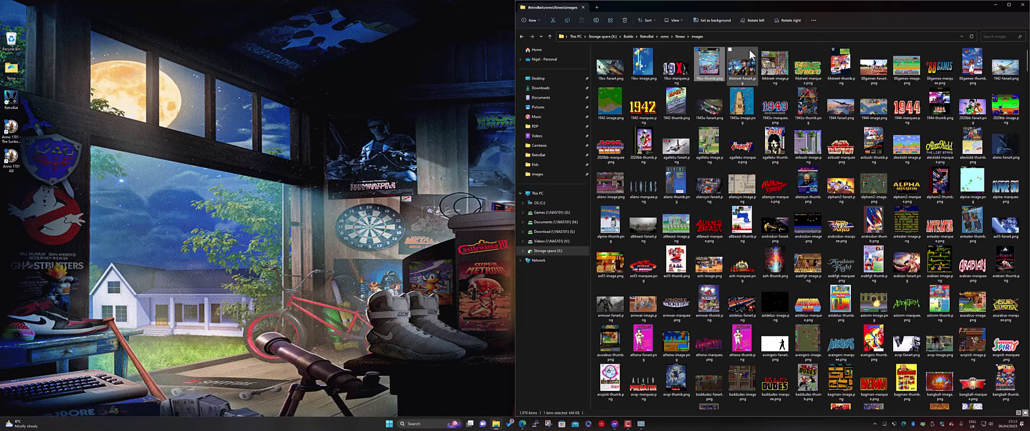
- Go back up to the Builds folder and reopen the roms folder inside RetroBat
{"action": "left_click", "coordinate": [628, 37]}
{"action": "left_click", "coordinate": [751, 199]}
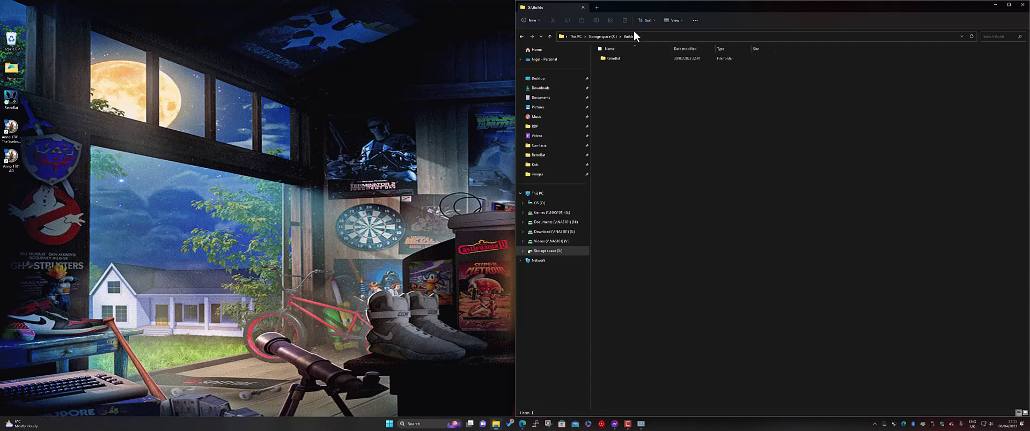
{"action": "double_click", "coordinate": [612, 58]}
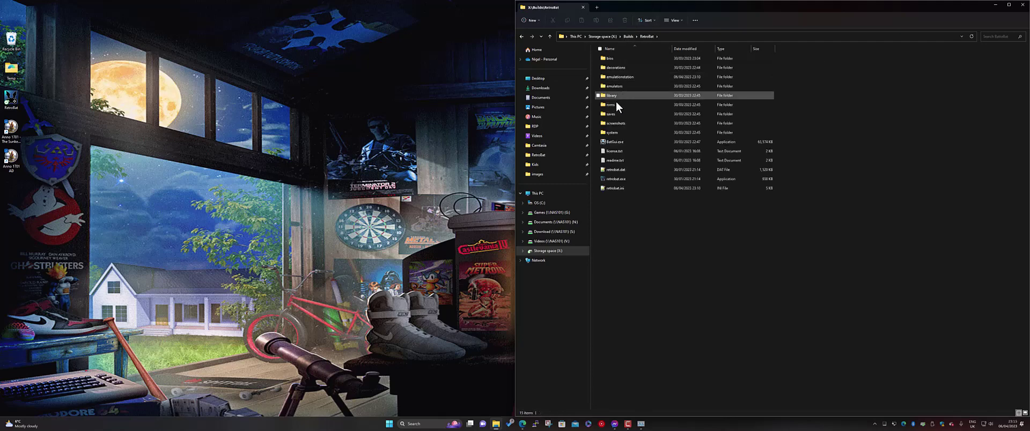
{"action": "double_click", "coordinate": [622, 104]}
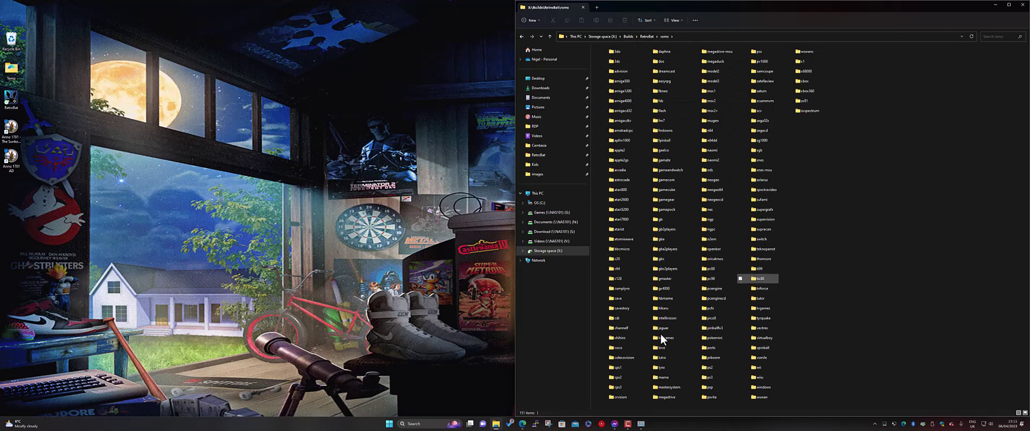